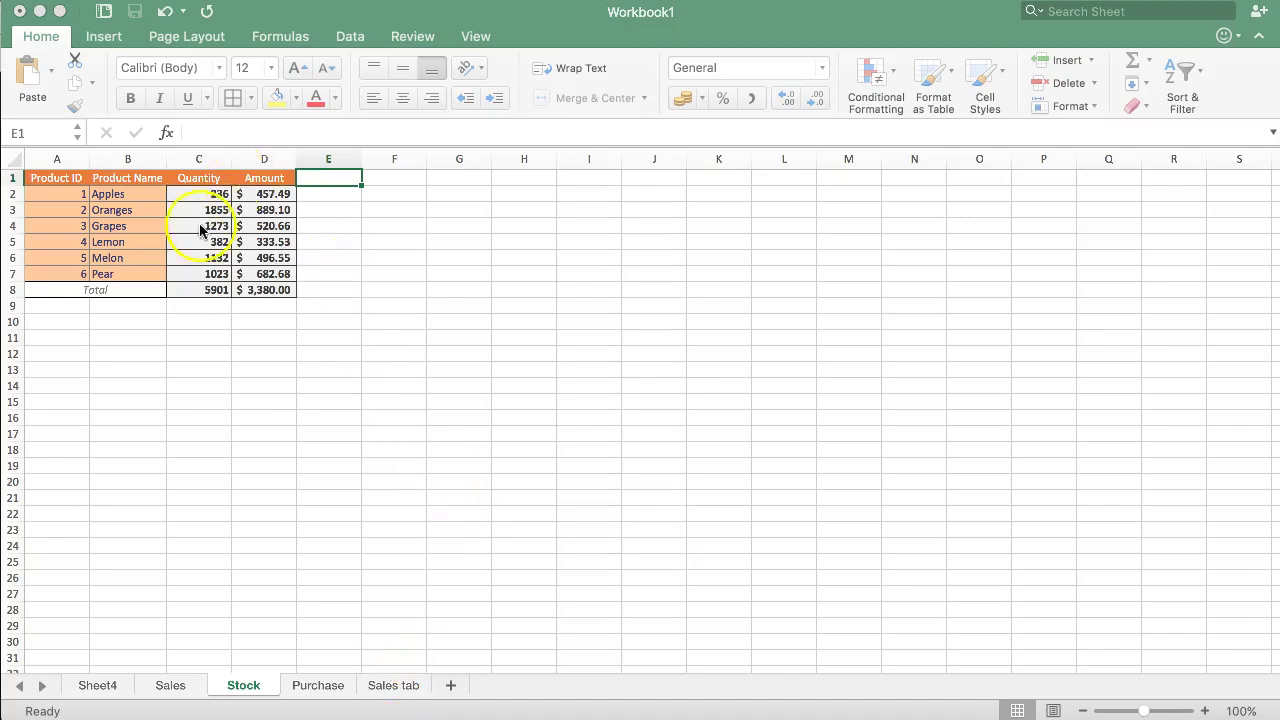
Inspect the SUMIF formulas behind the Apples Quantity (C2) and Amount (D2) cells, glancing at the Purchase sheet
left_click(203, 199)
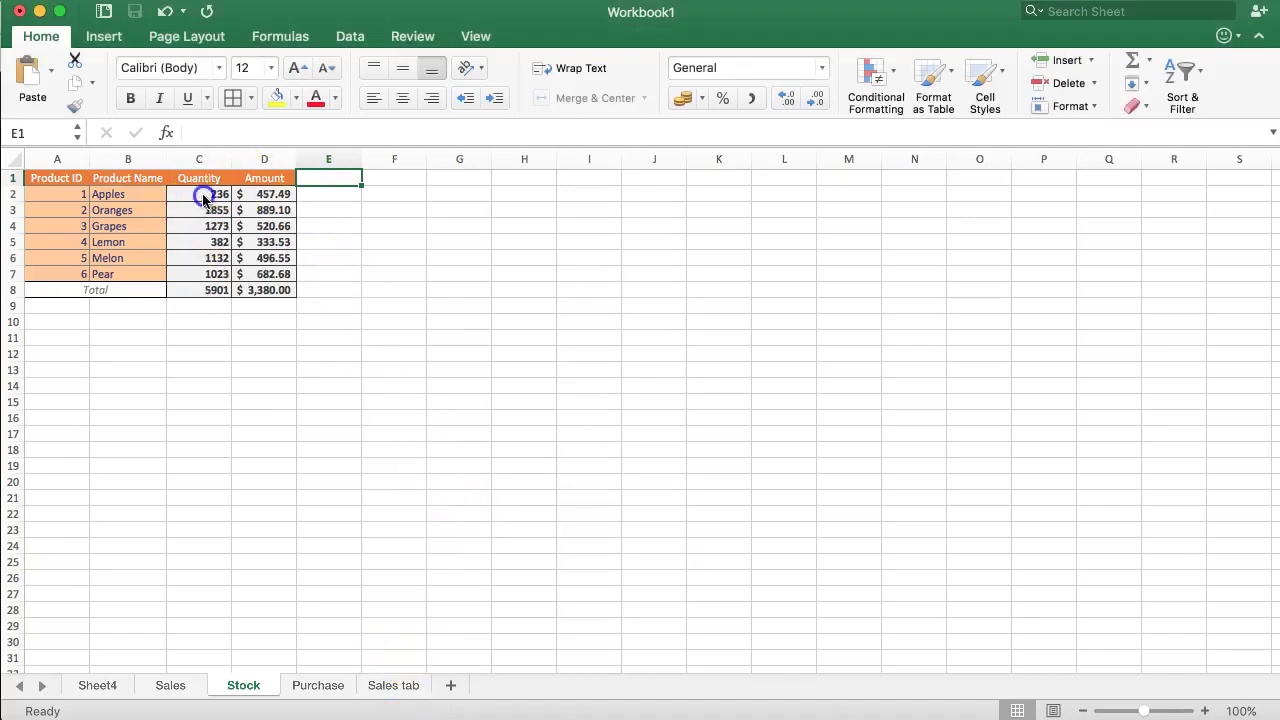
left_click(280, 192)
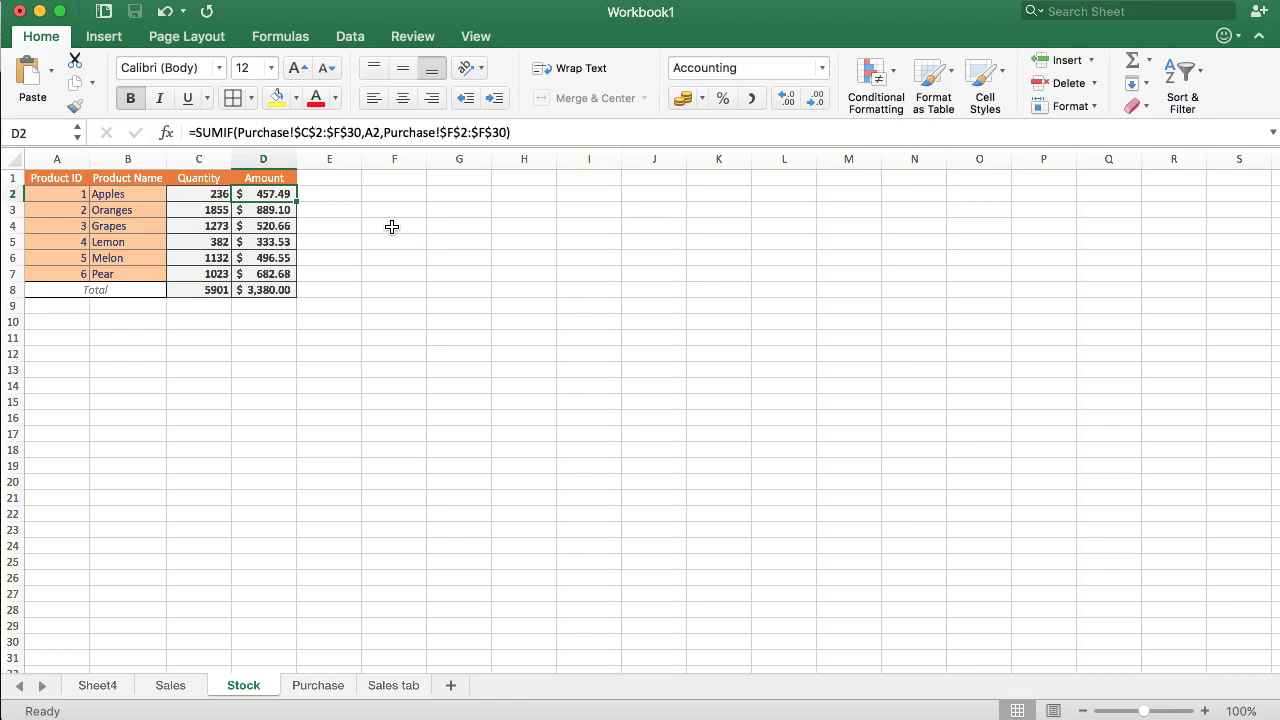
left_click(314, 686)
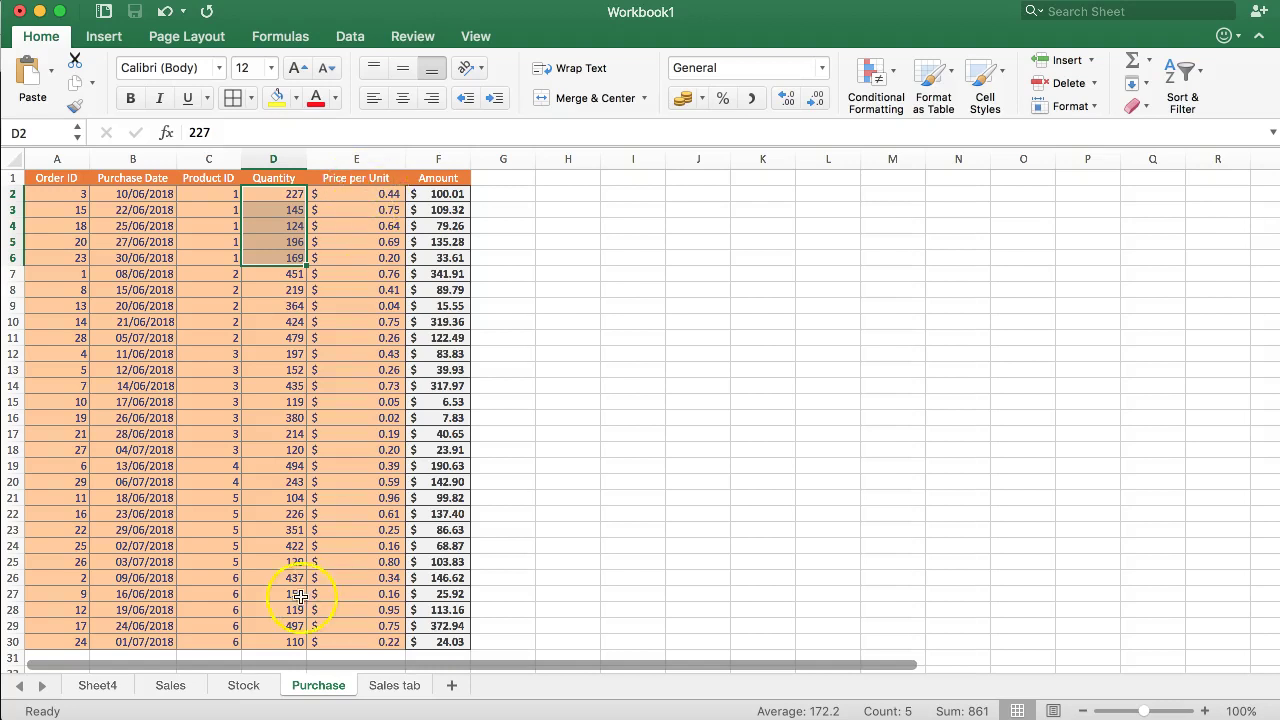
left_click(243, 685)
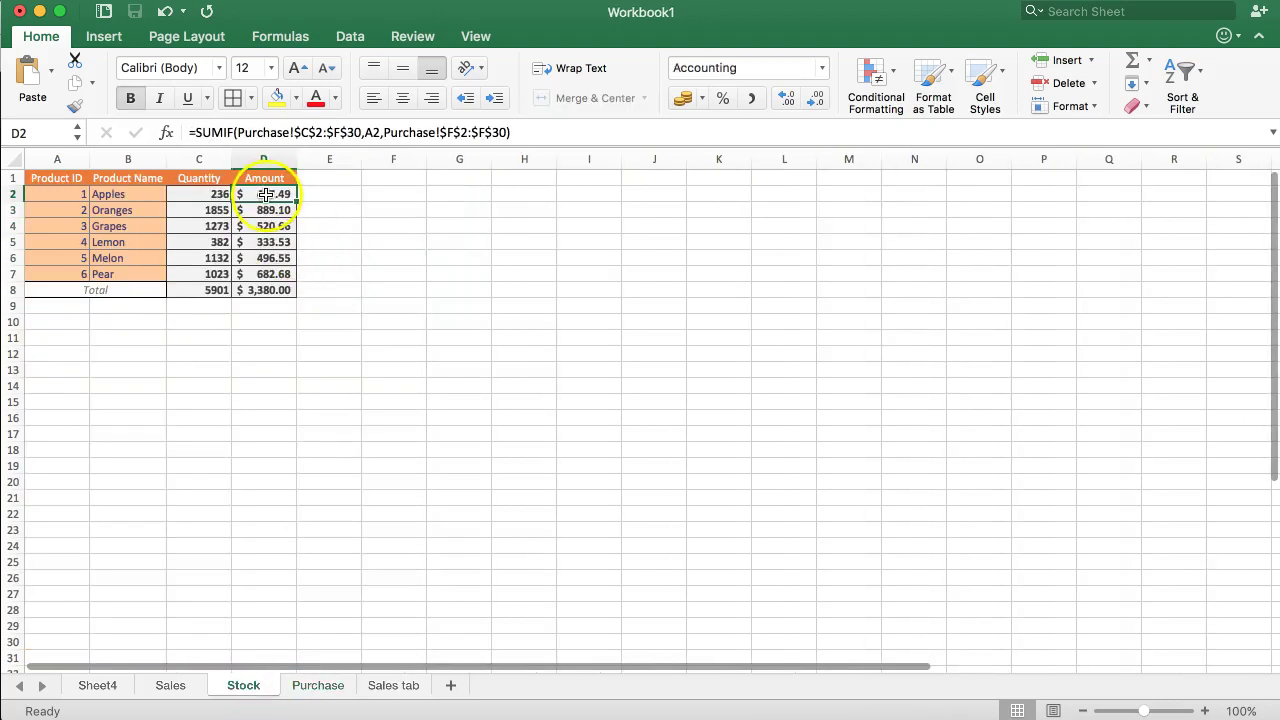
left_click(206, 194)
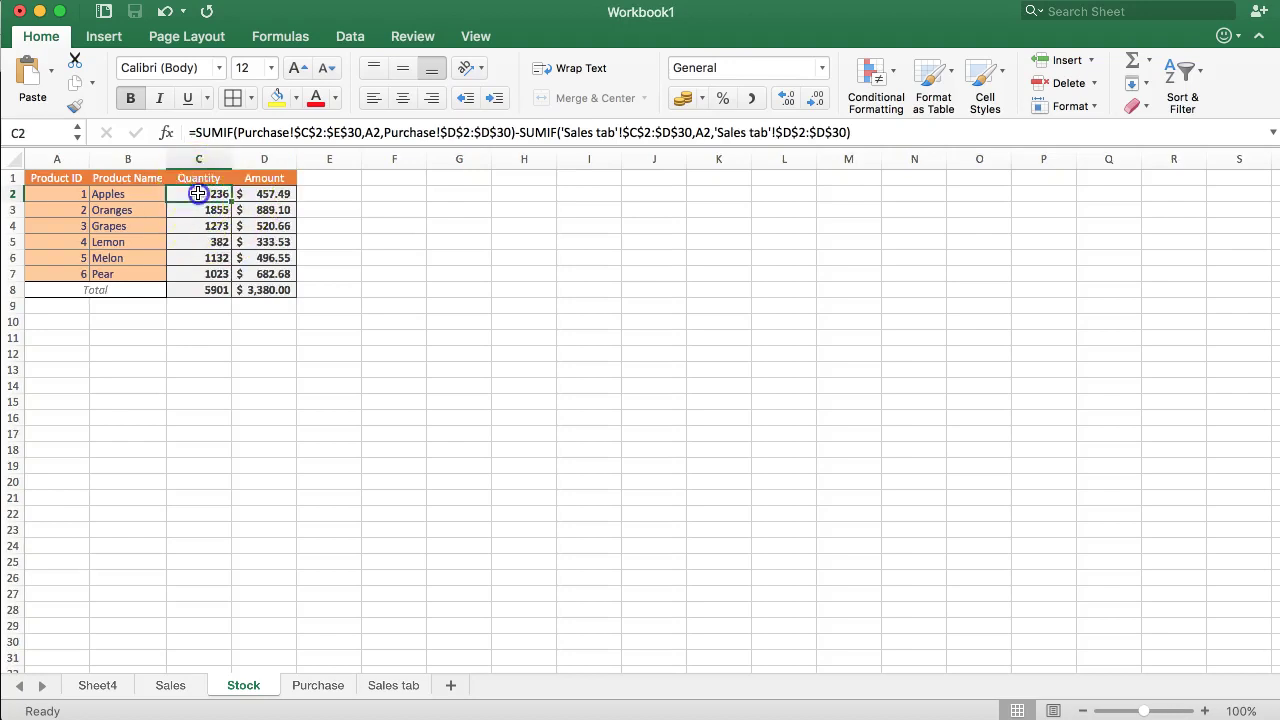
left_click_drag(198, 193, 200, 194)
left_click(262, 195)
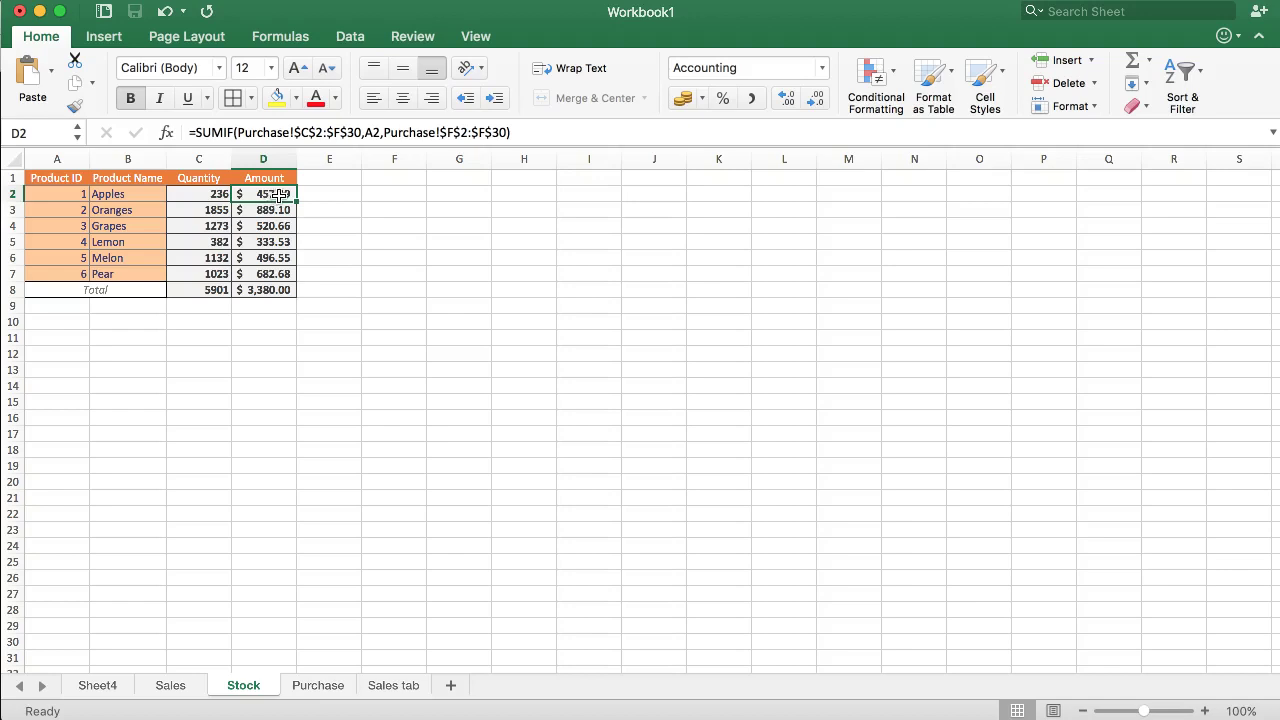
On the Purchase sheet, select the product 1 purchase rows and the Apples prices in E2:E6, then return to Stock
left_click(317, 686)
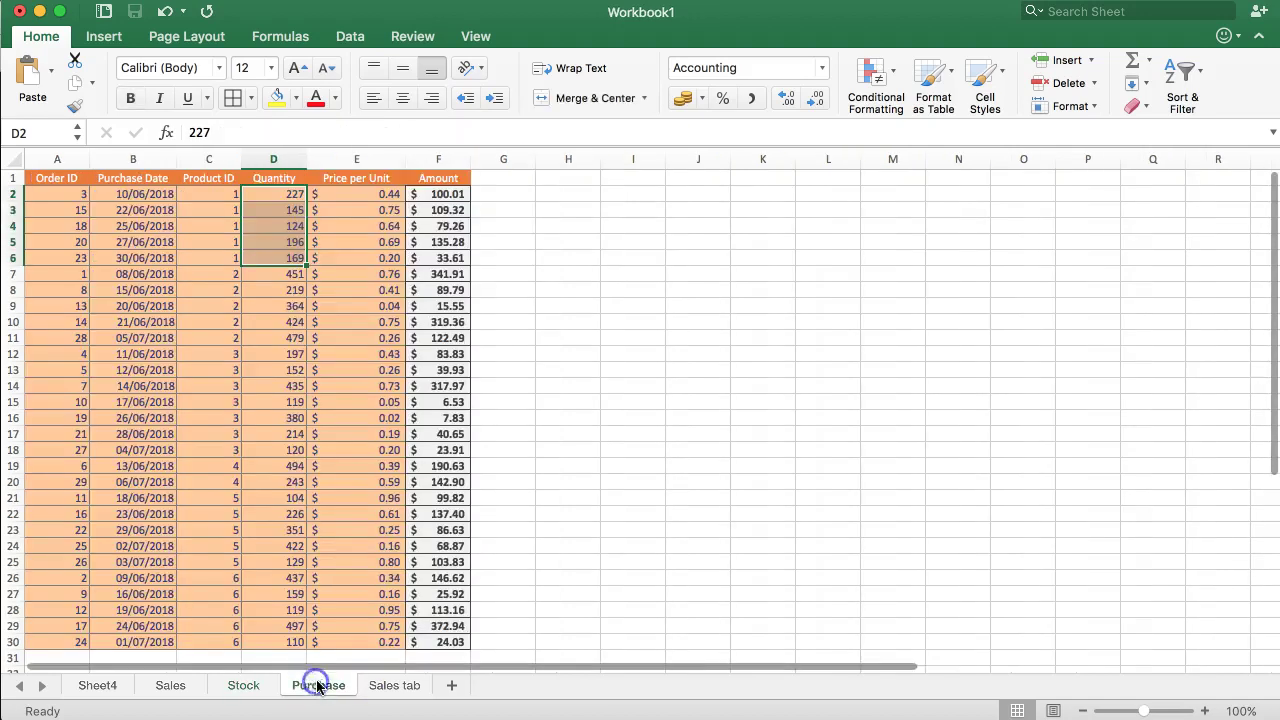
left_click(251, 226)
left_click_drag(208, 194, 224, 262)
left_click_drag(367, 195, 376, 259)
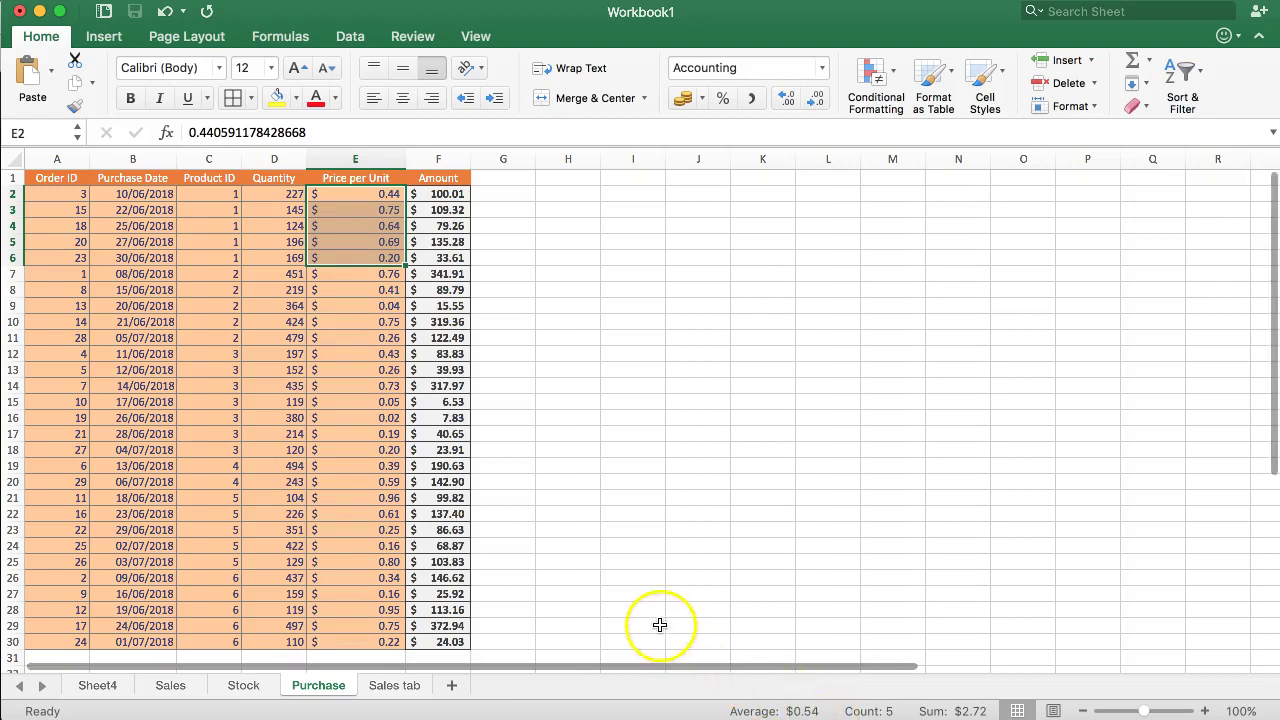
left_click(240, 686)
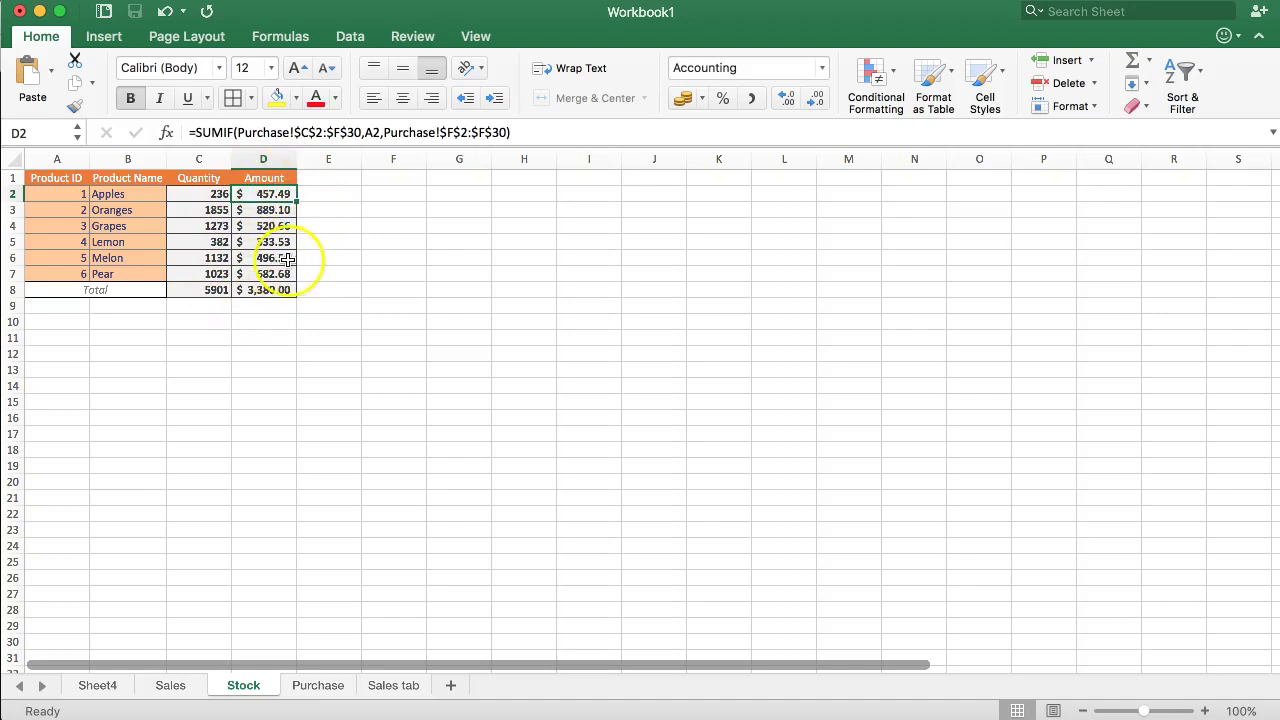
Add an 'Average Cost' header in E1 next to the Amount column
left_click(325, 194)
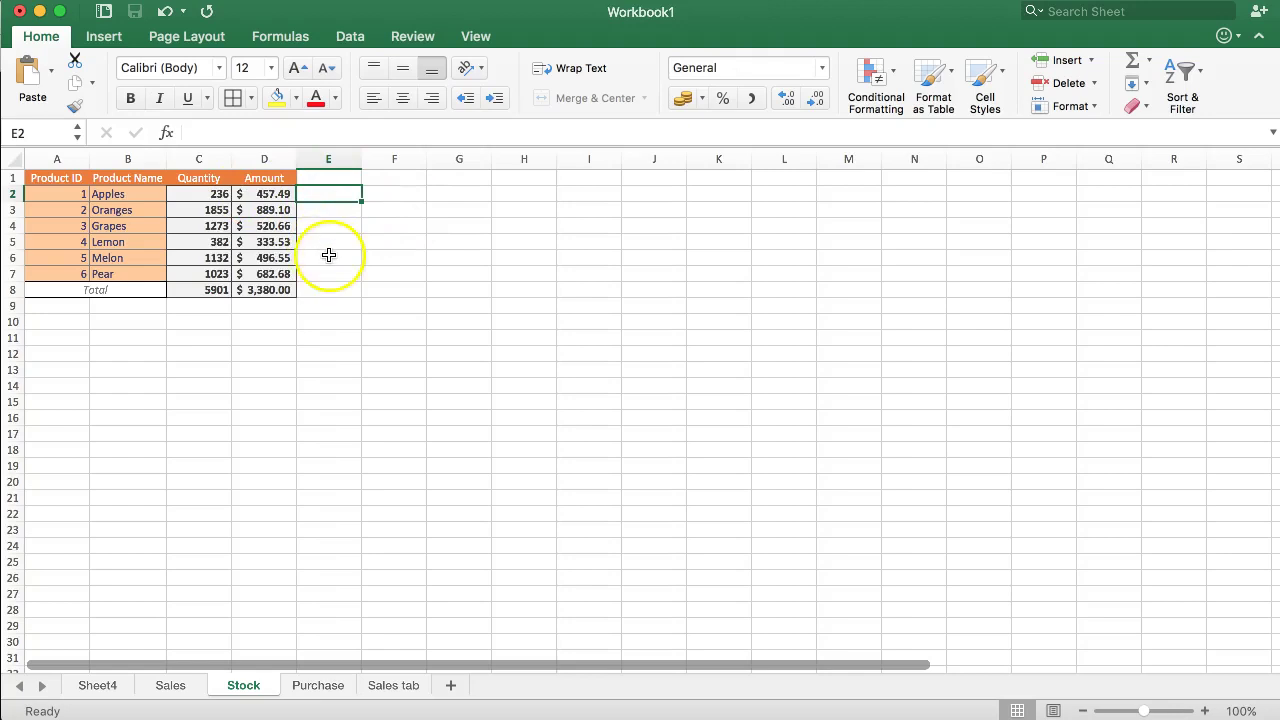
left_click(274, 197)
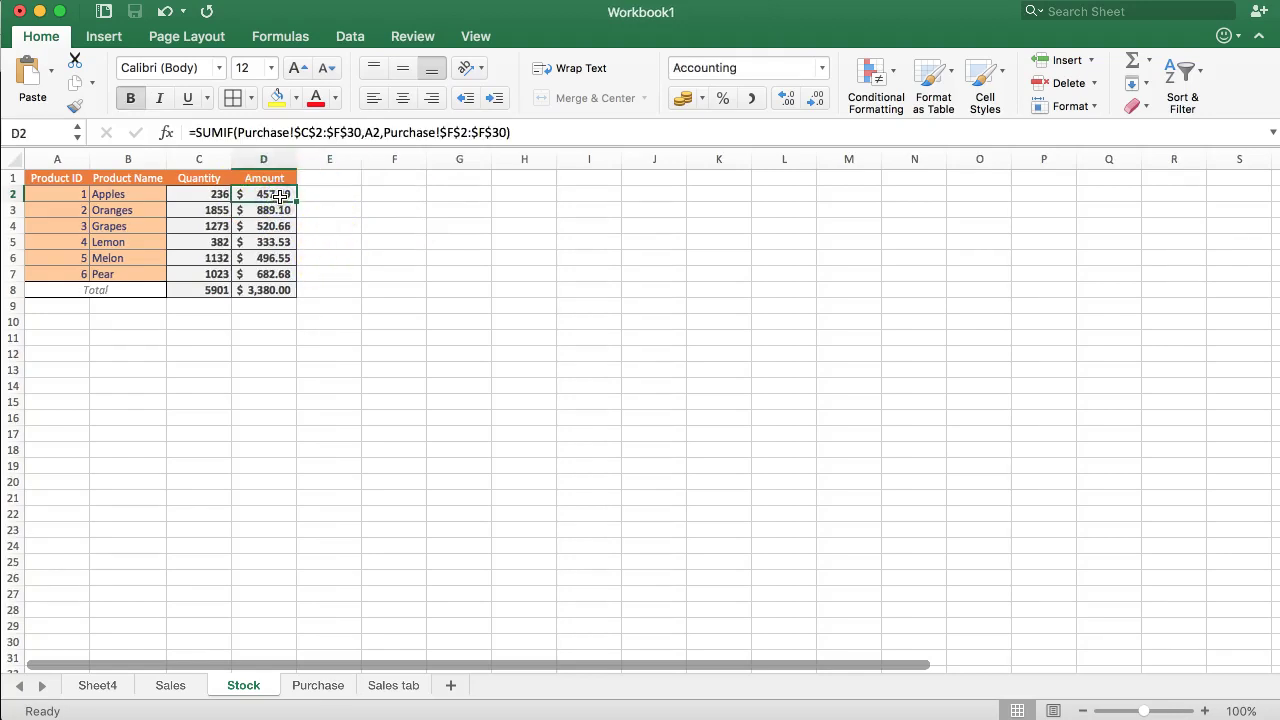
left_click(326, 188)
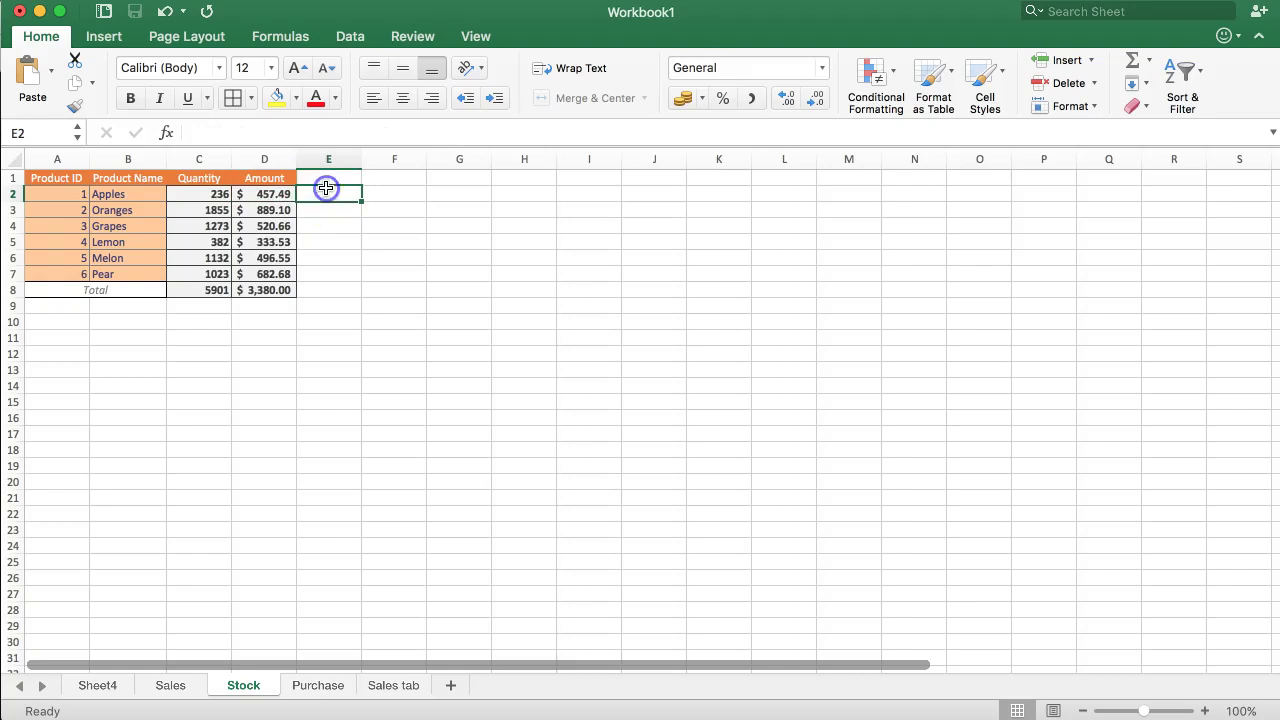
left_click(320, 174)
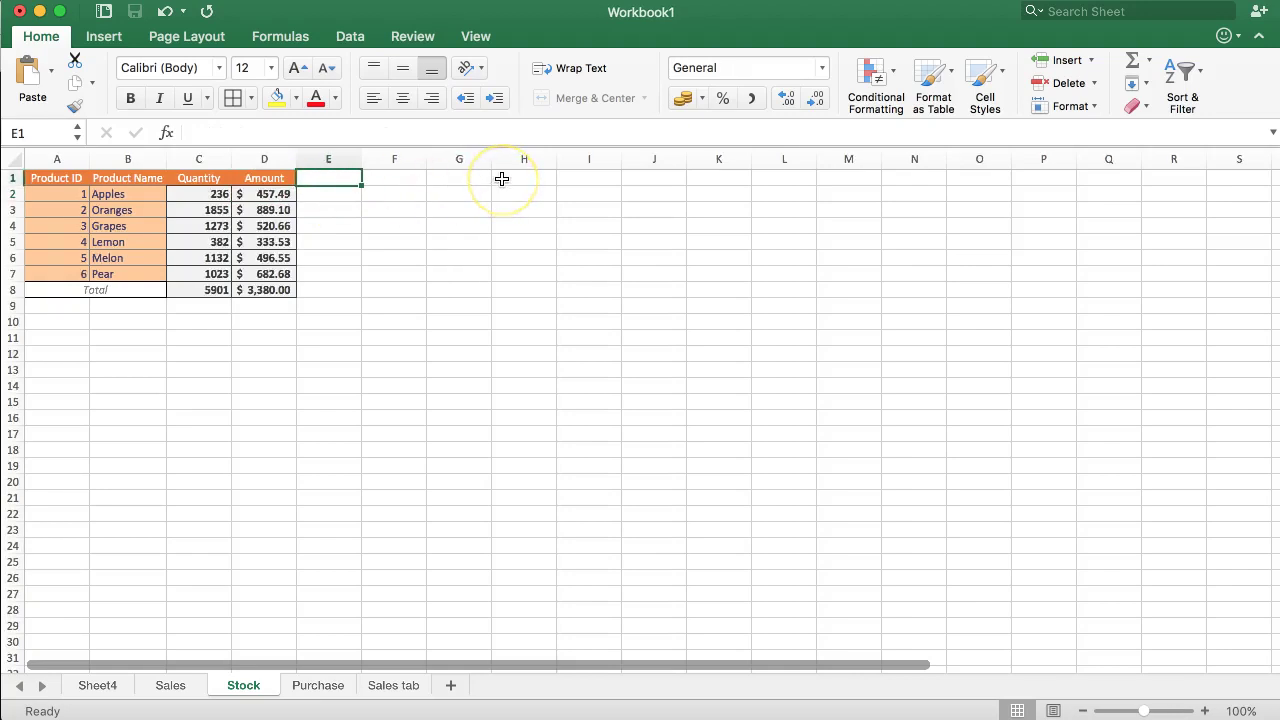
type("Average COst")
key("Return")
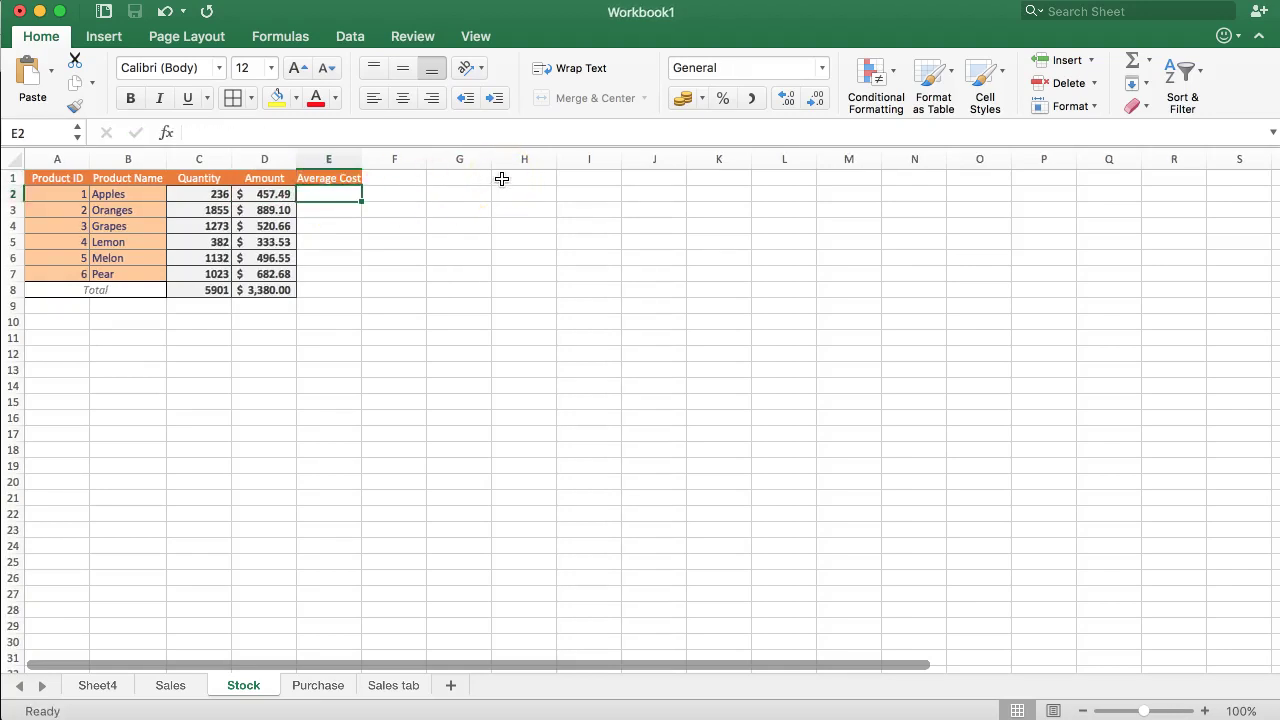
Start a SUMIF formula in E2 by choosing SUMIF from the function suggestions
left_click(332, 195)
left_click(108, 201)
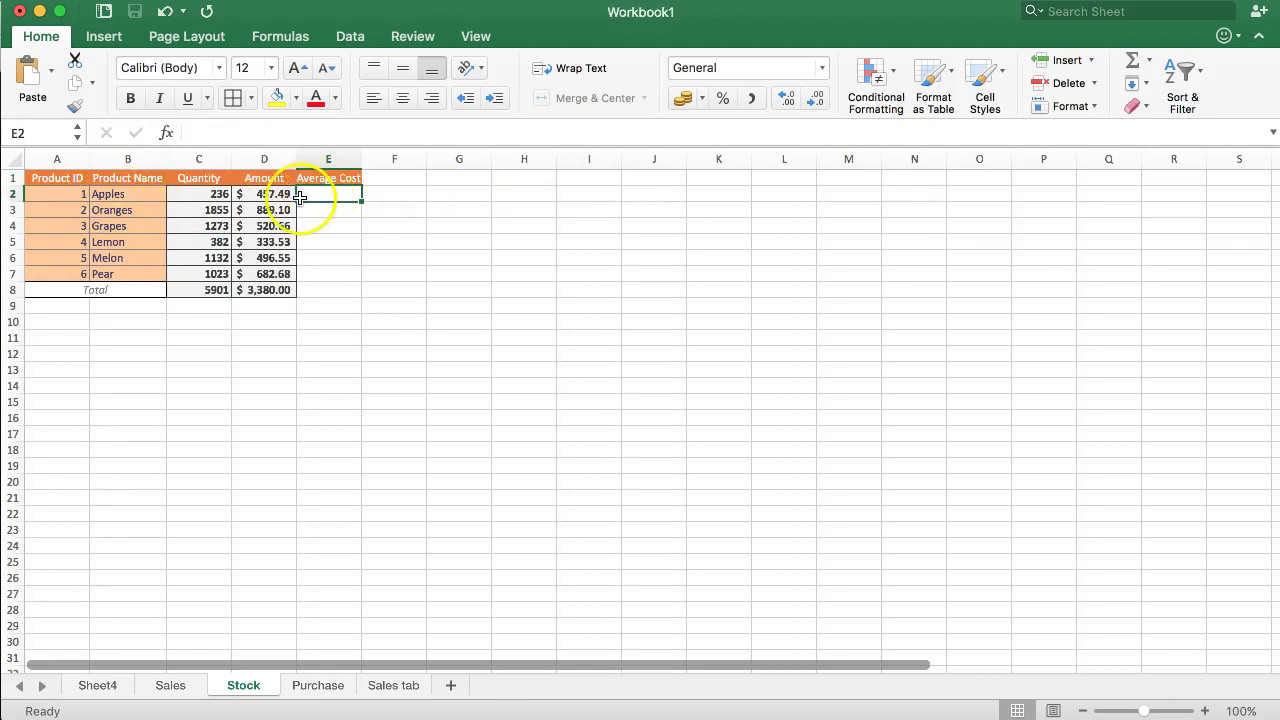
type("=")
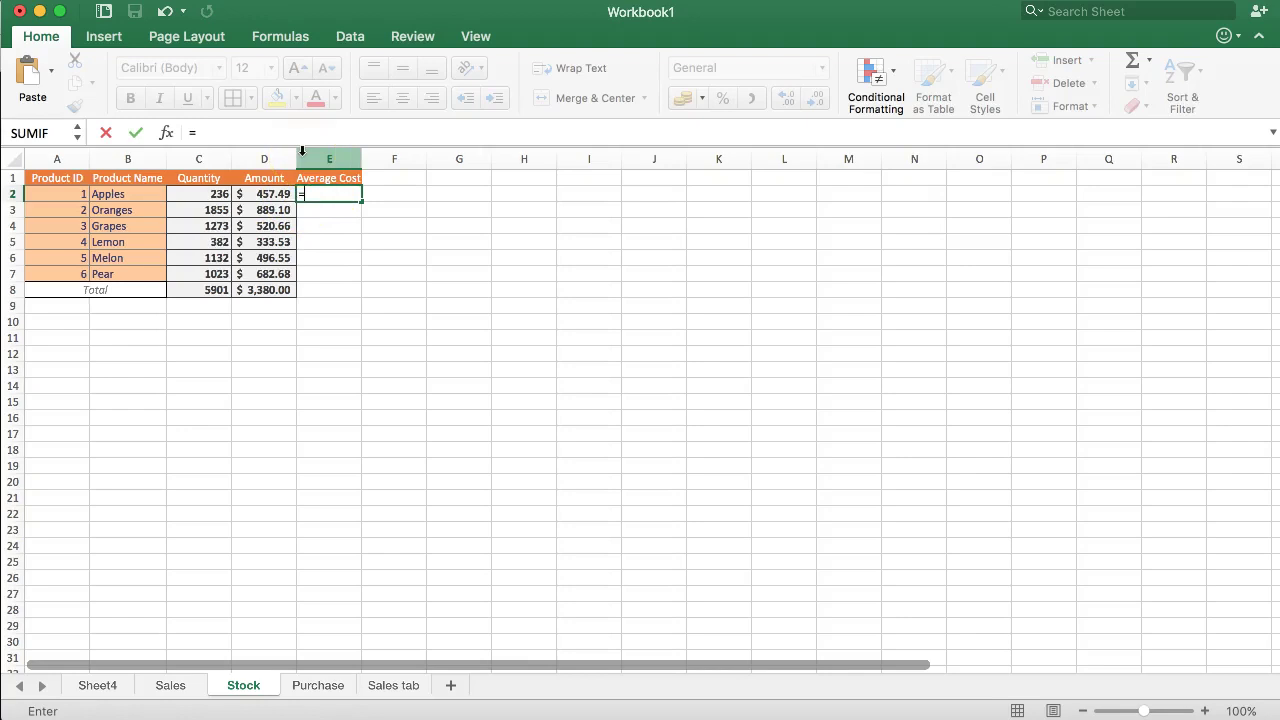
type("SUMA")
key("BackSpace")
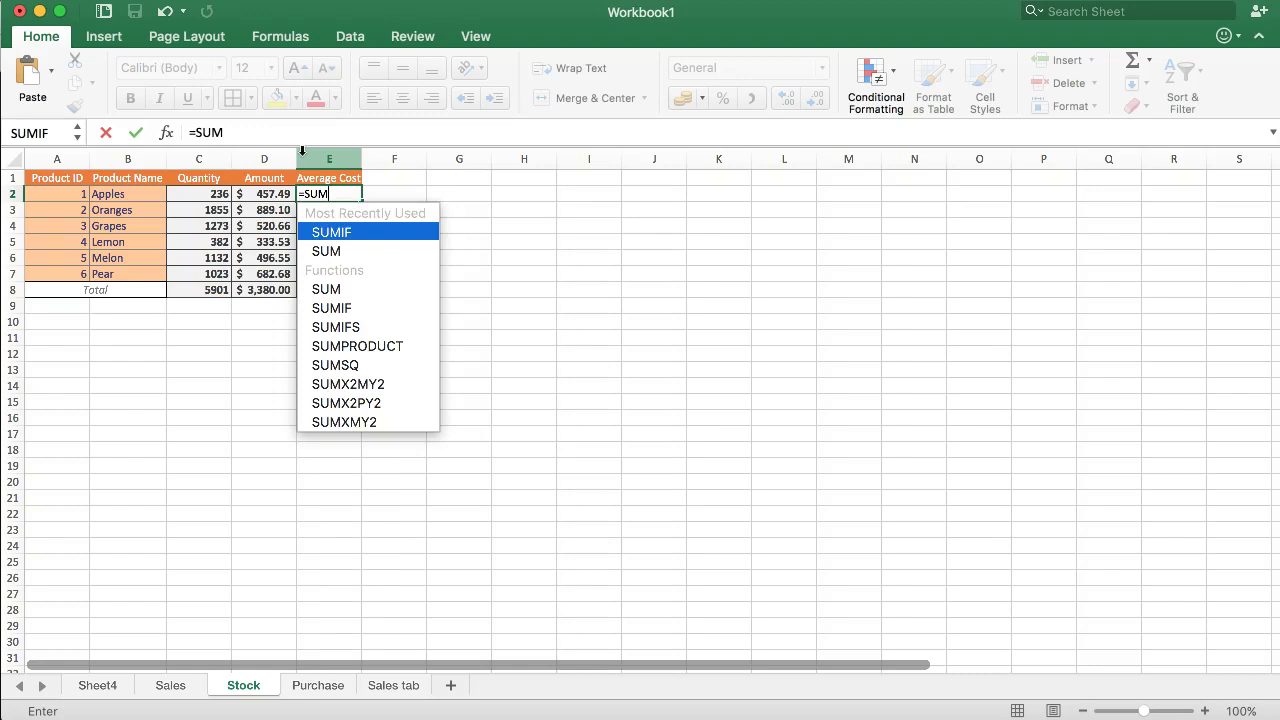
left_click(337, 313)
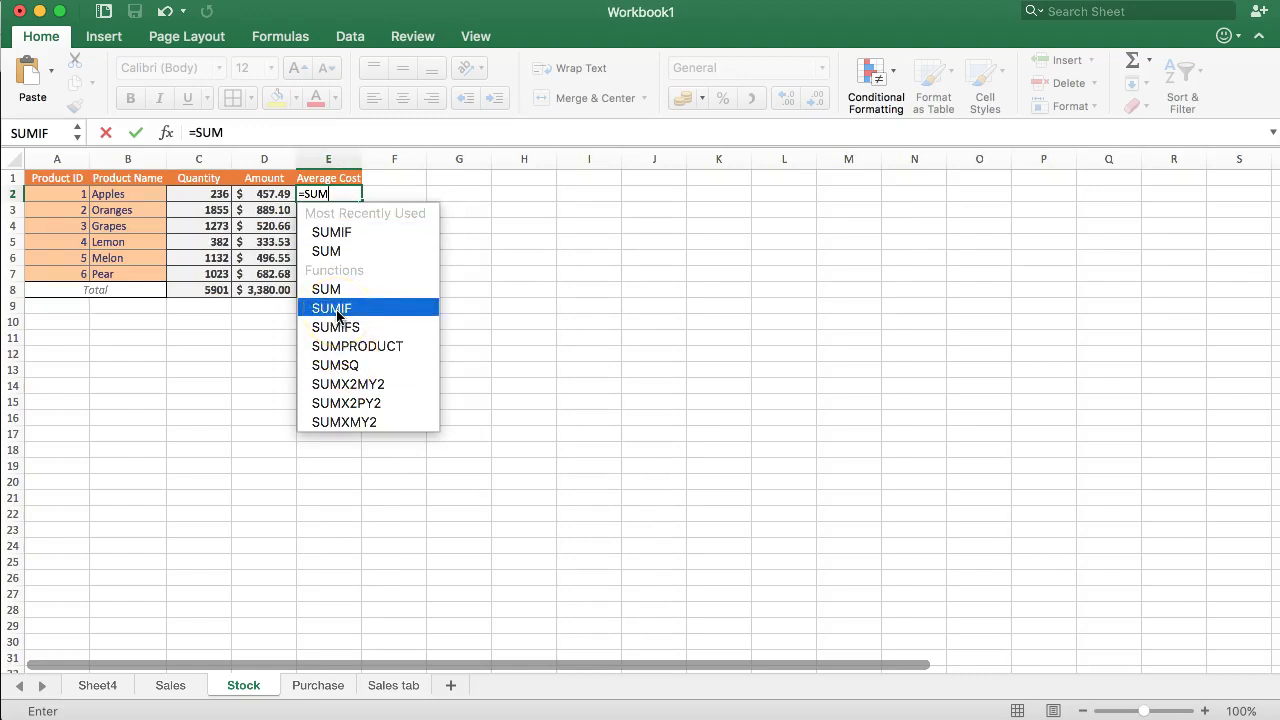
double_click(337, 313)
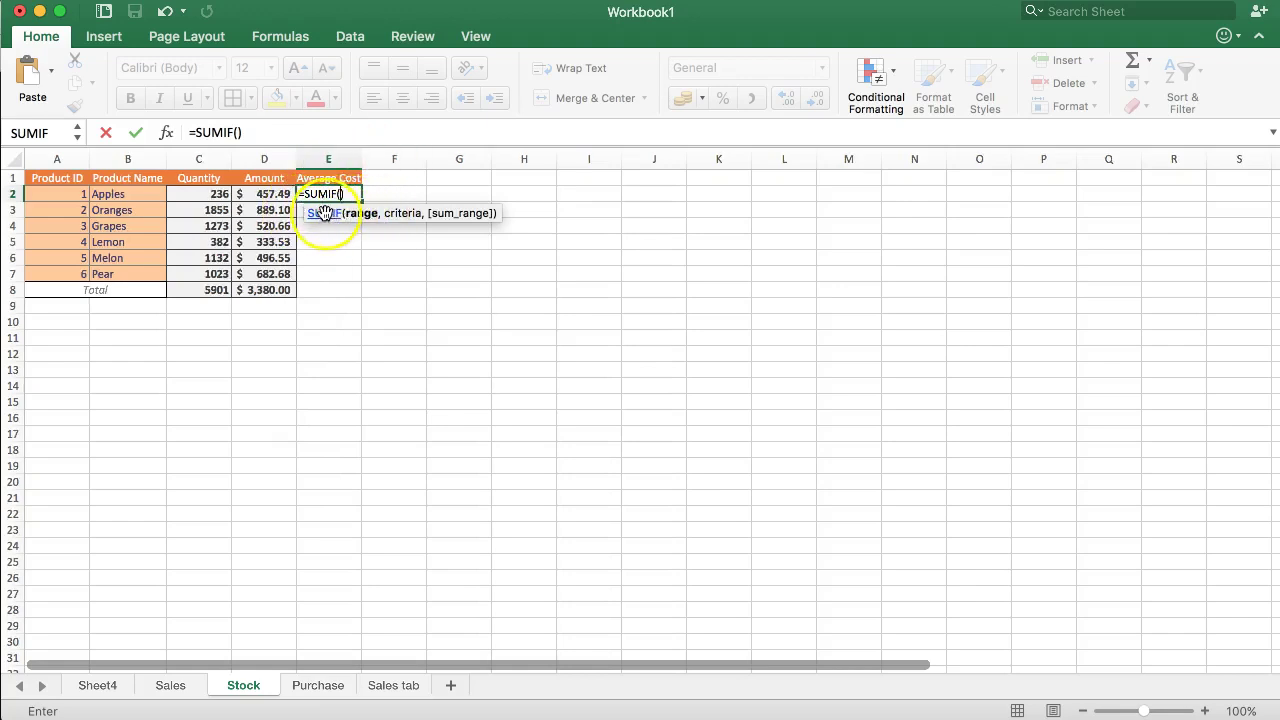
In the SUMIF Formula Builder, set criteria to A2 and range to Purchase!C2:E30
left_click(166, 132)
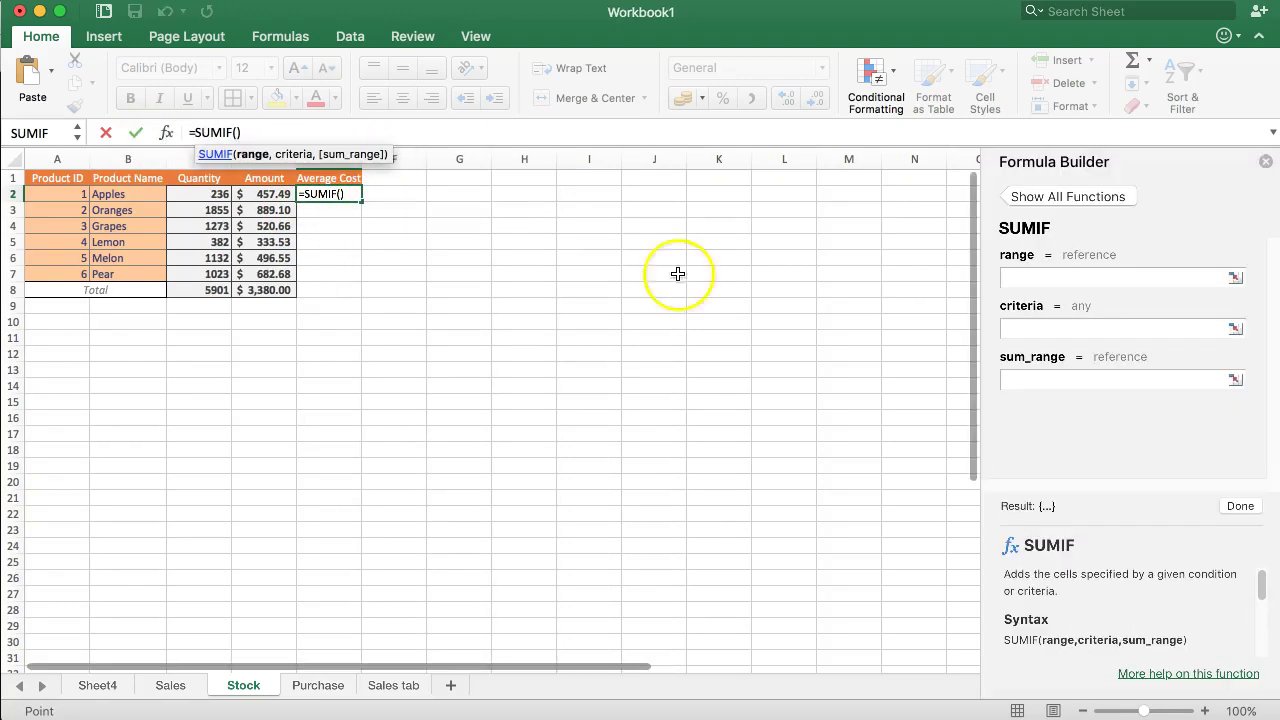
left_click(1036, 279)
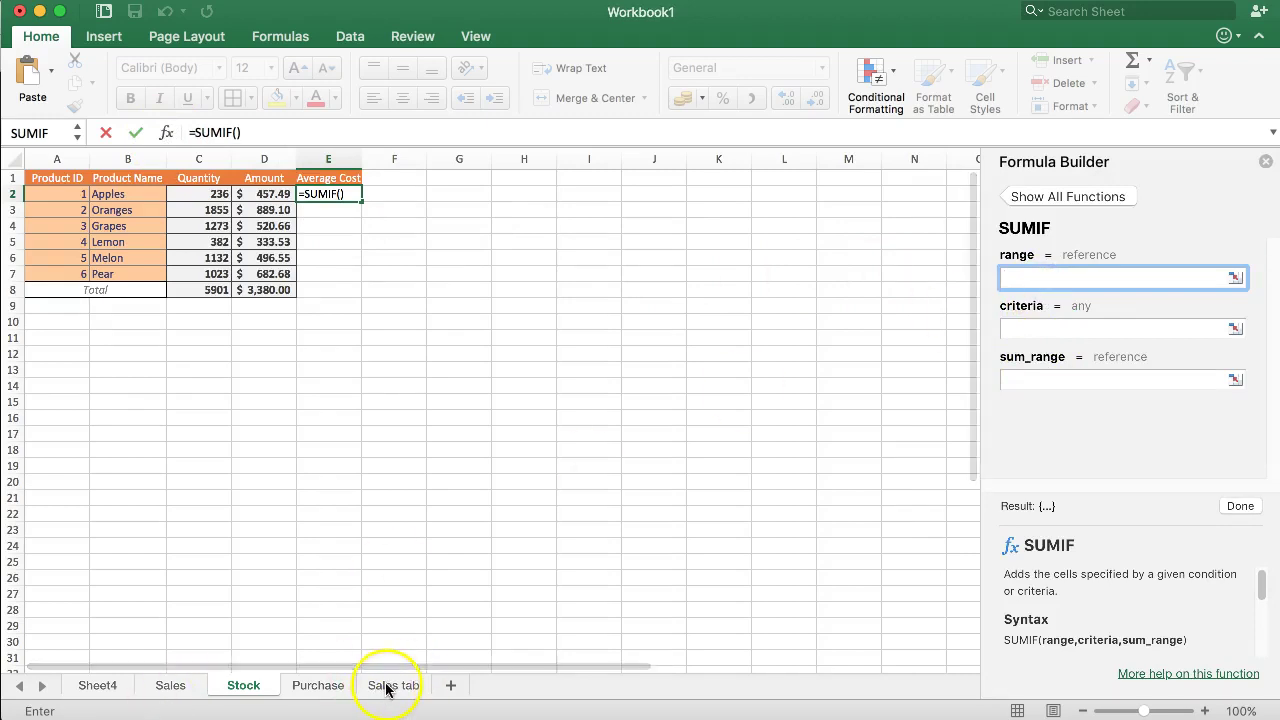
left_click(1045, 329)
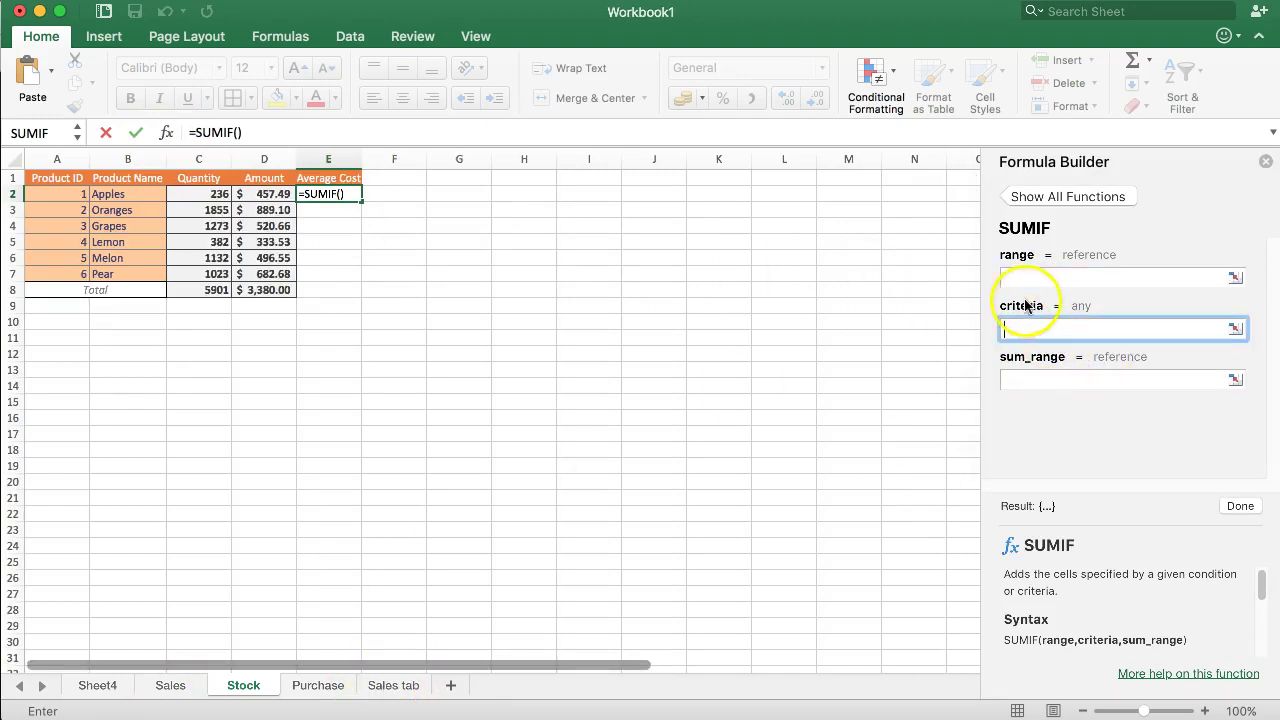
left_click(77, 193)
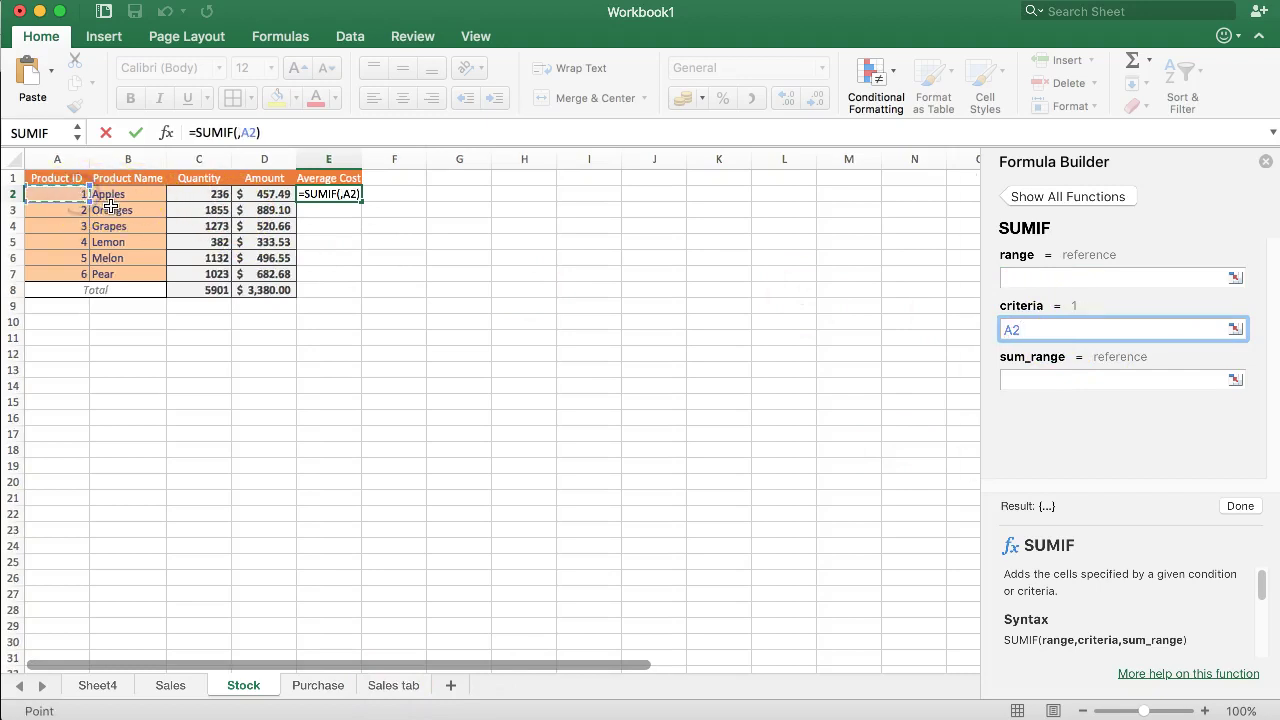
left_click(1030, 279)
left_click(419, 690)
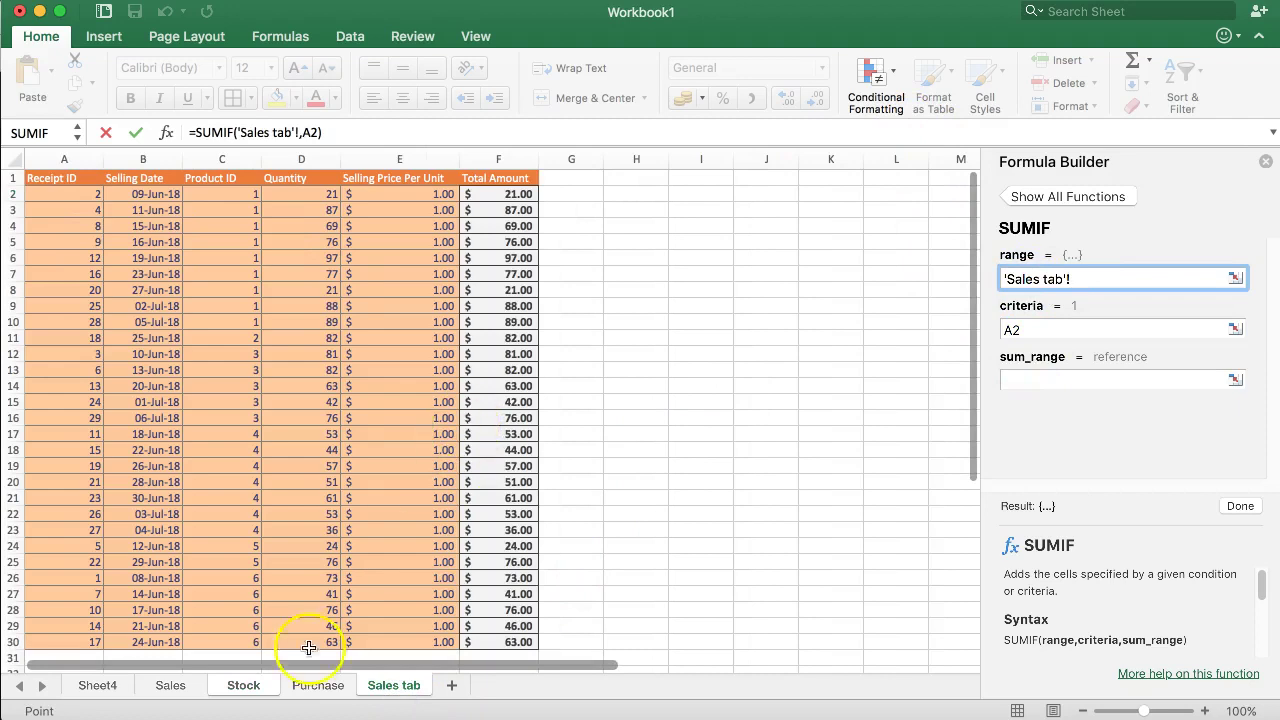
left_click(311, 685)
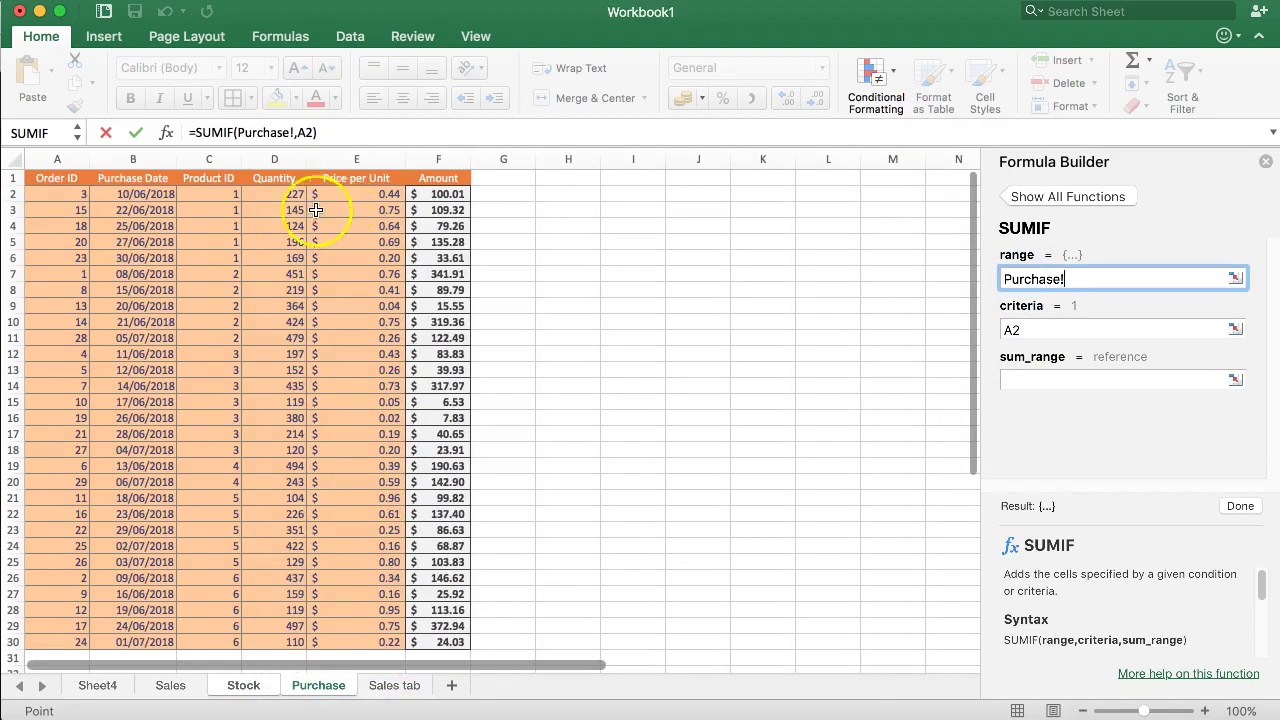
left_click_drag(222, 195, 350, 637)
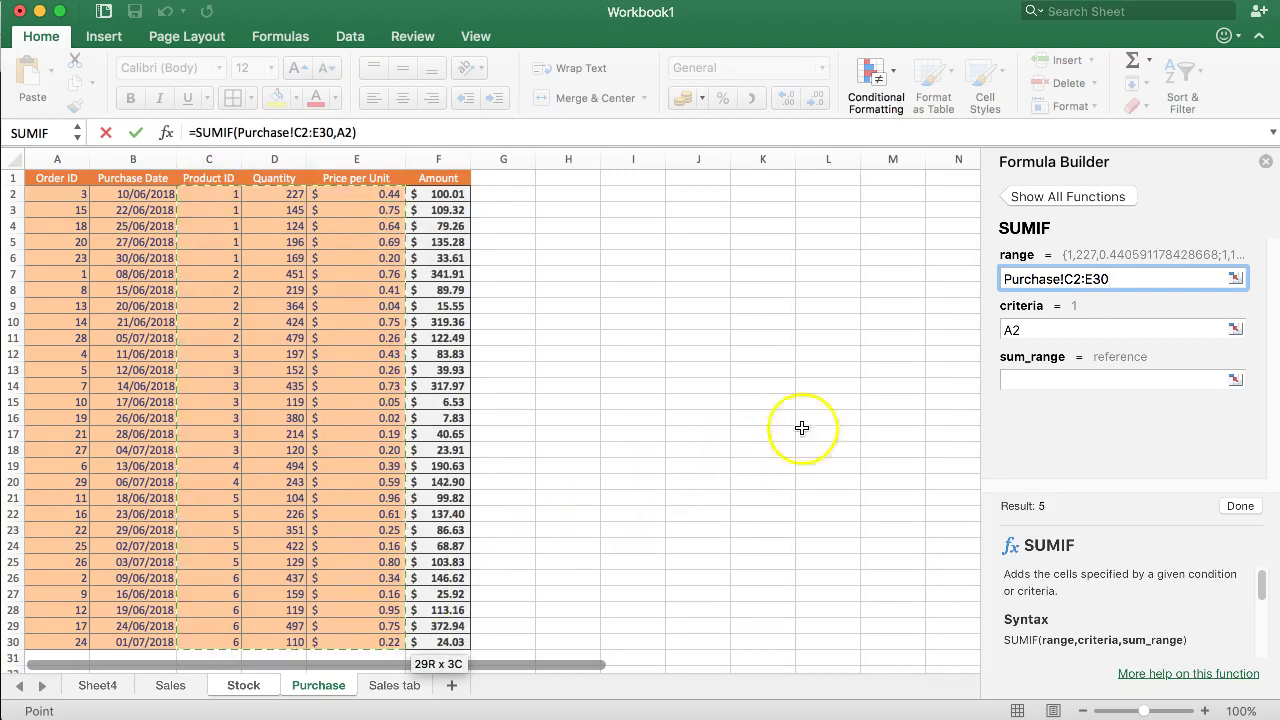
Set sum_range to the Purchase Price per Unit column E2:E30 and finish, giving 2.72280905
left_click(1035, 380)
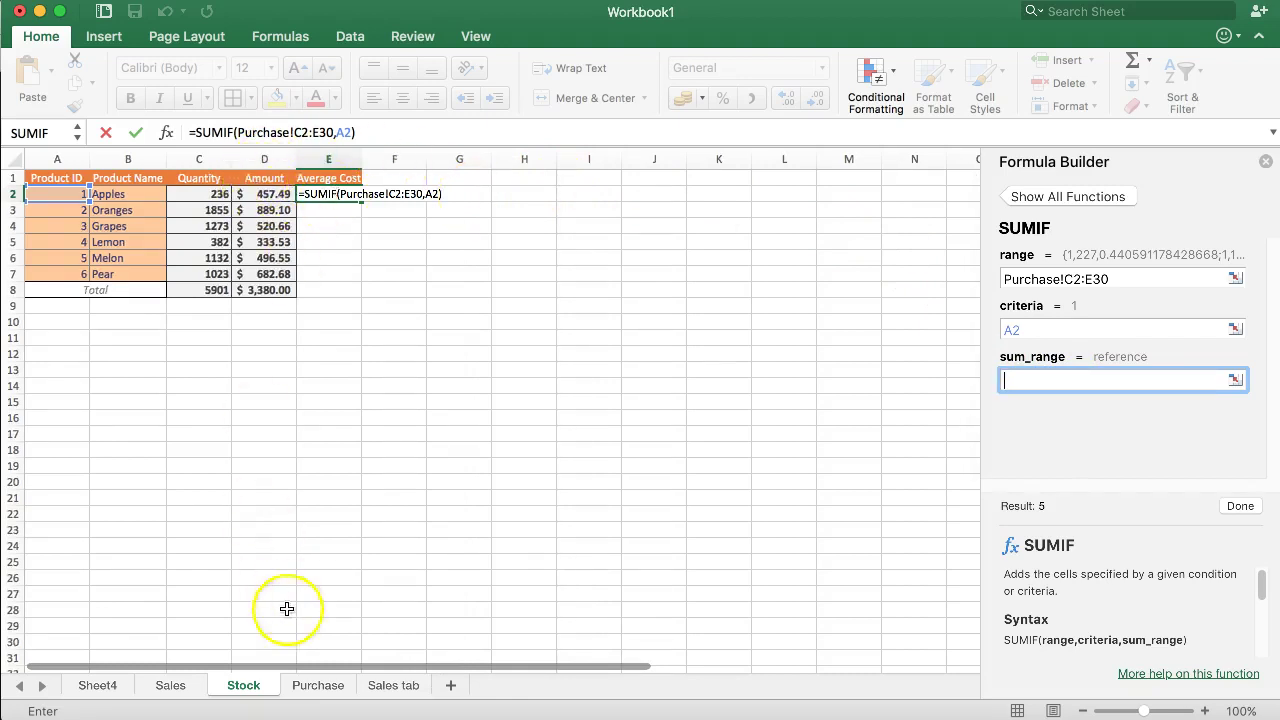
left_click(318, 688)
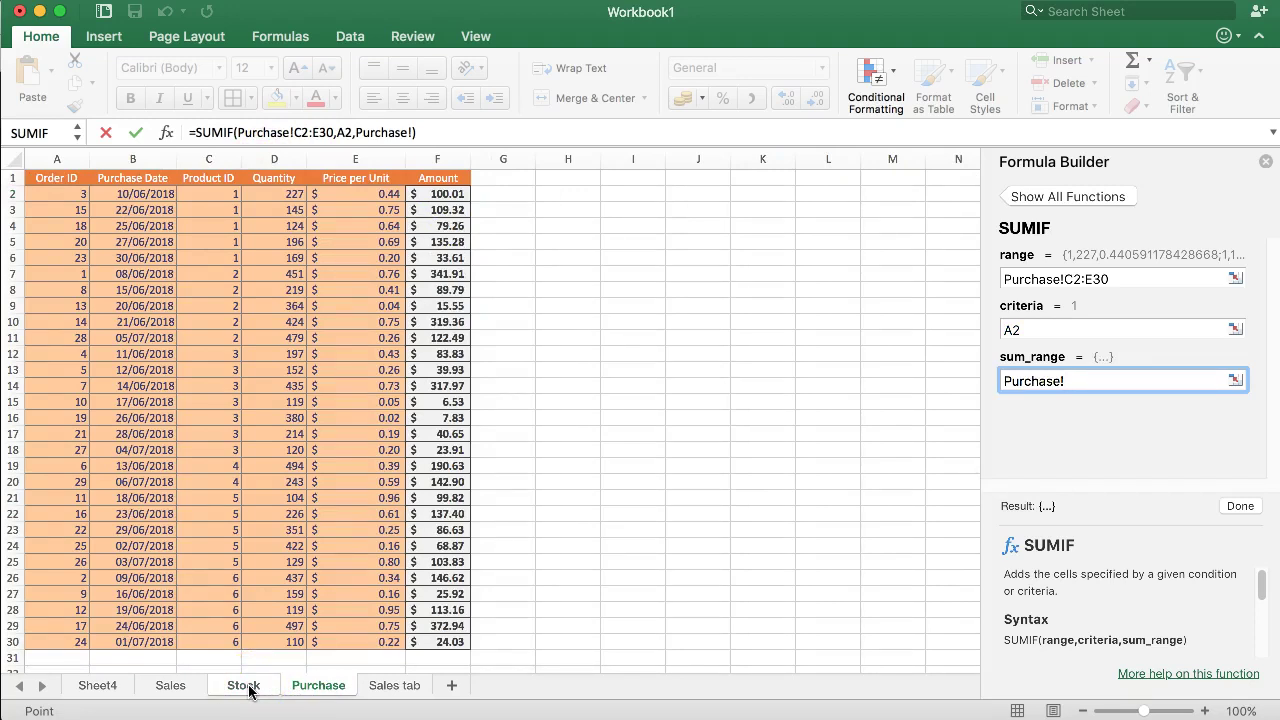
left_click(352, 212)
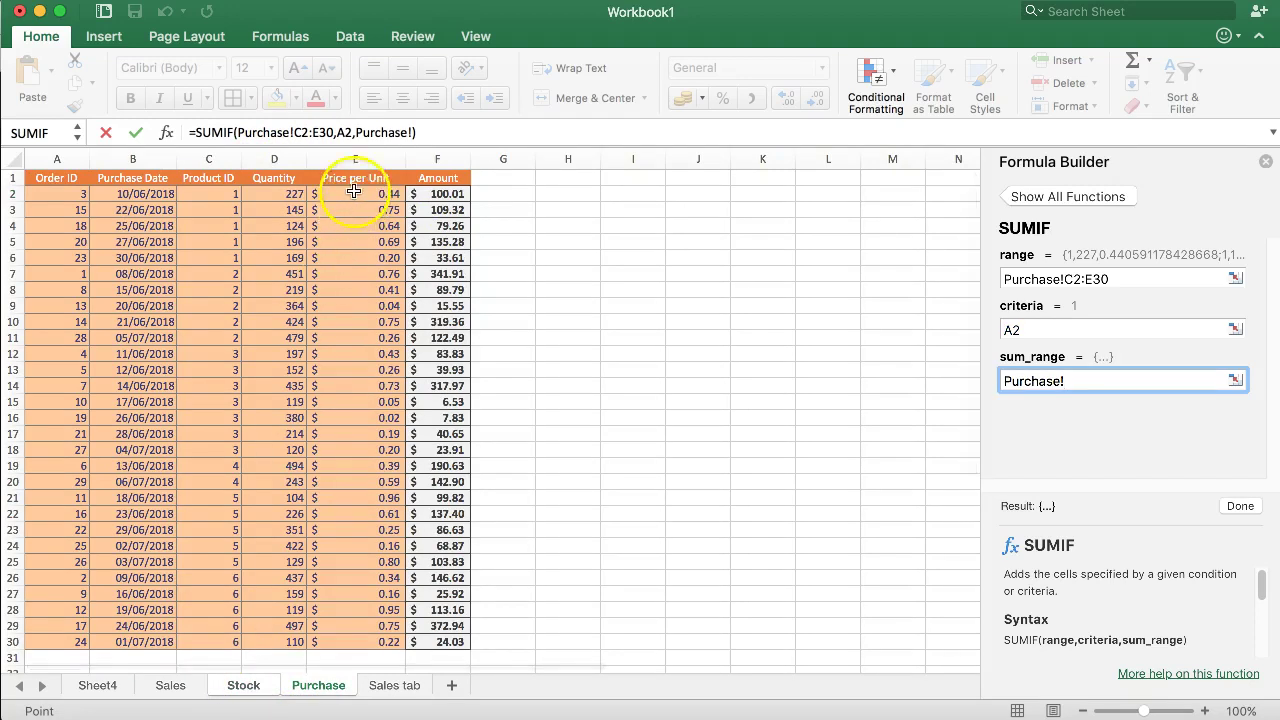
left_click_drag(353, 193, 357, 646)
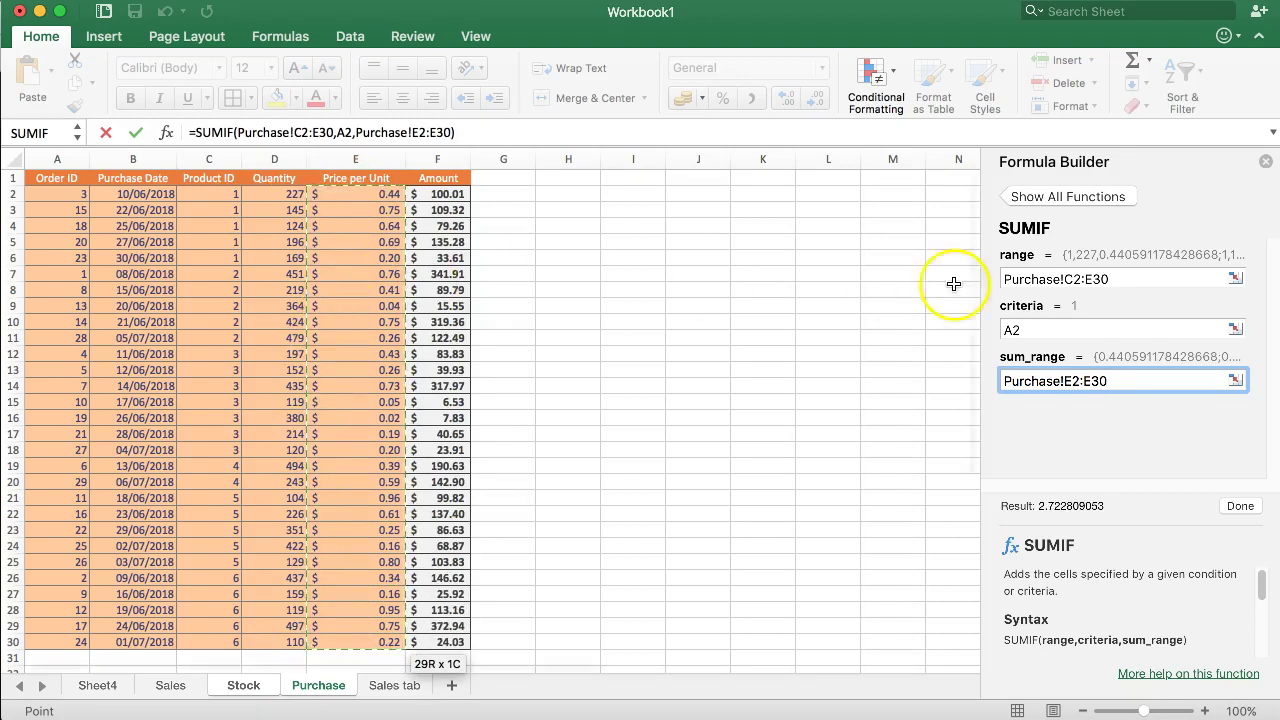
left_click(1241, 507)
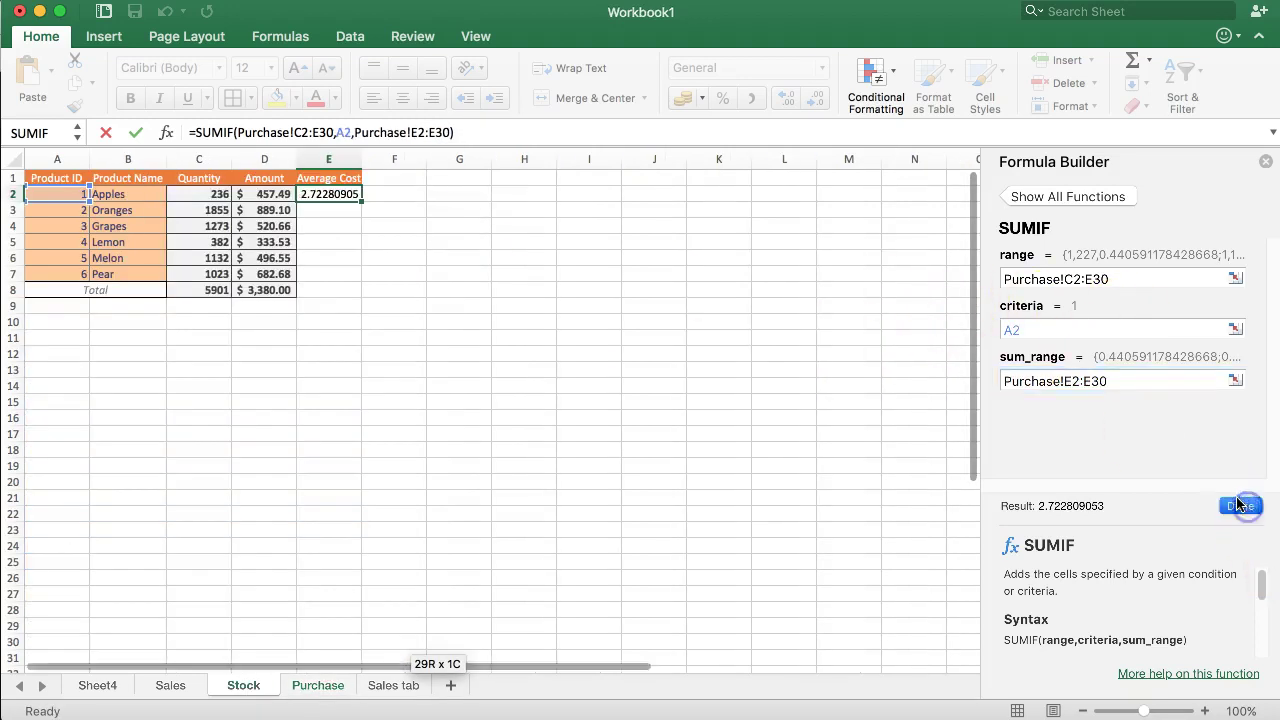
Make the C2, E30, E2 and E30 Purchase references in E2's SUMIF absolute and re-enter it
left_click(335, 196)
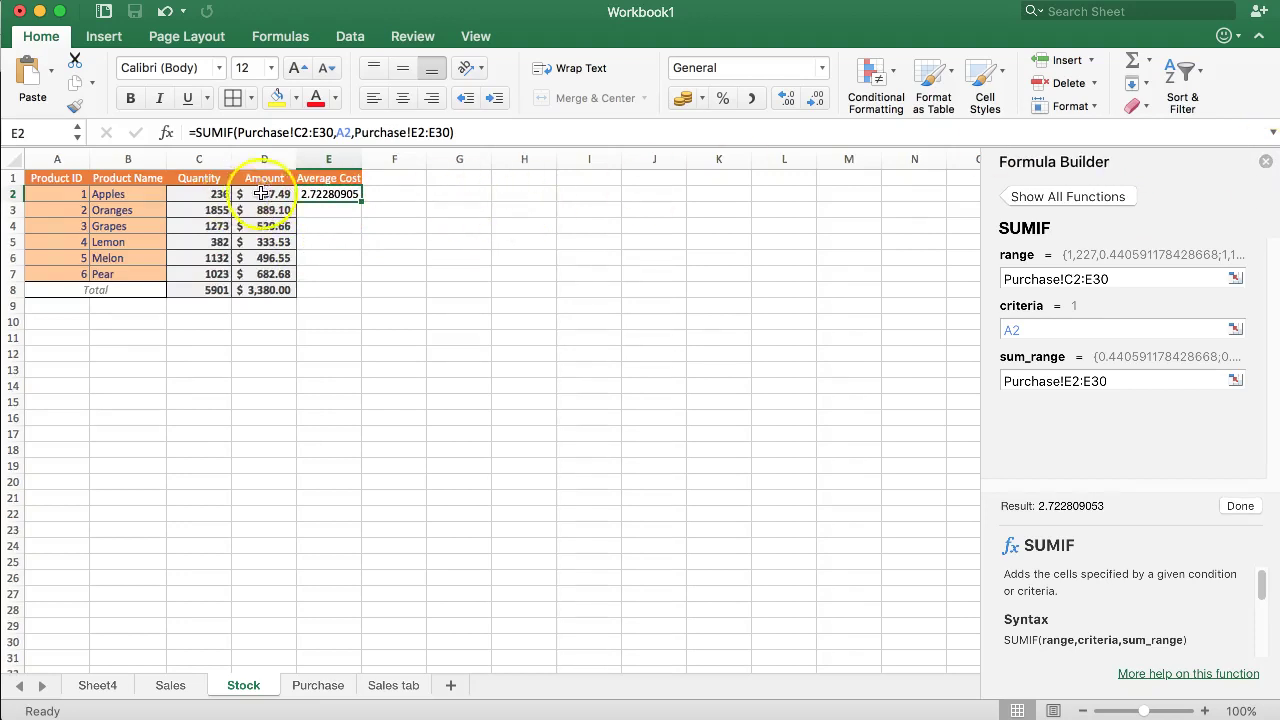
left_click(1267, 162)
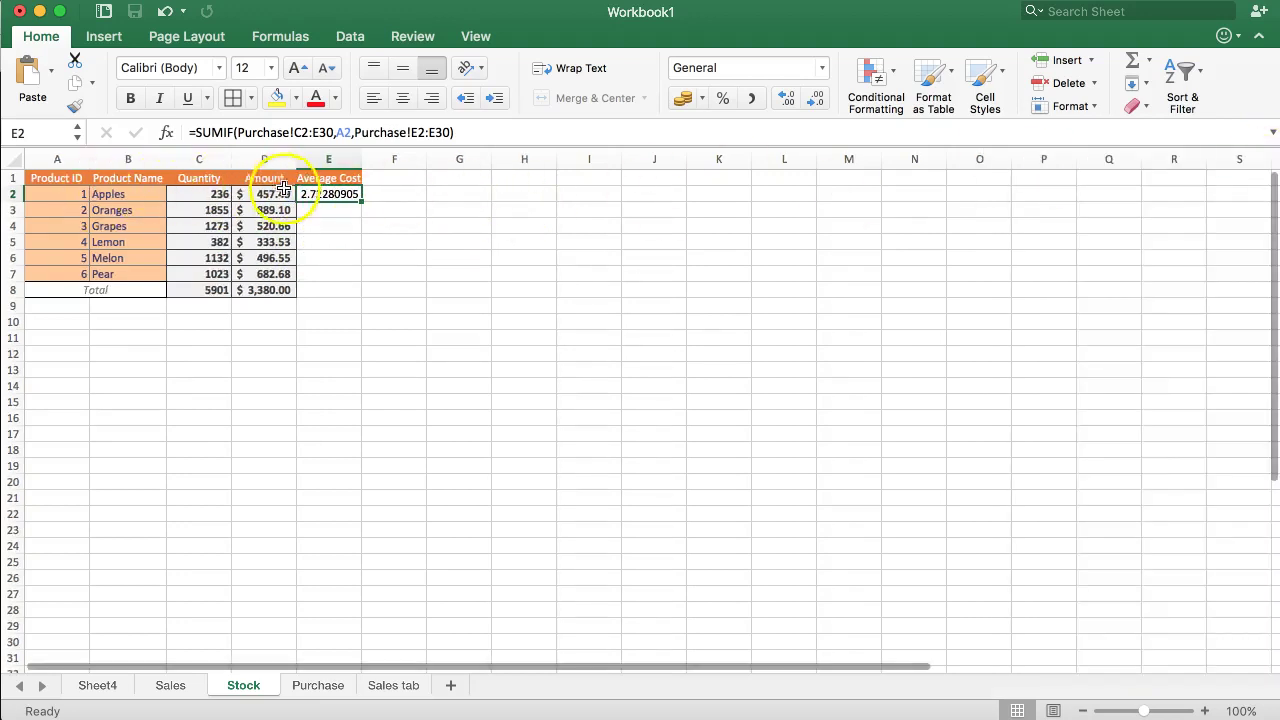
left_click(303, 133)
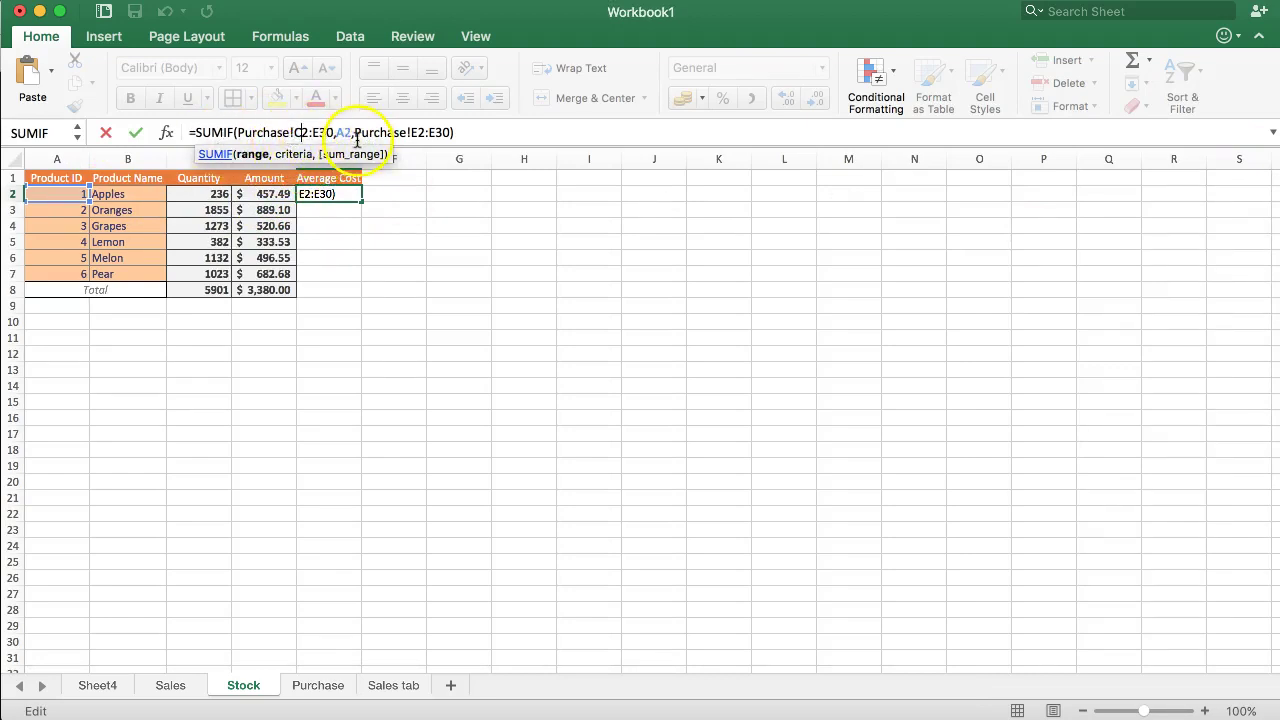
key("F4")
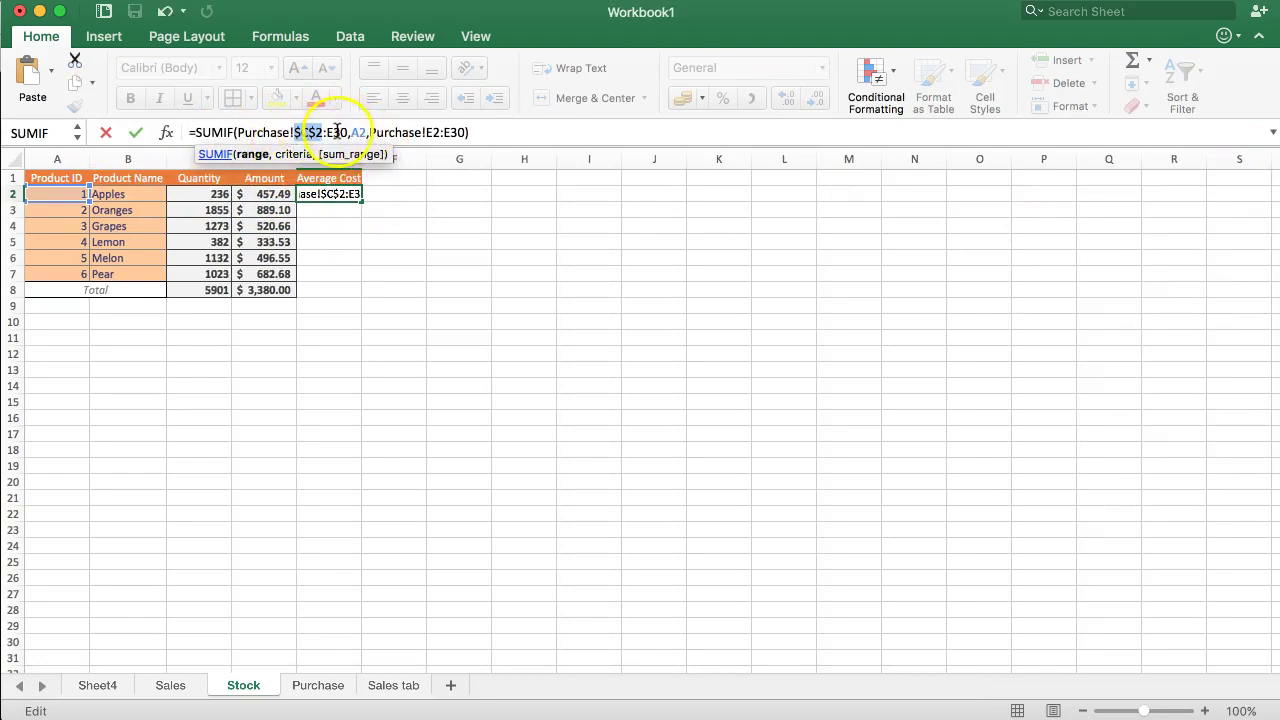
left_click(340, 132)
key("F4")
left_click(433, 132)
key("F4")
left_click(486, 132)
key("F4")
key("Return")
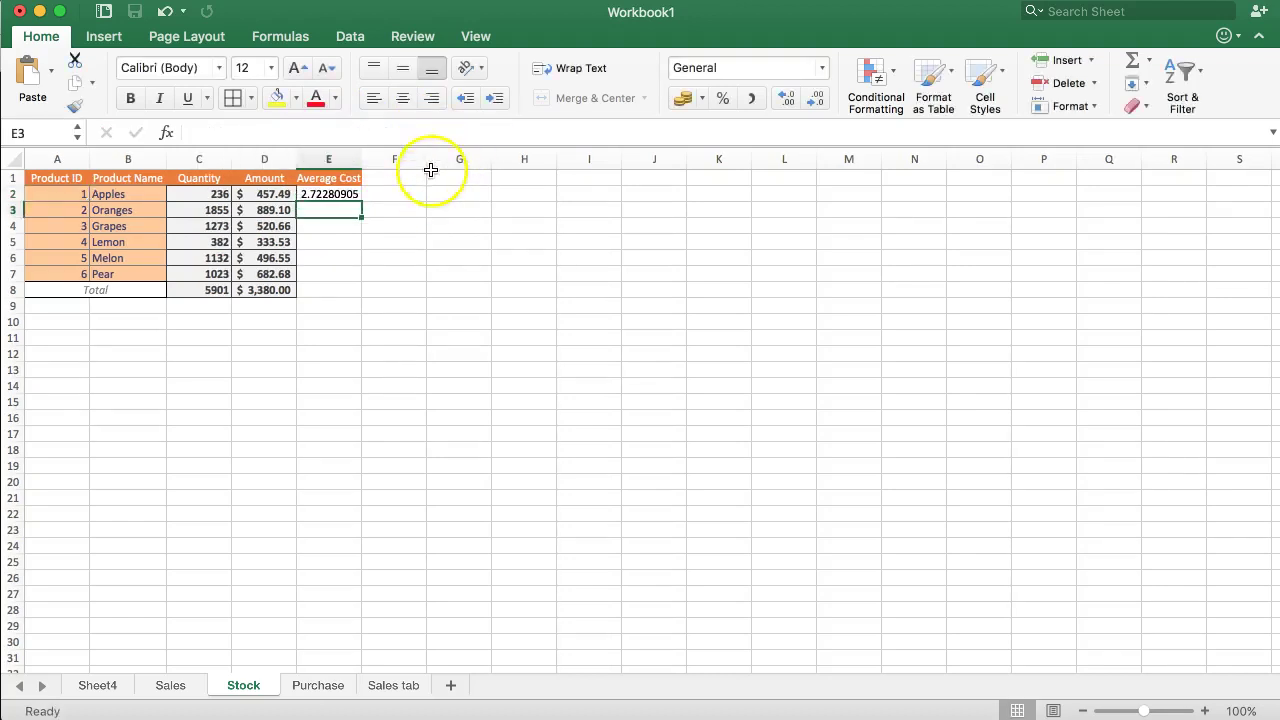
Copy D2's accounting format and borders onto E2:E8 so Apples shows $ 2.72
left_click(272, 195)
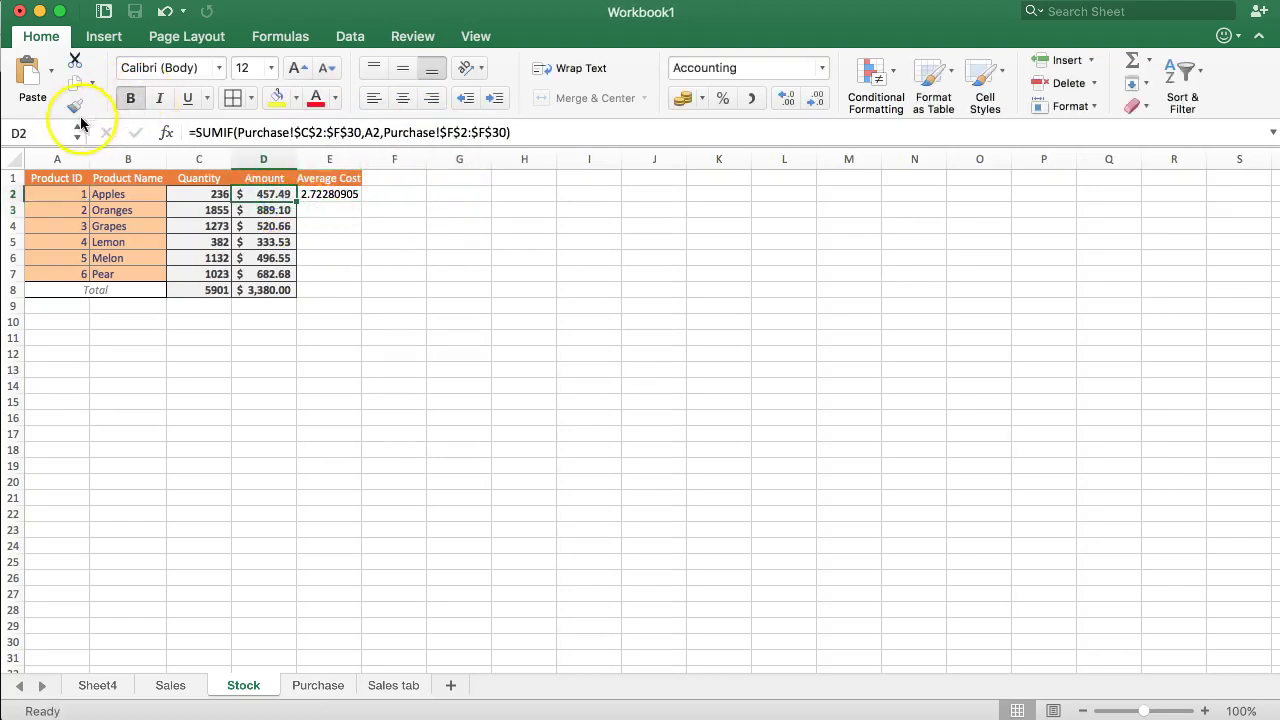
left_click(75, 105)
left_click_drag(328, 192, 340, 290)
Refill the Quantity formula from C2 down to C7 (Pear)
left_click(203, 210)
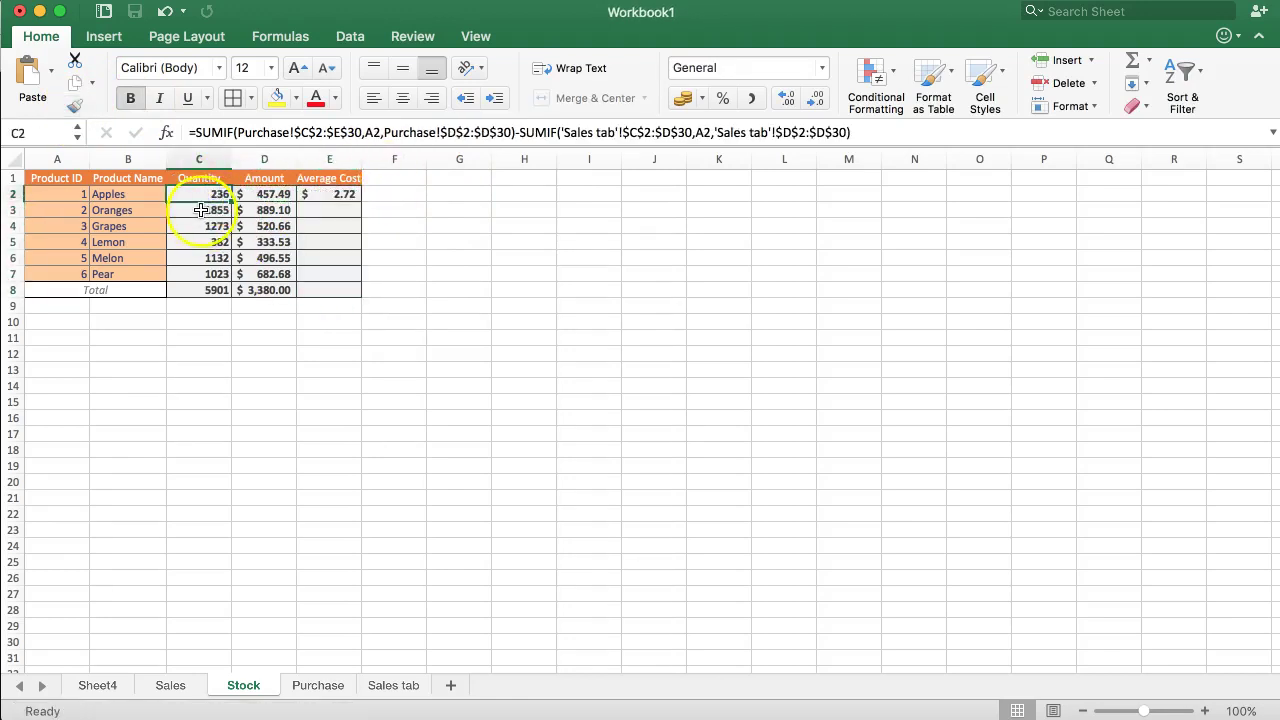
key("Down")
key("Down")
key("Down")
key("Down")
key("Down")
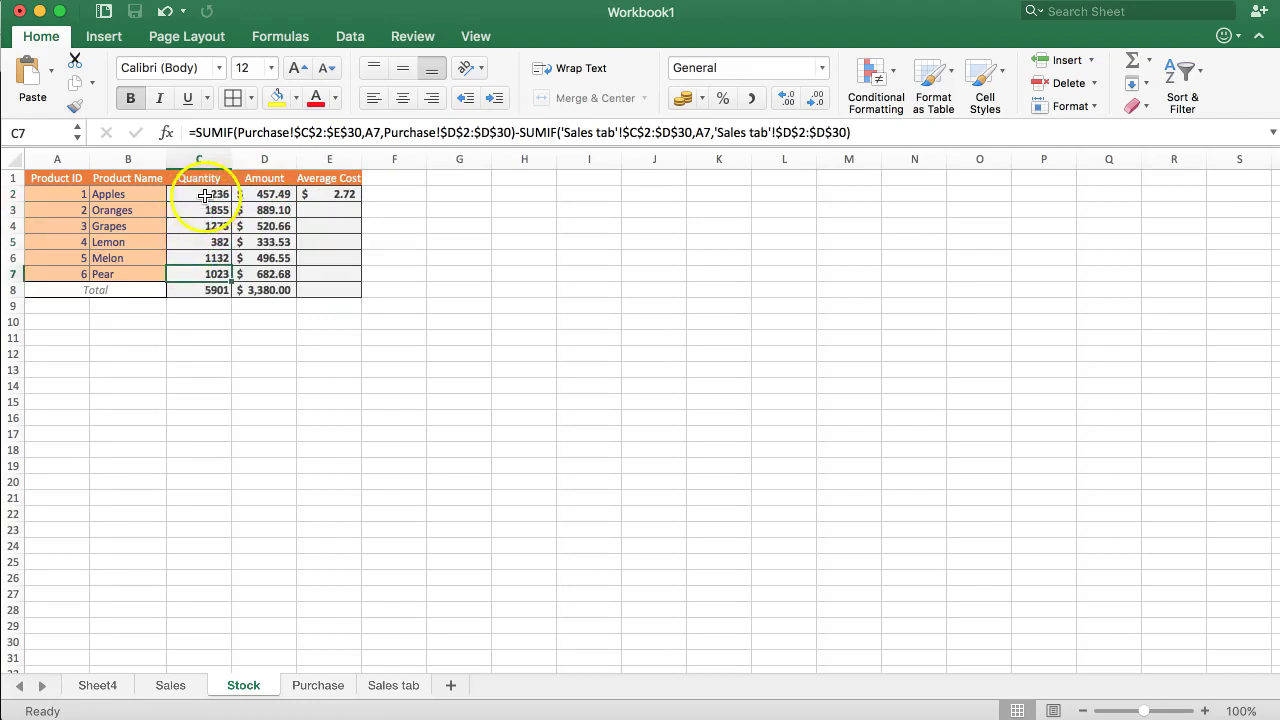
left_click(205, 195)
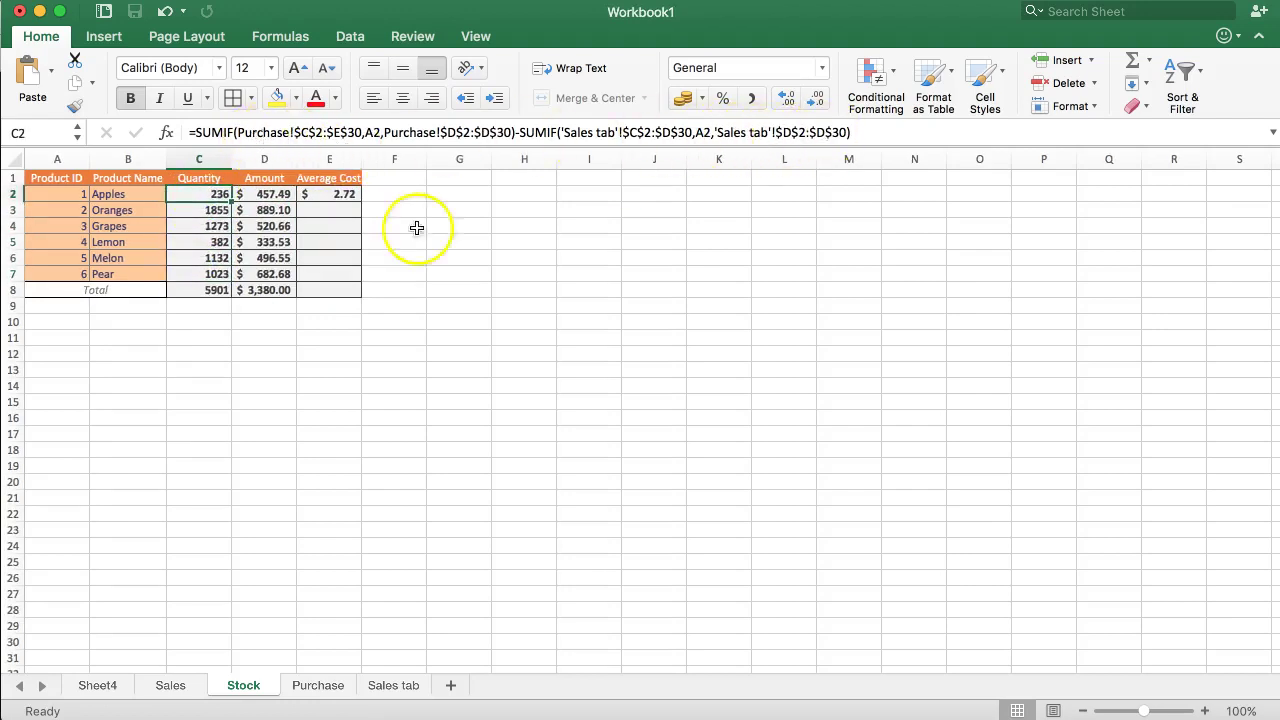
left_click_drag(231, 201, 228, 278)
left_click(205, 197)
key("Right")
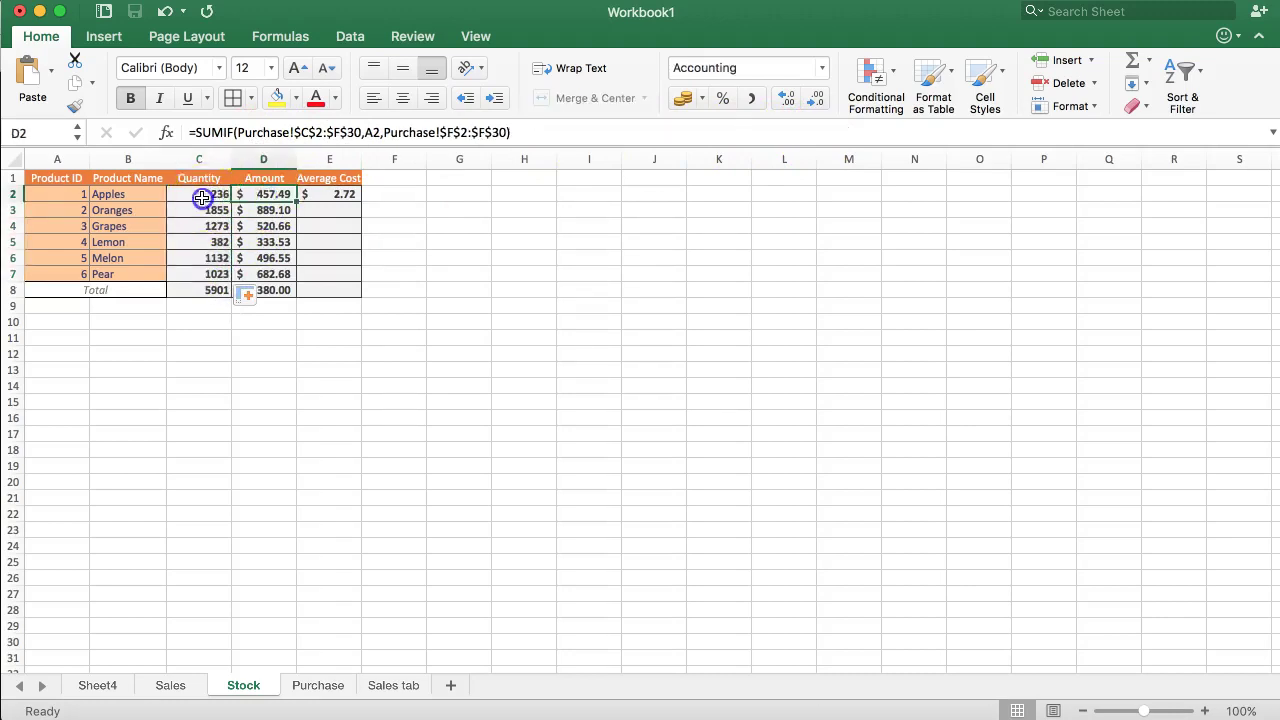
Wrap E2's SUMIF formula inside AVERAGE(...), changing the result to $ 1.72
key("Right")
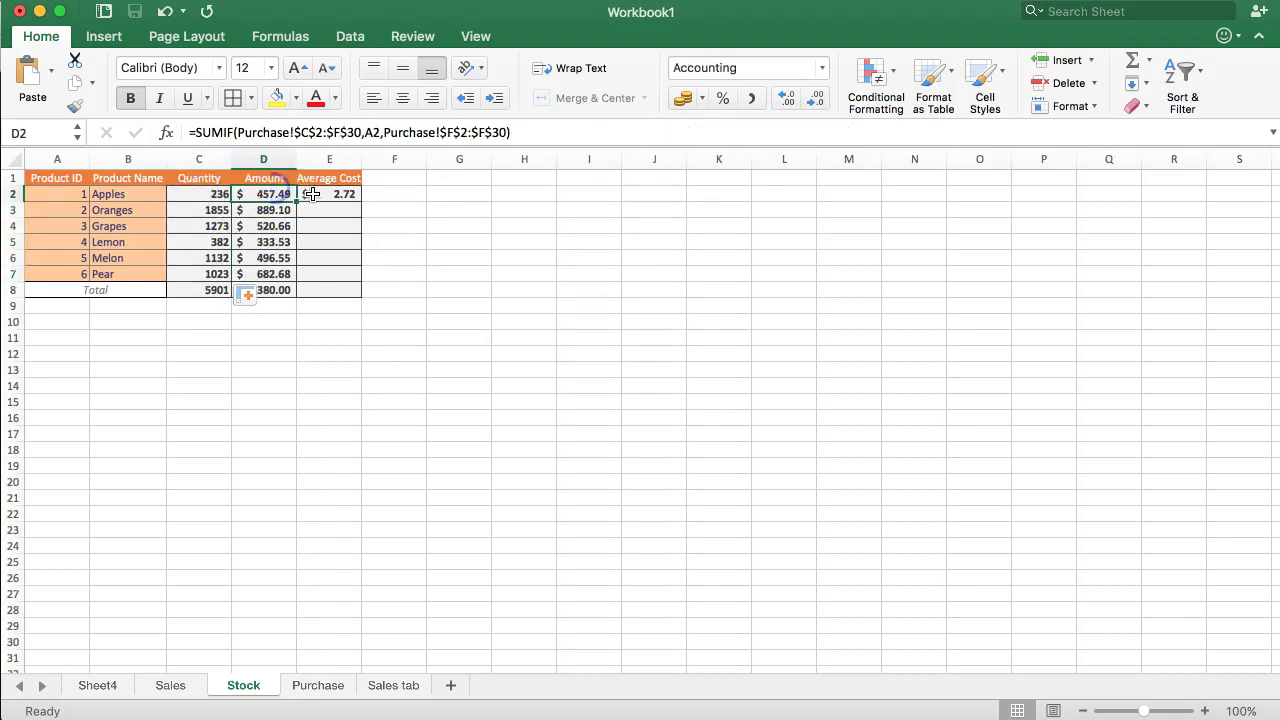
left_click(320, 194)
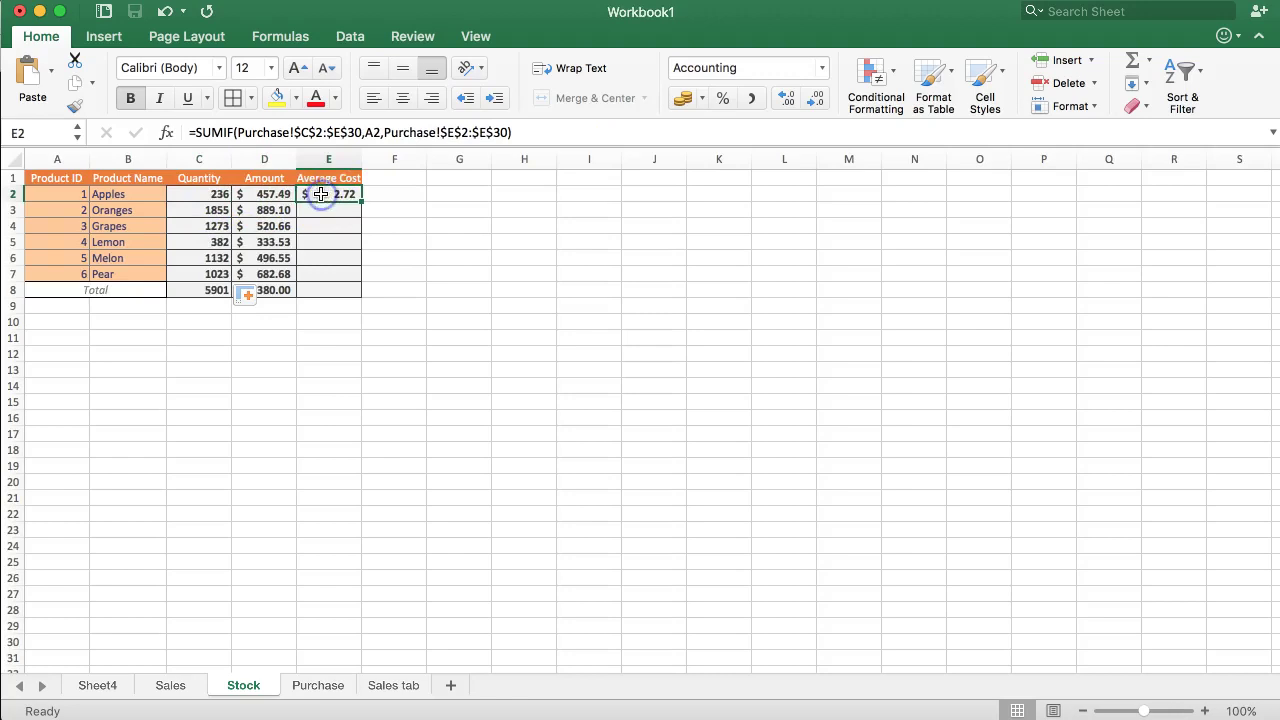
left_click(228, 194)
left_click(331, 196)
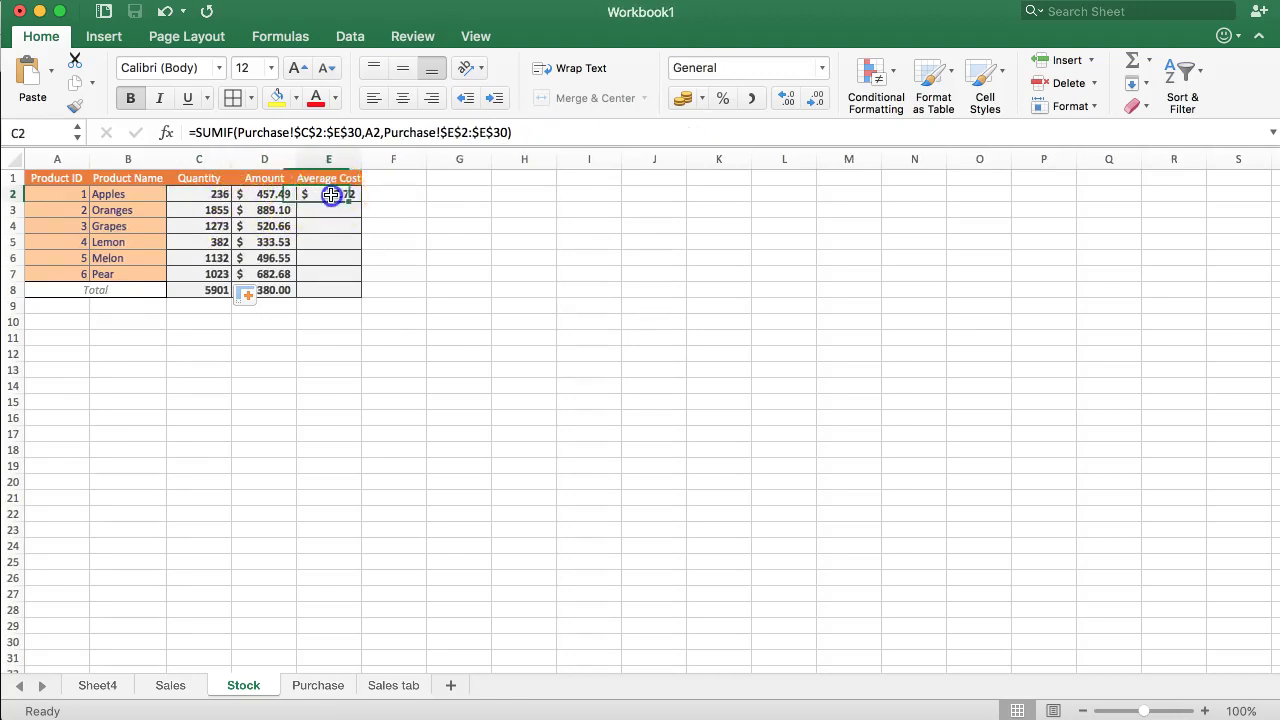
left_click(200, 132)
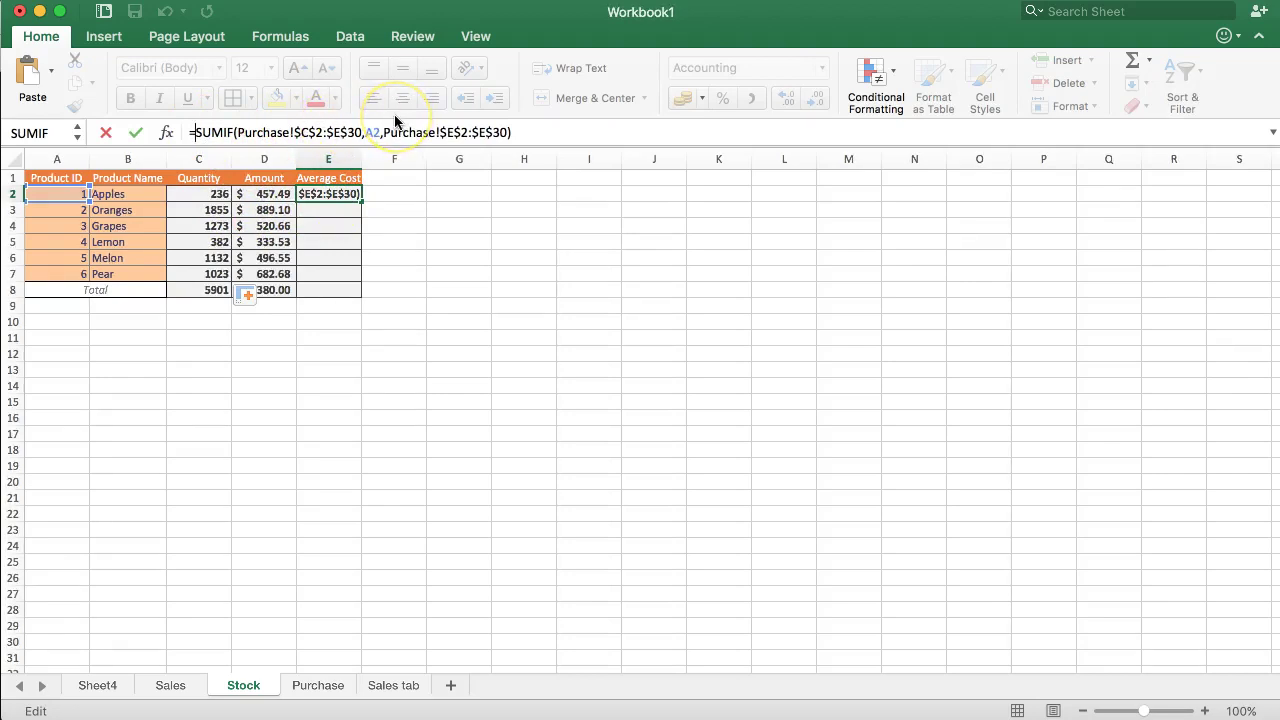
type("AVERAGS")
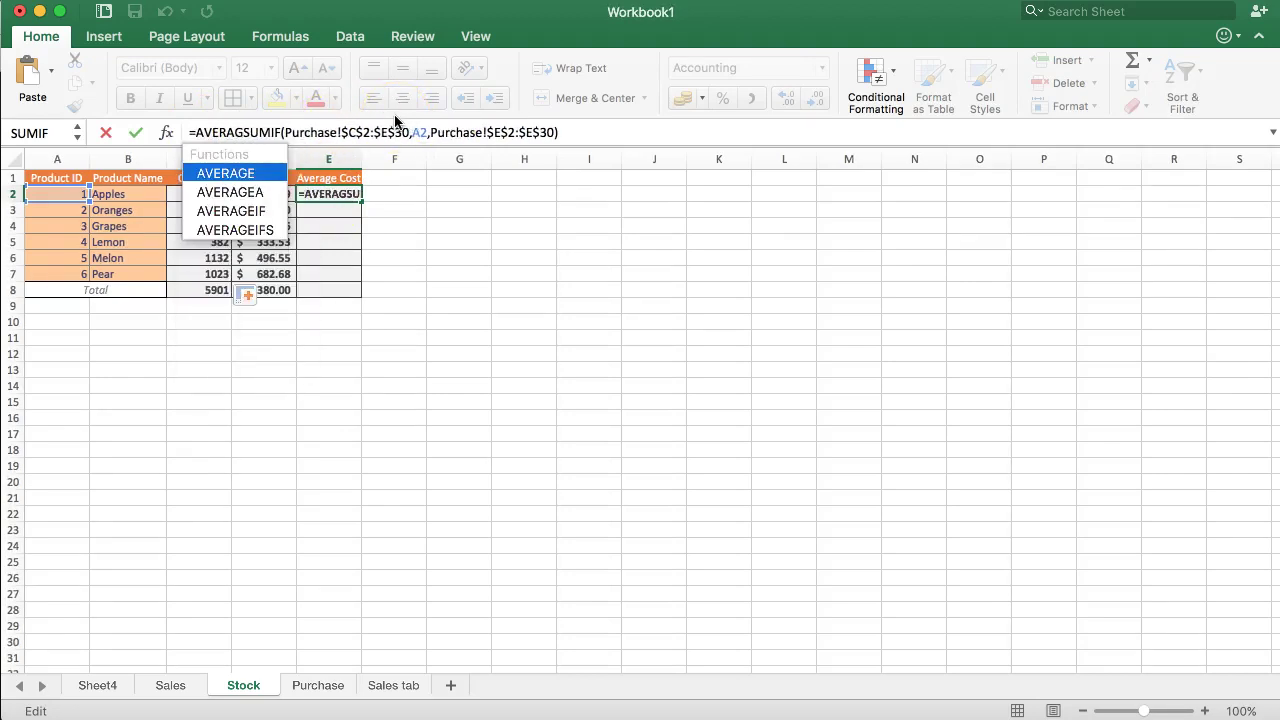
type("E(")
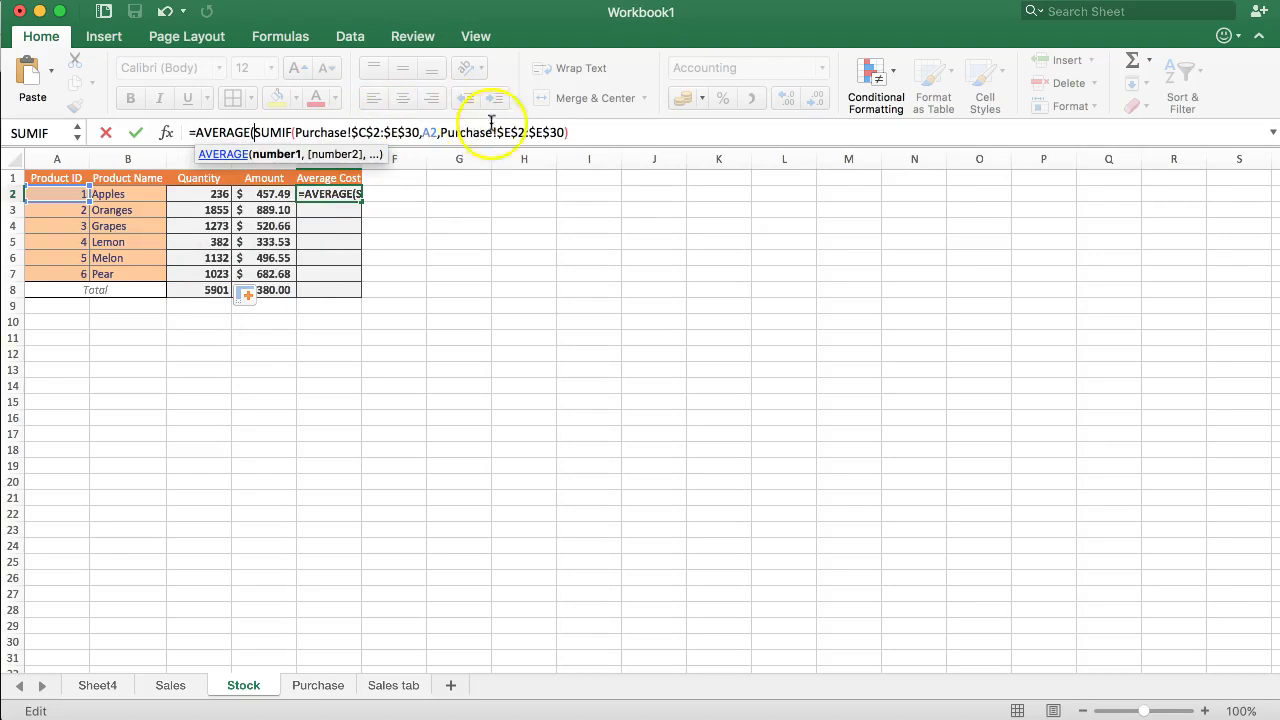
left_click(575, 133)
type(")")
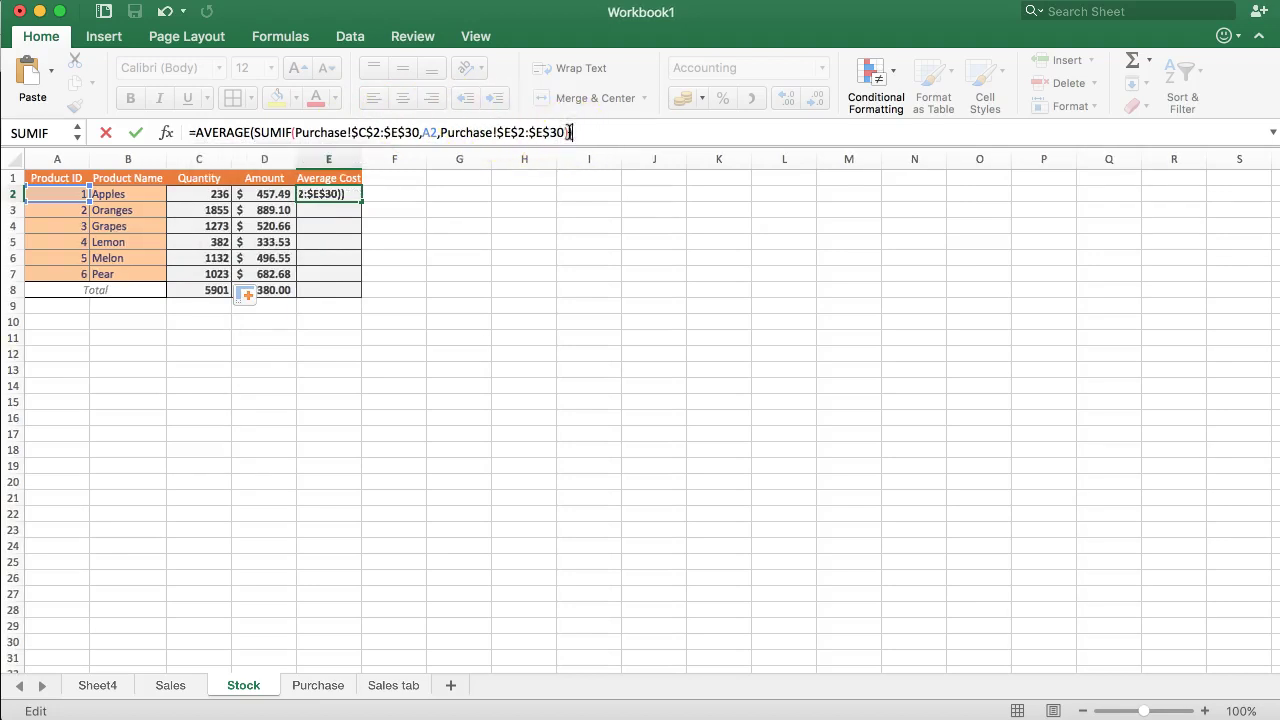
key("Return")
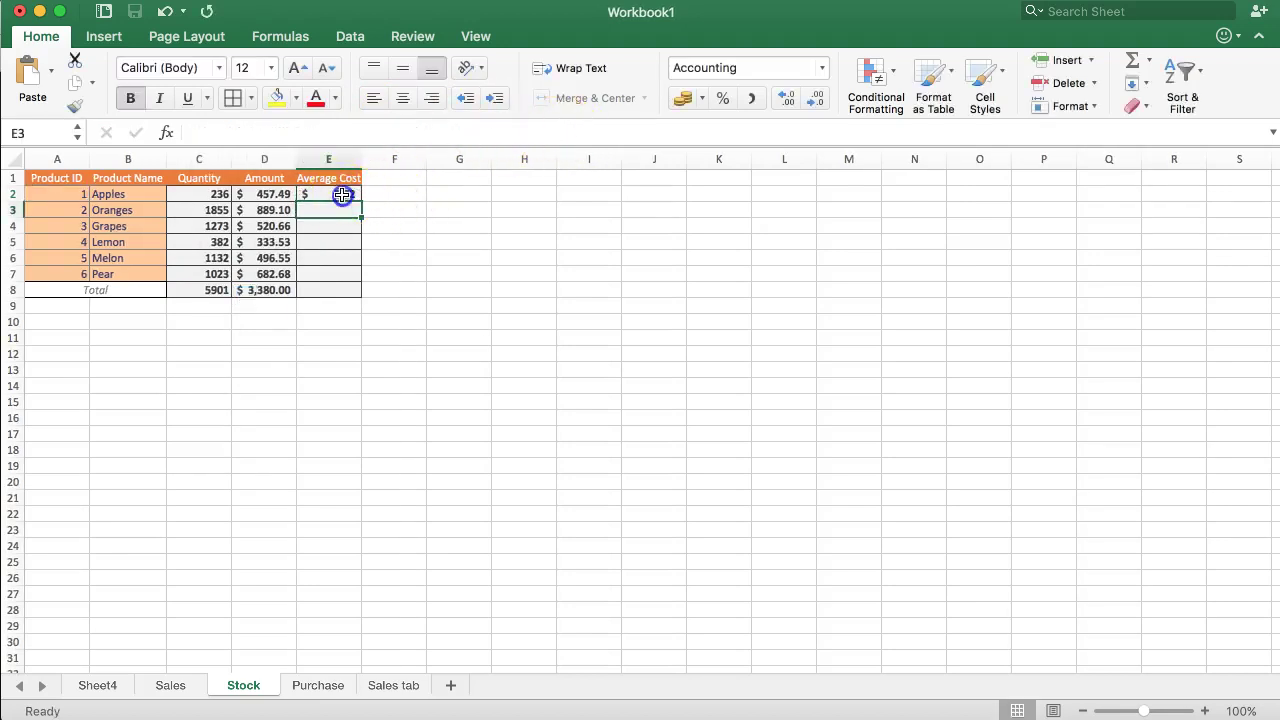
Remove the AVERAGE wrapper from E2 and append /COUNTIF() after the SUMIF
left_click(342, 195)
left_click(238, 133)
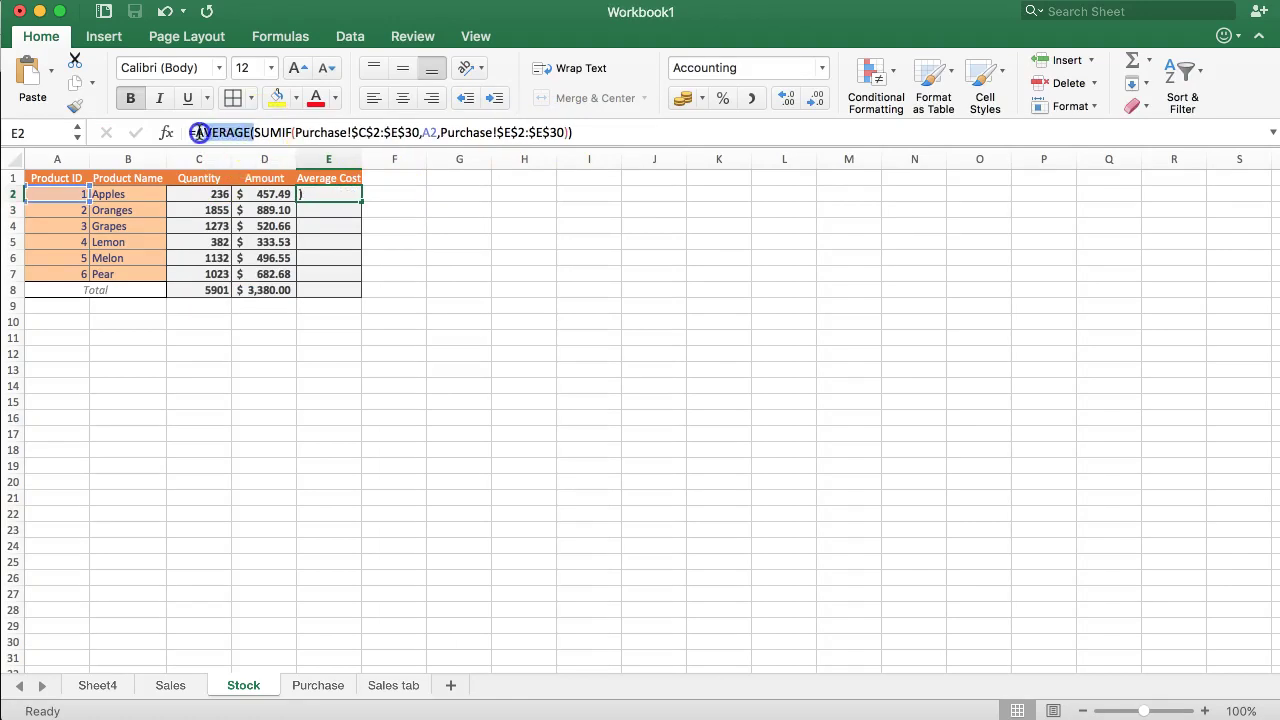
key("BackSpace")
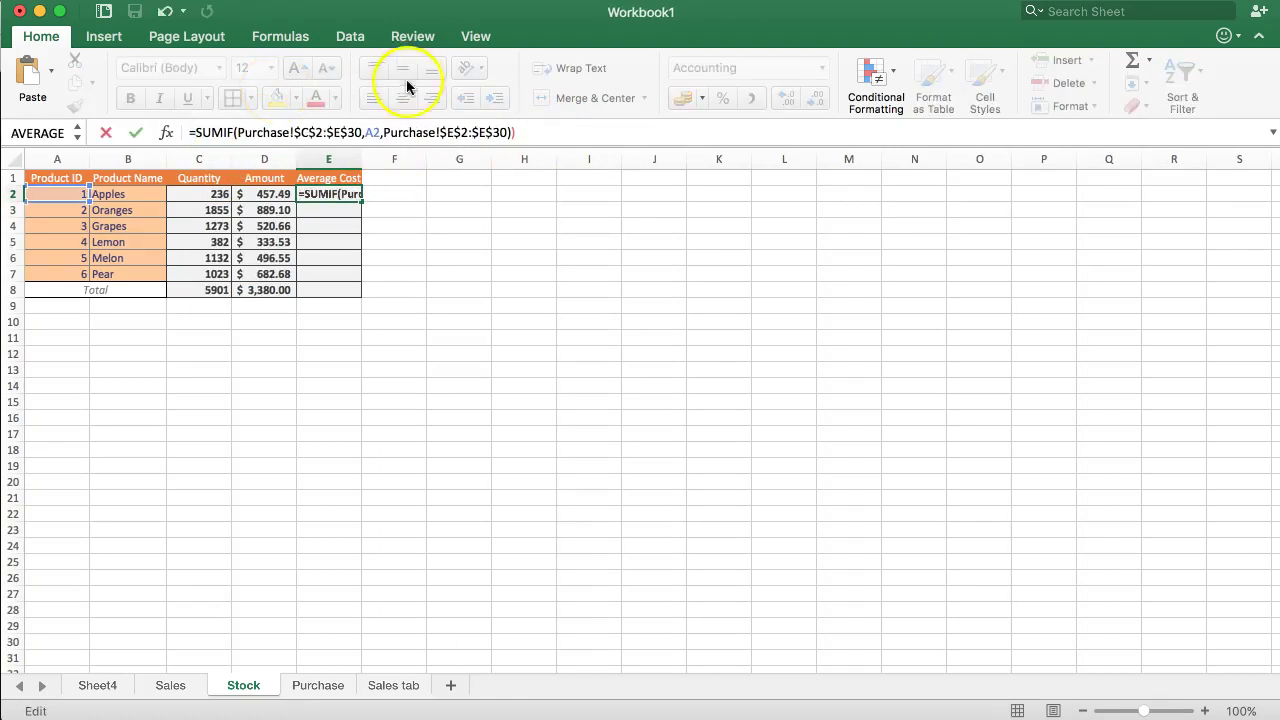
left_click(525, 133)
key("BackSpace")
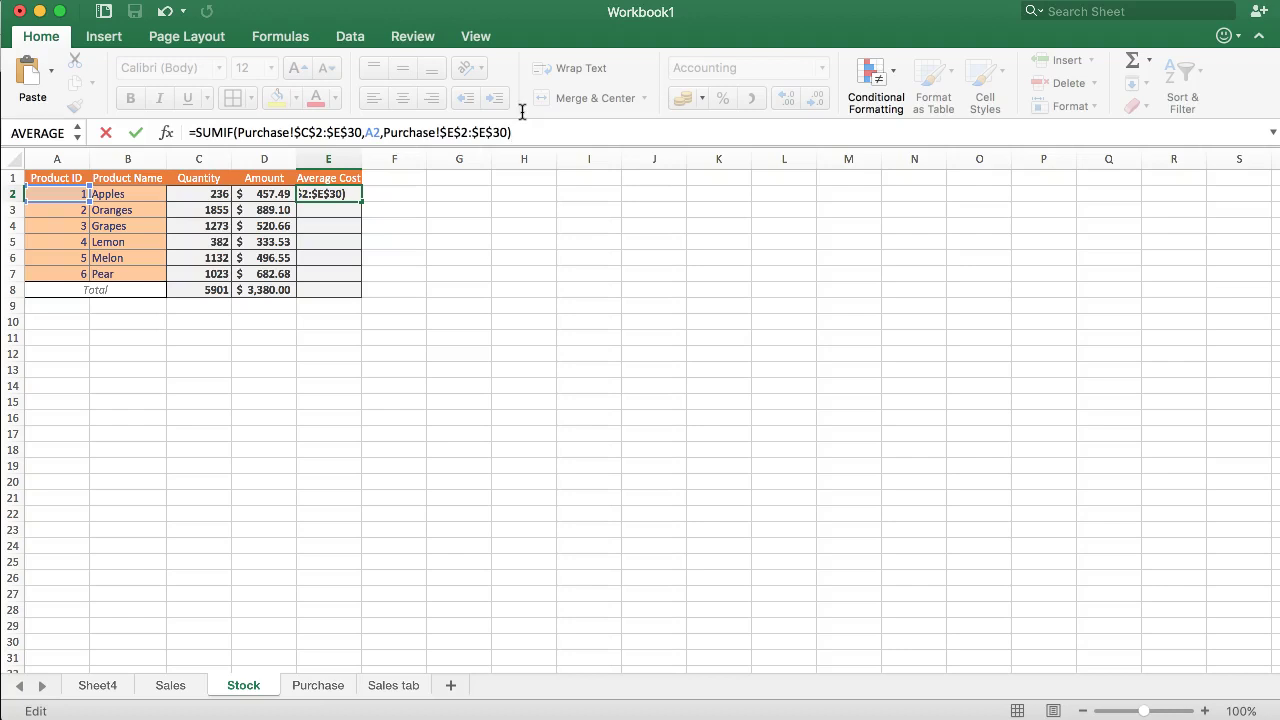
type("/COUNTIF")
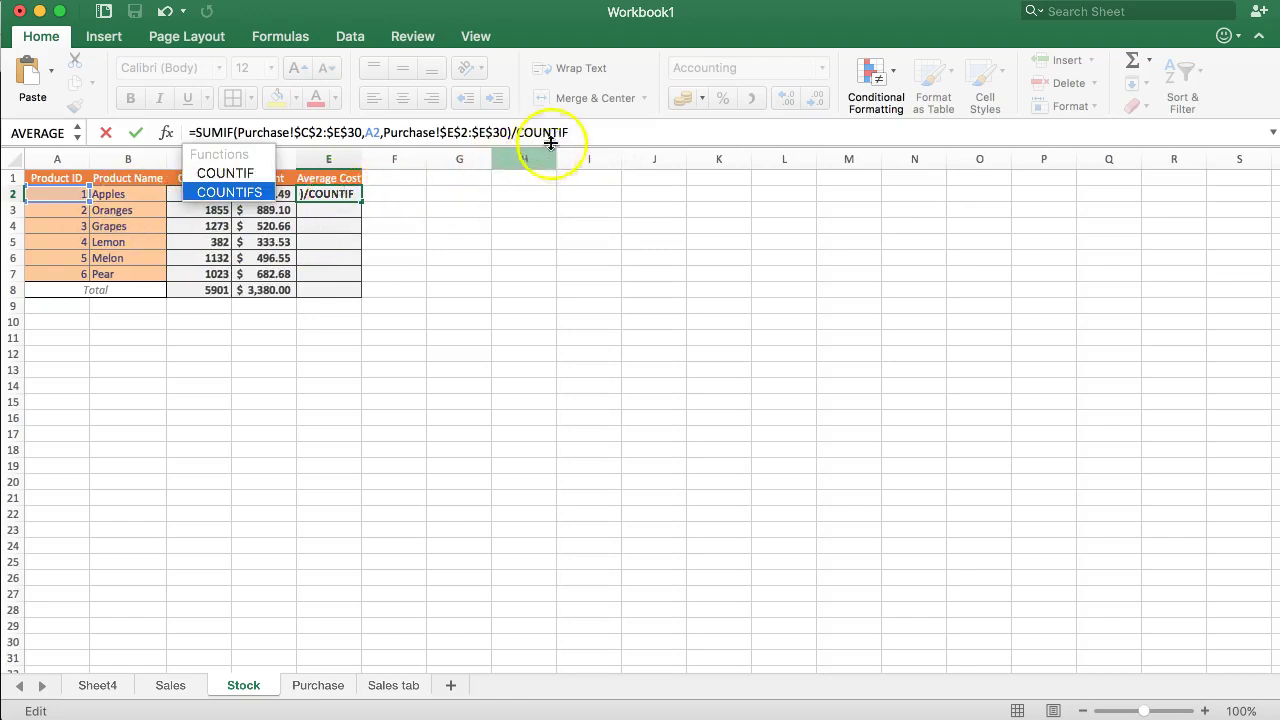
type("()")
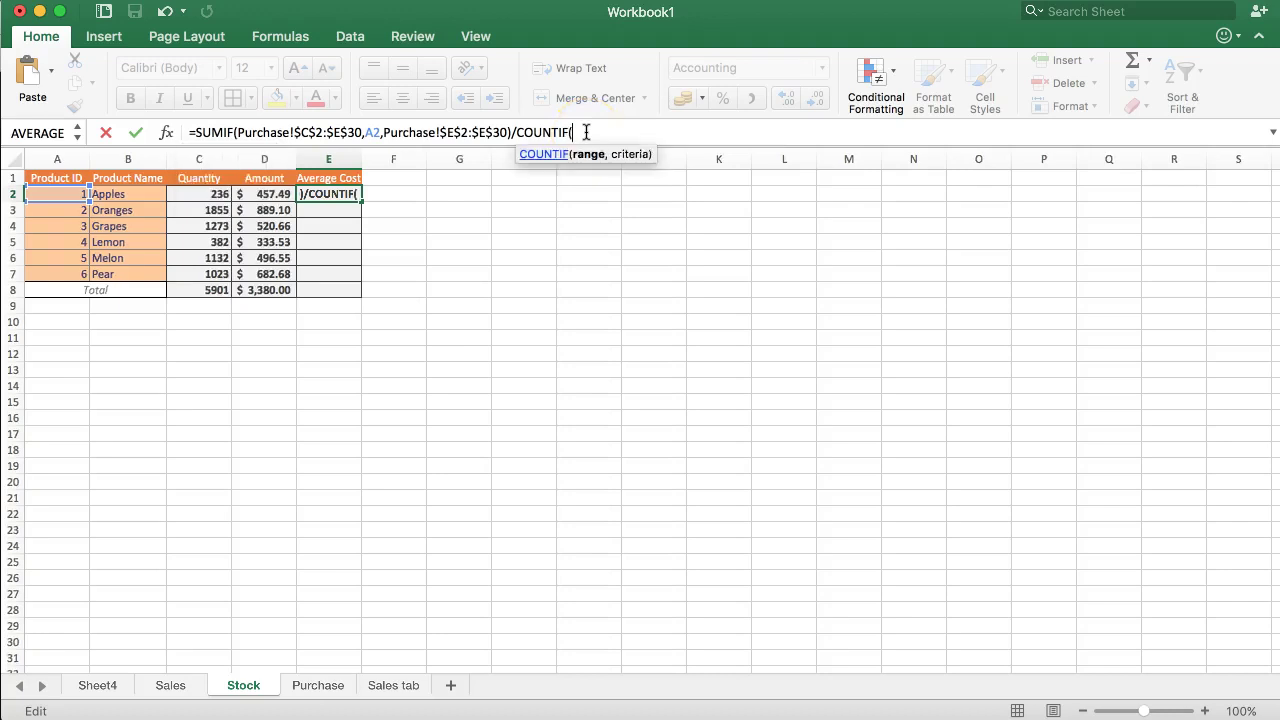
left_click(572, 133)
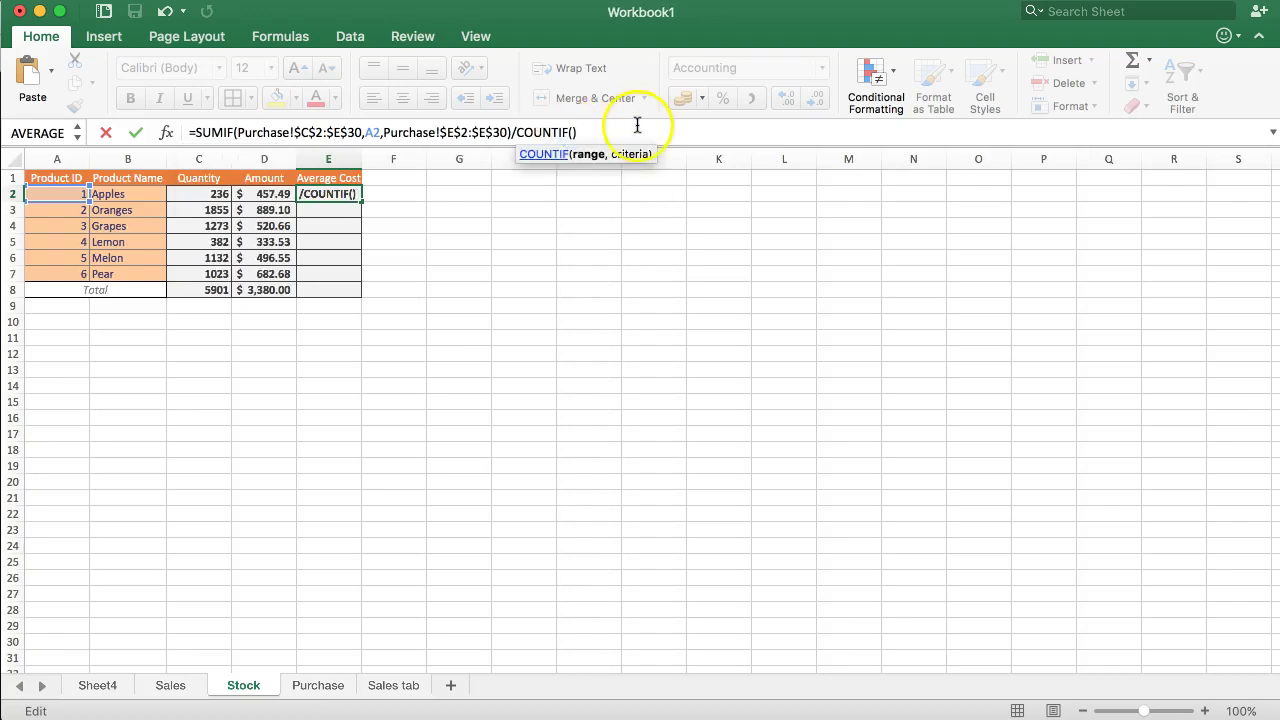
Fill COUNTIF with range Purchase!C2:C30 and criteria A2, making Apples average cost $ 0.54
left_click(167, 134)
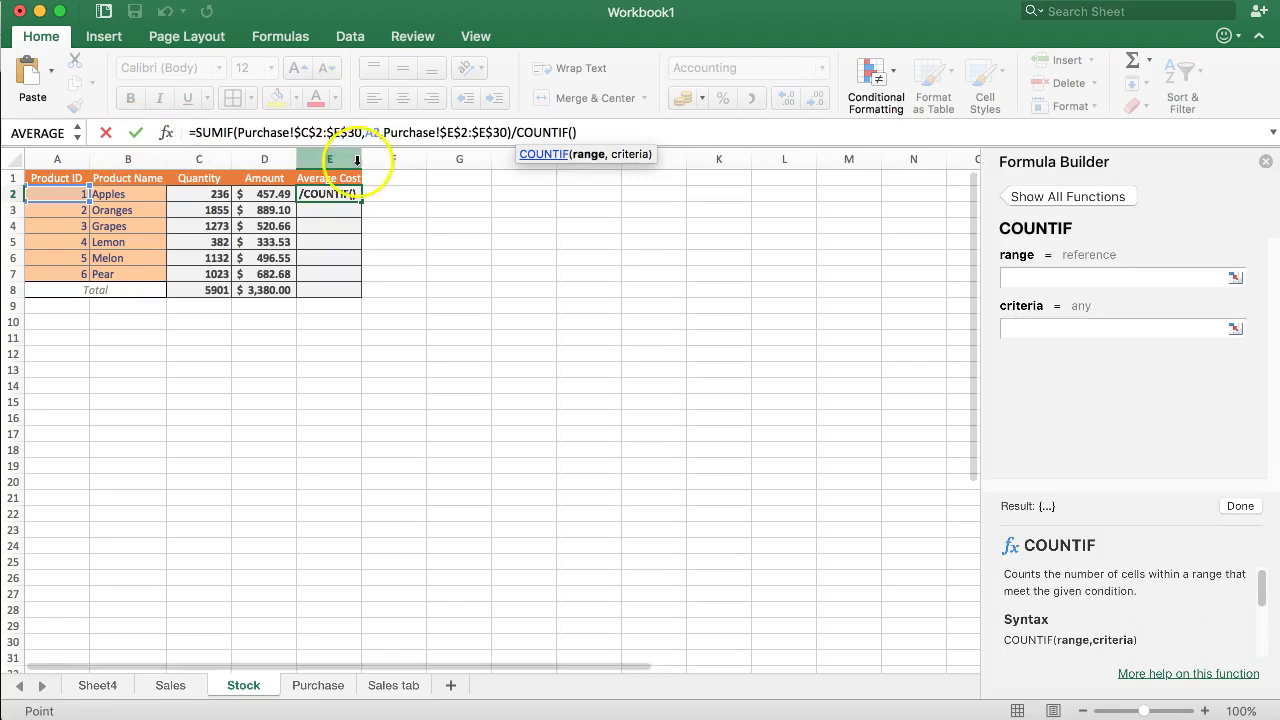
left_click(1066, 281)
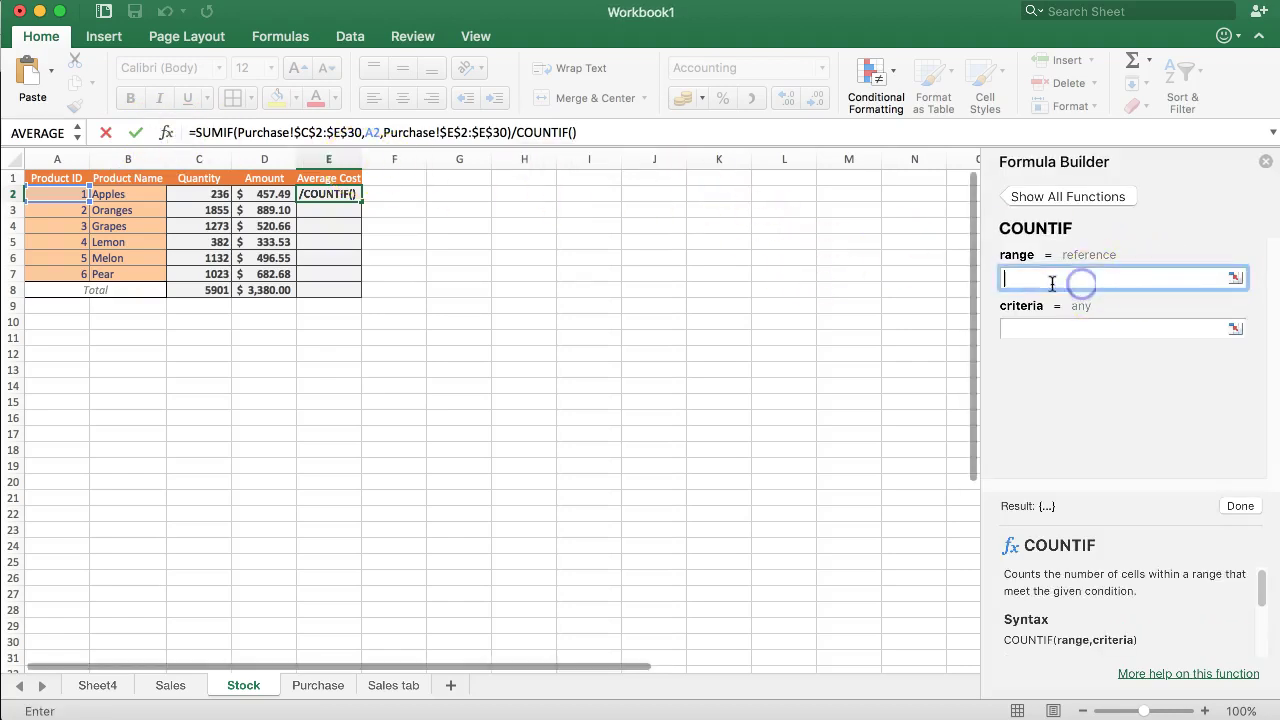
left_click(1064, 329)
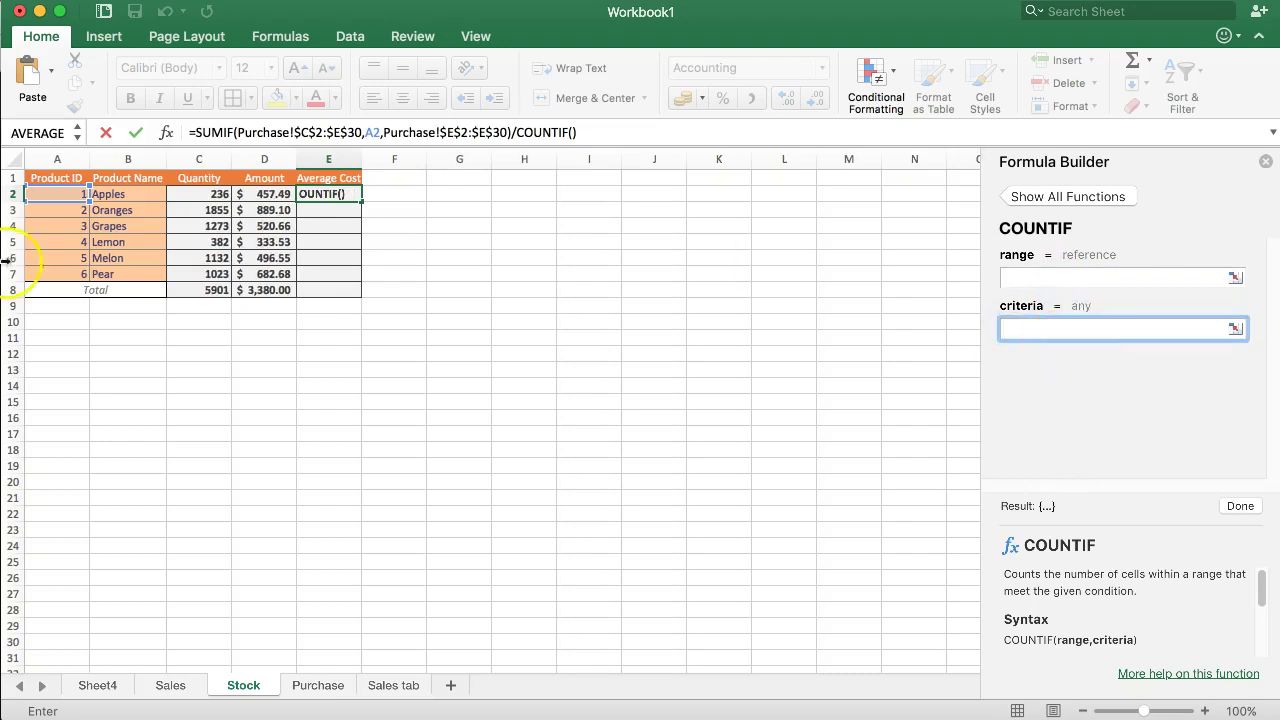
left_click(46, 195)
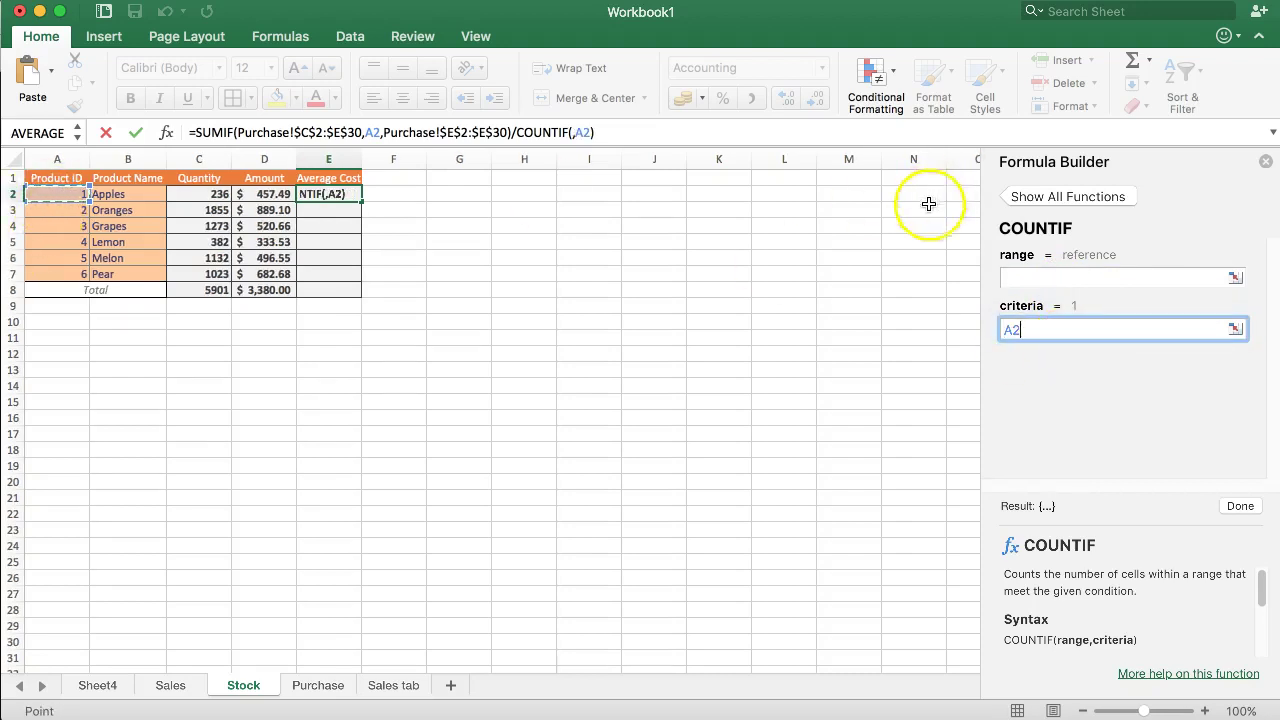
left_click(1037, 277)
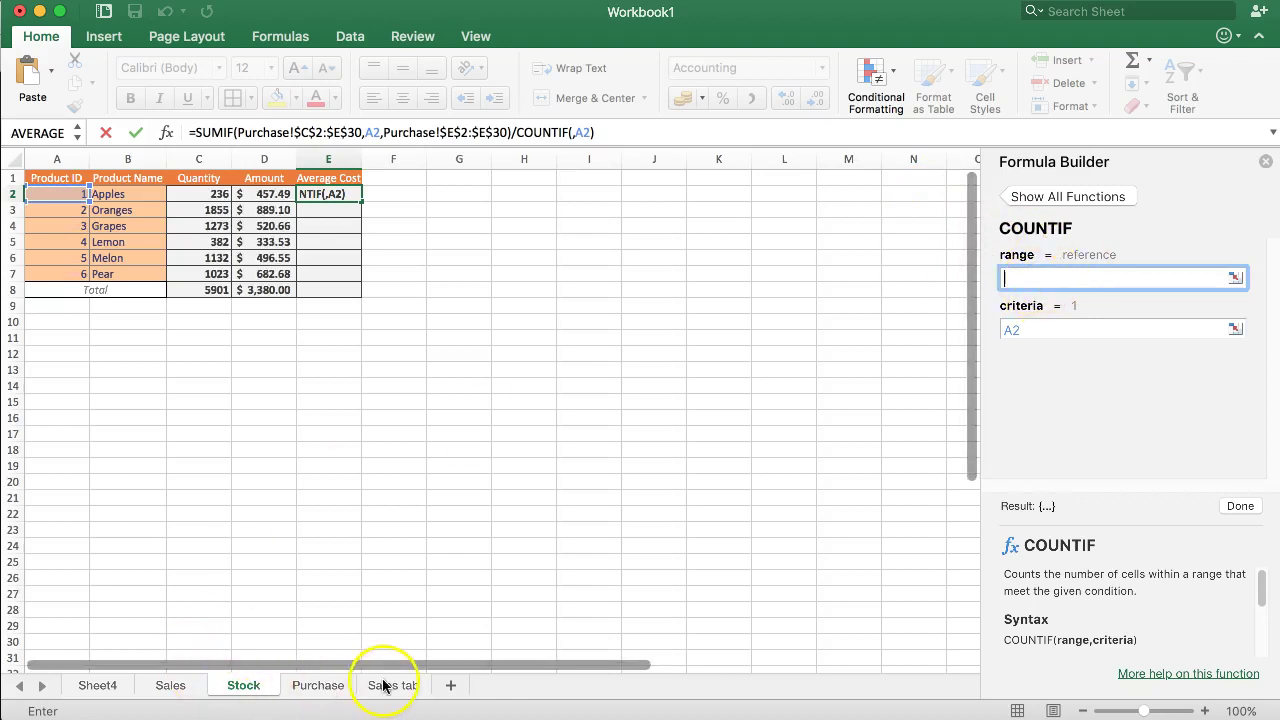
left_click(318, 686)
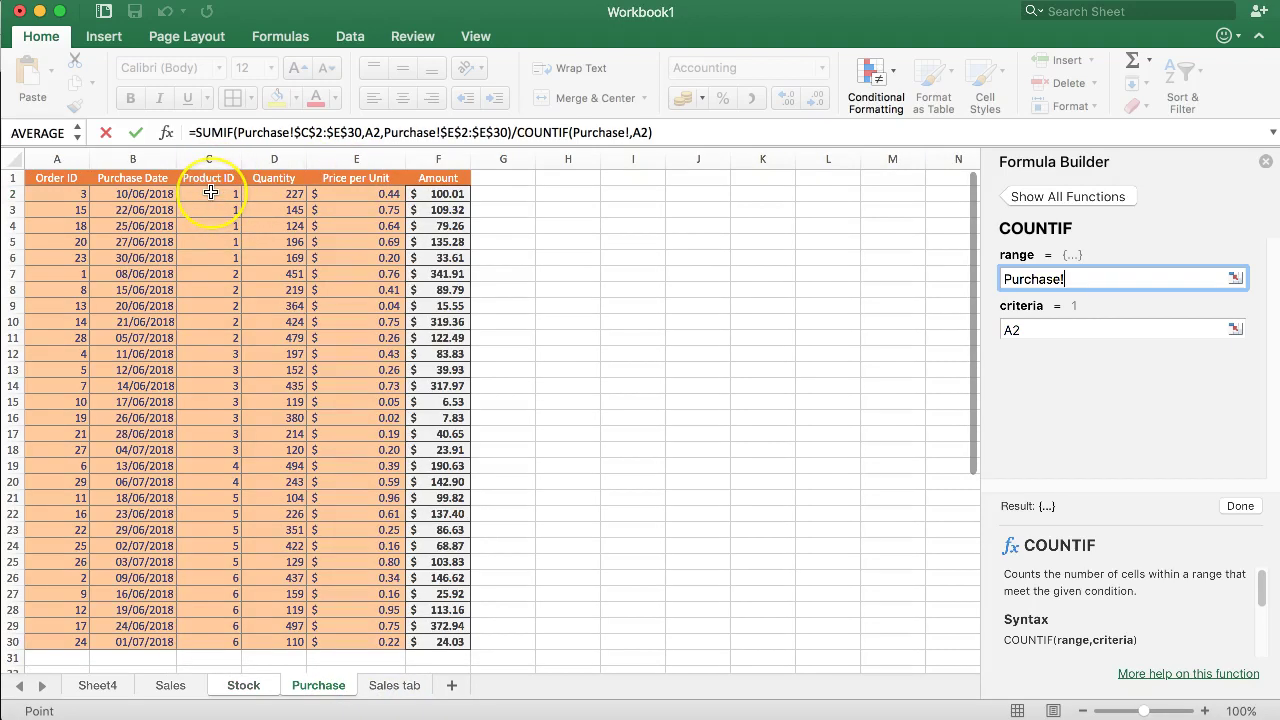
left_click_drag(211, 193, 223, 642)
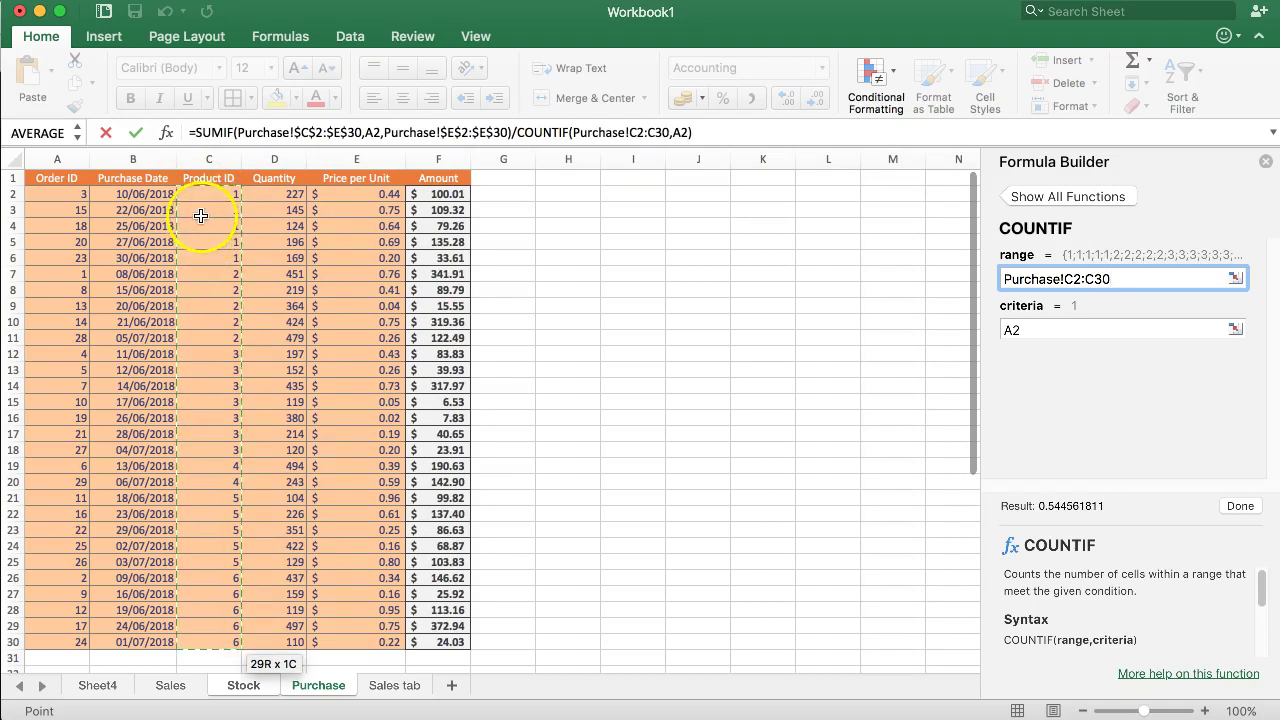
left_click(1240, 505)
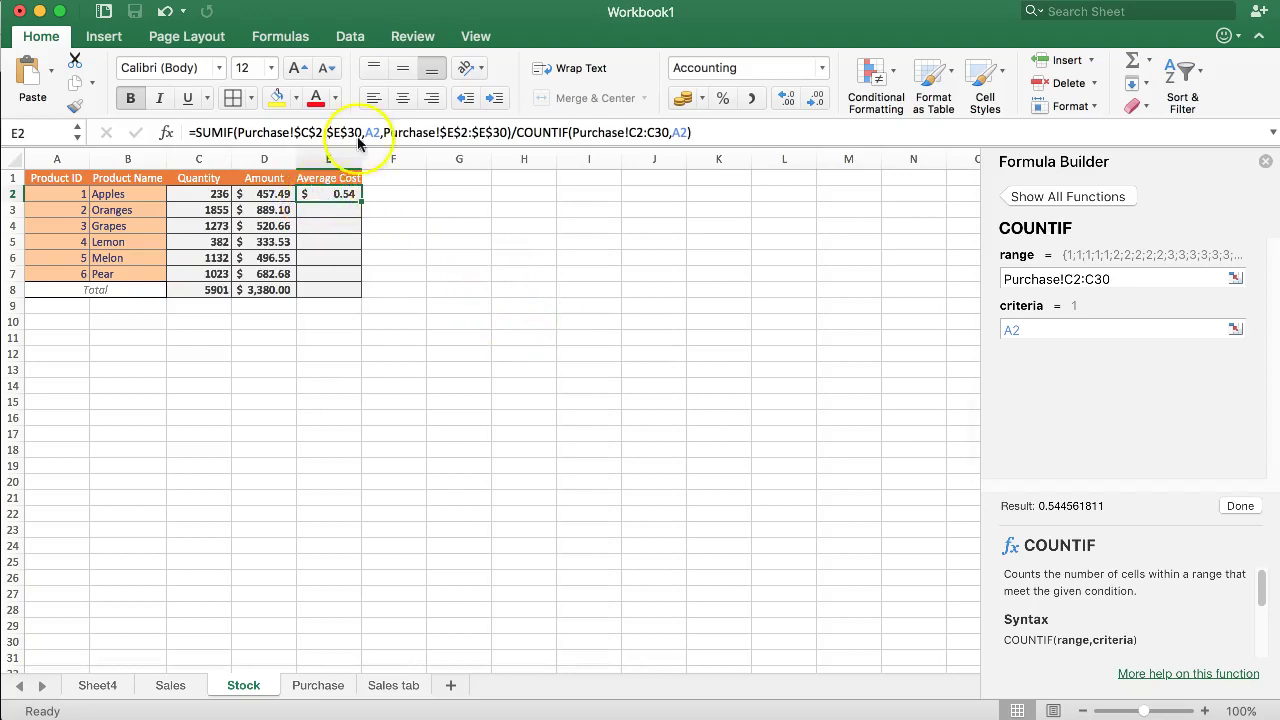
Add $ signs to the C2, C30 and E2 Purchase references in E2's average-cost formula
left_click(642, 132)
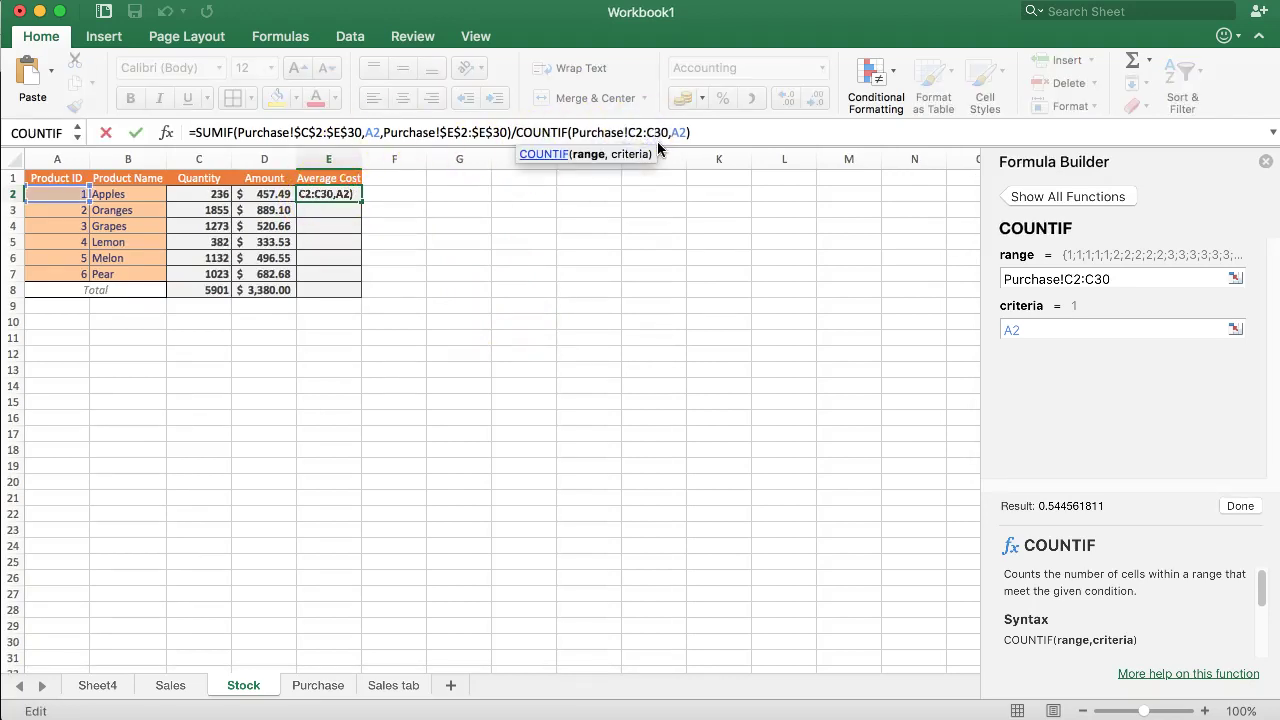
key("super+t")
key("super+t")
left_click(450, 132)
key("super+t")
left_click(452, 132)
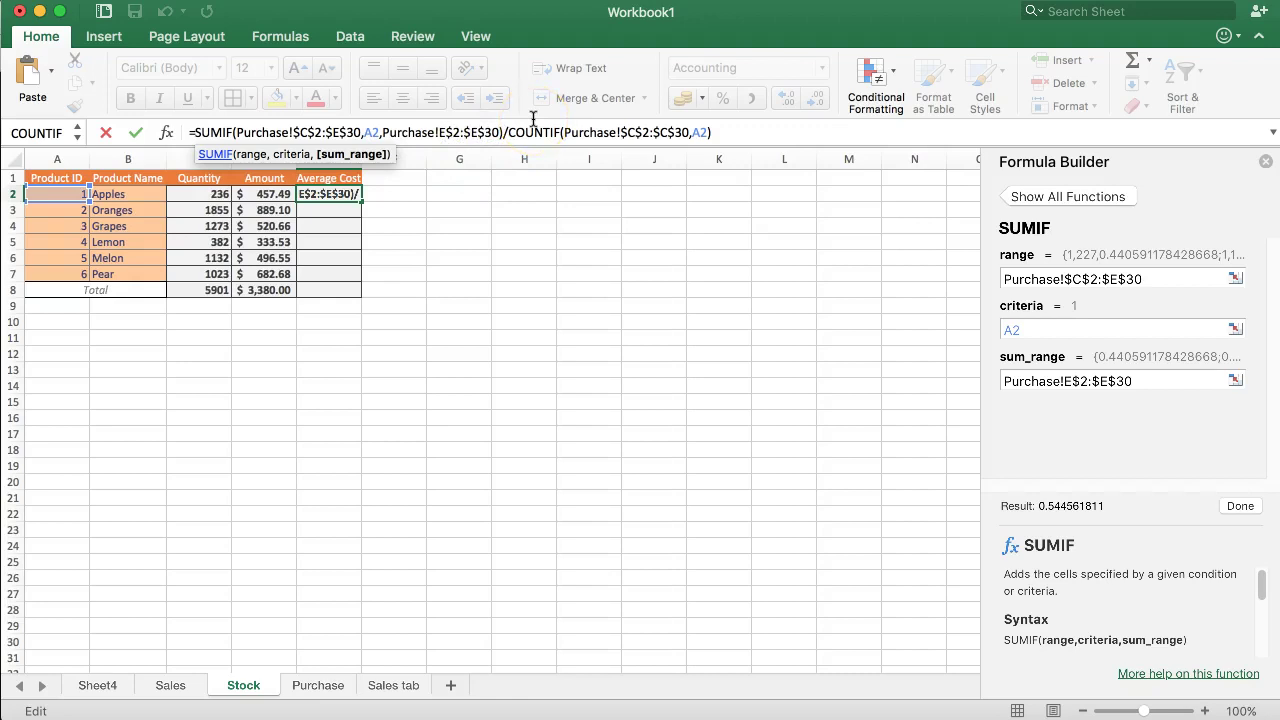
type("$")
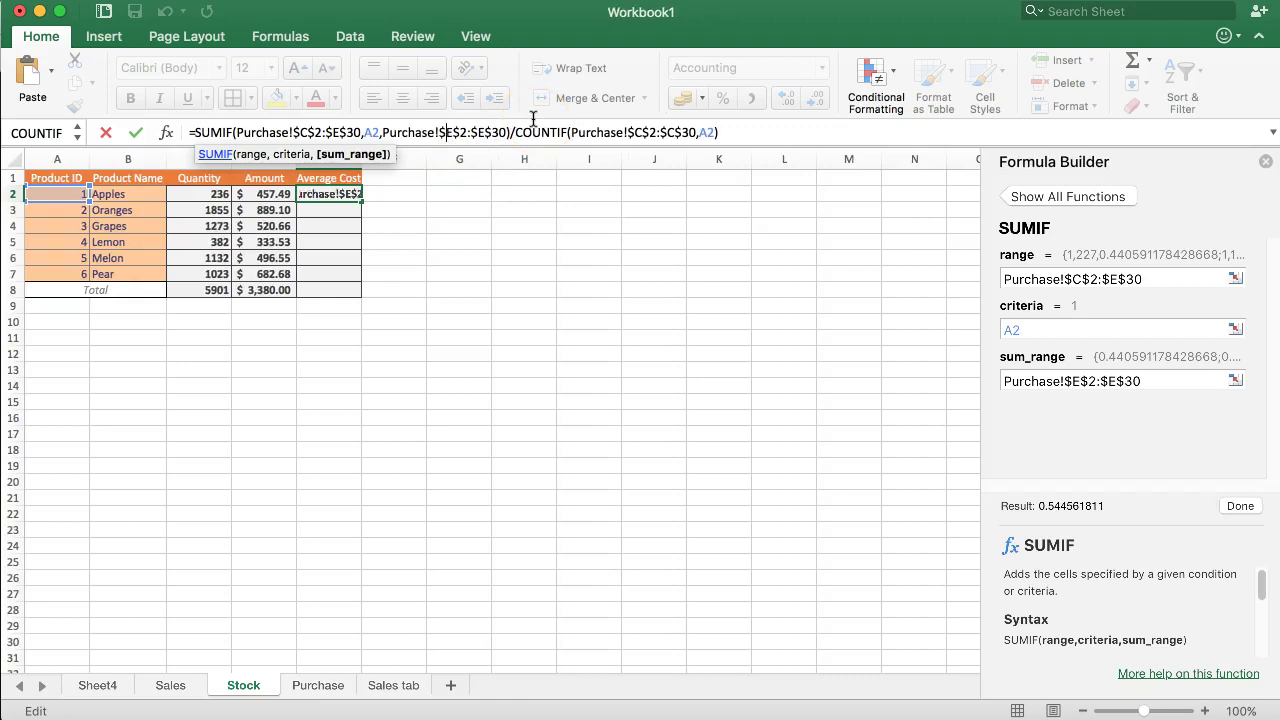
left_click(660, 134)
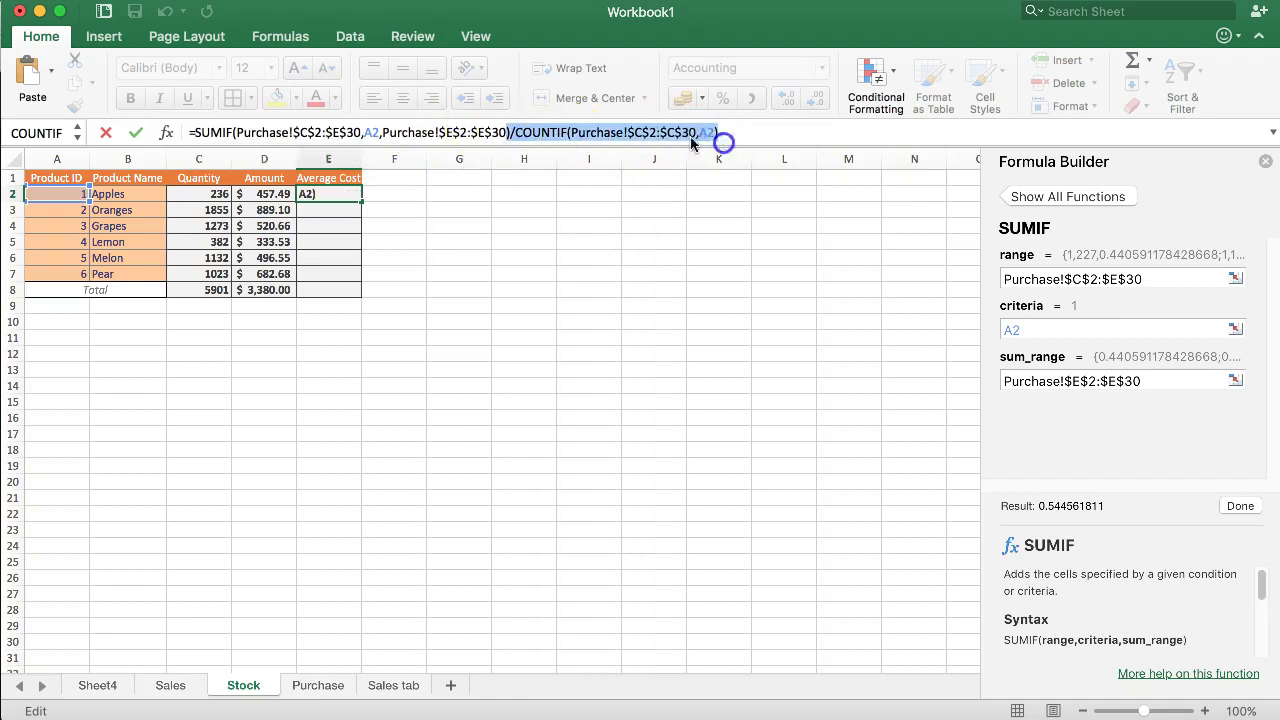
left_click(735, 132)
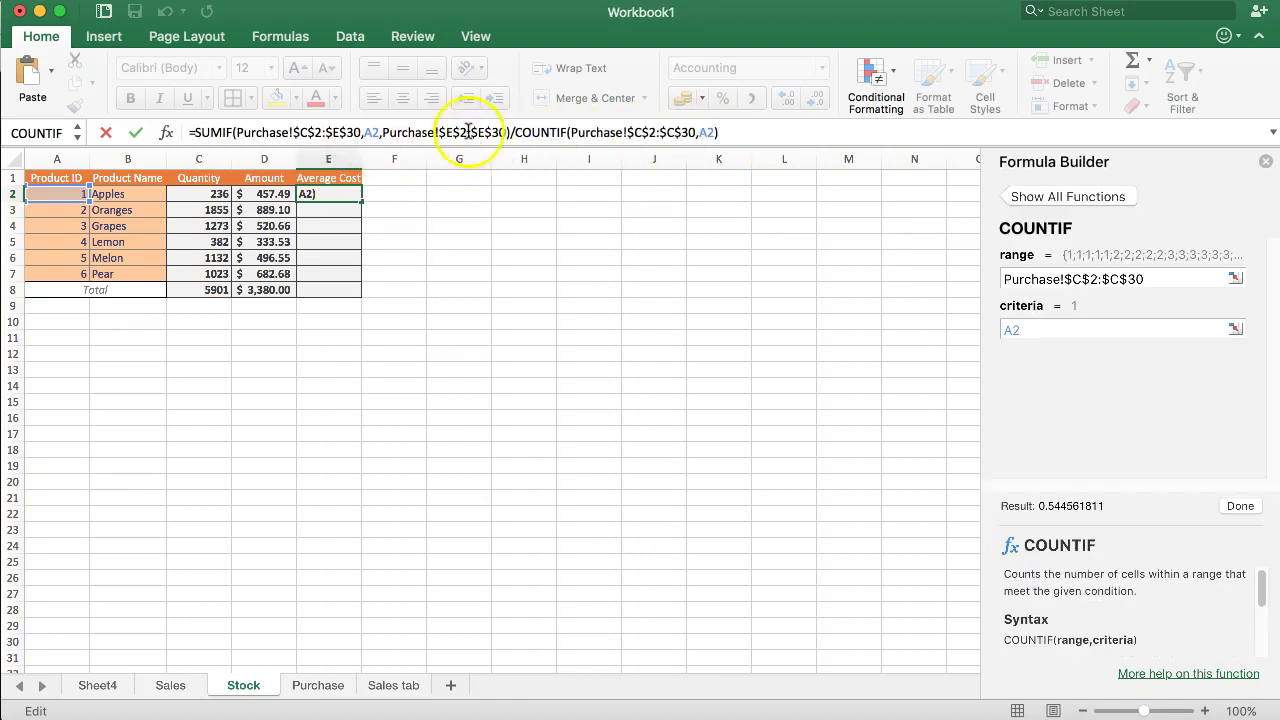
left_click(726, 139)
Fill the average-cost formula from E2 down to E7, giving Oranges $0.44 through Pear $0.48
key("Return")
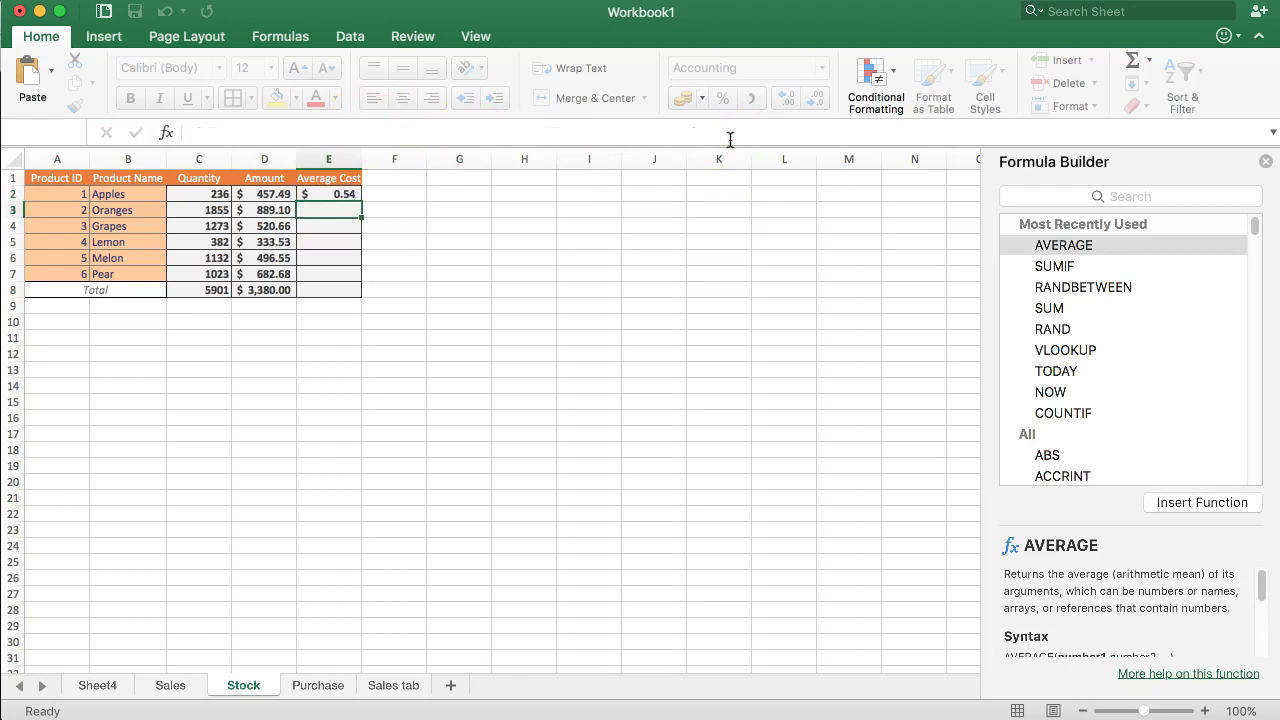
left_click(345, 195)
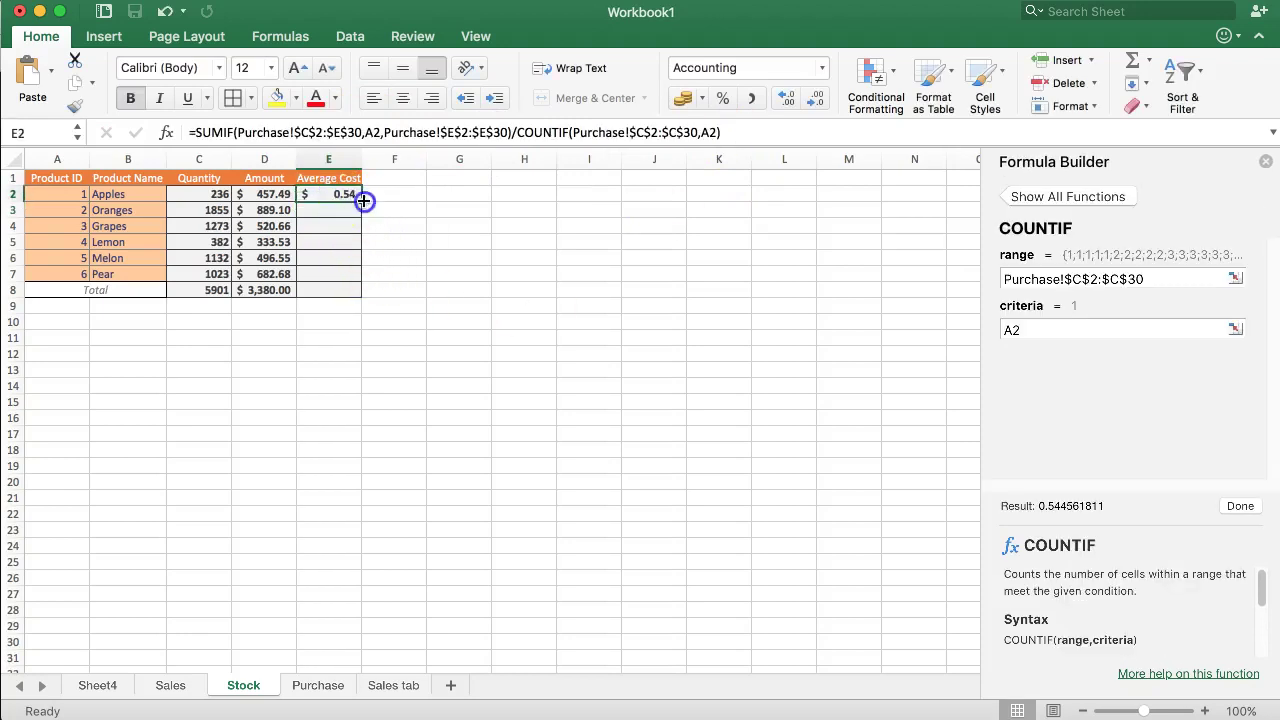
left_click_drag(363, 201, 358, 280)
left_click(1263, 161)
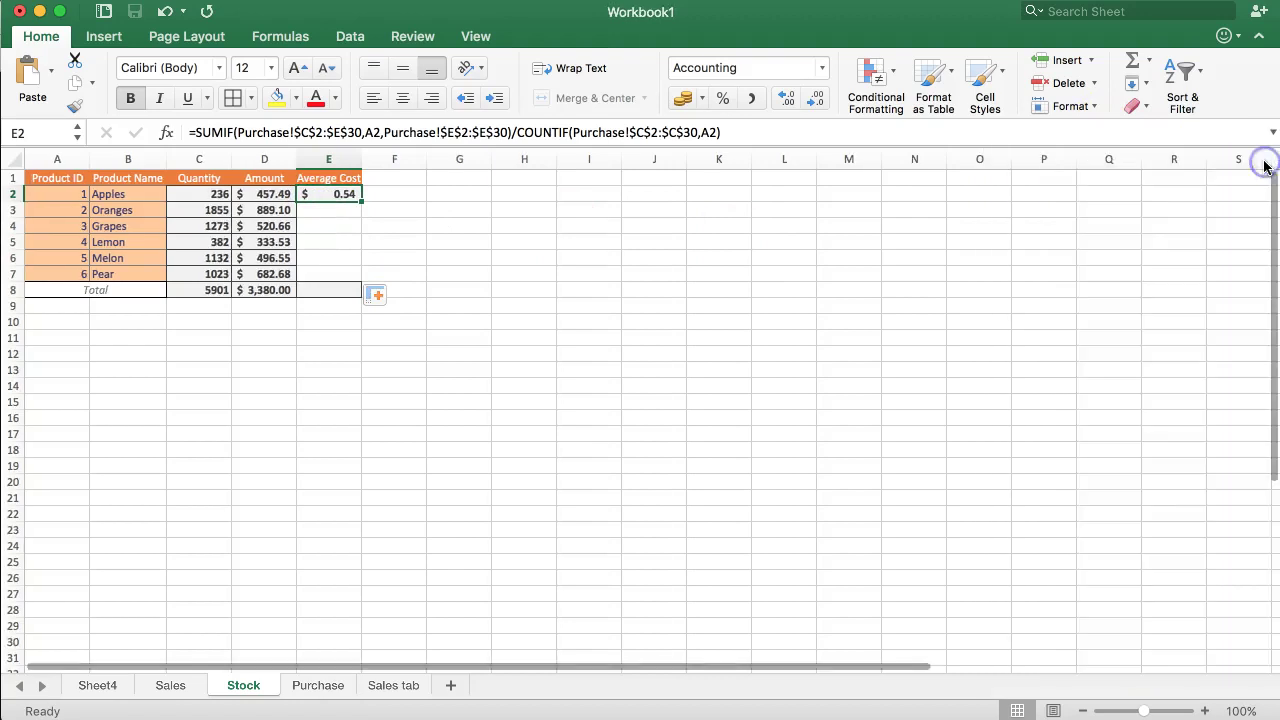
left_click(472, 208)
left_click(352, 196)
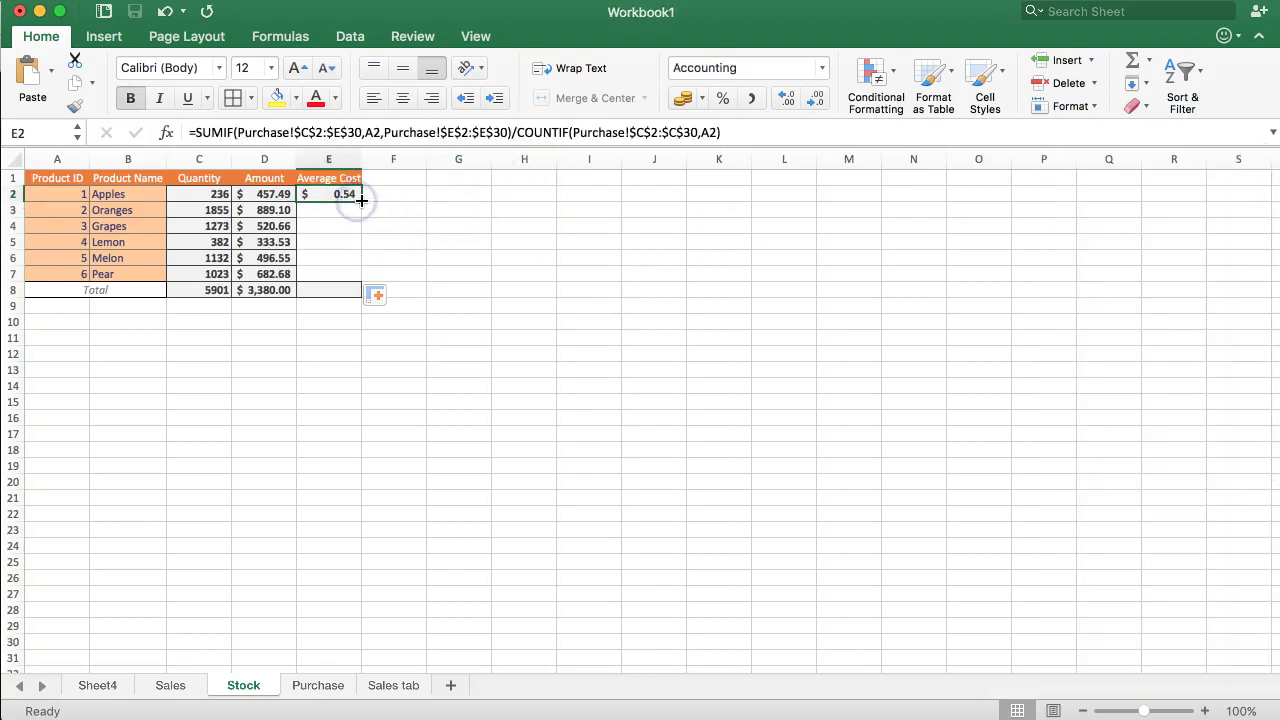
left_click_drag(362, 201, 349, 271)
left_click(588, 401)
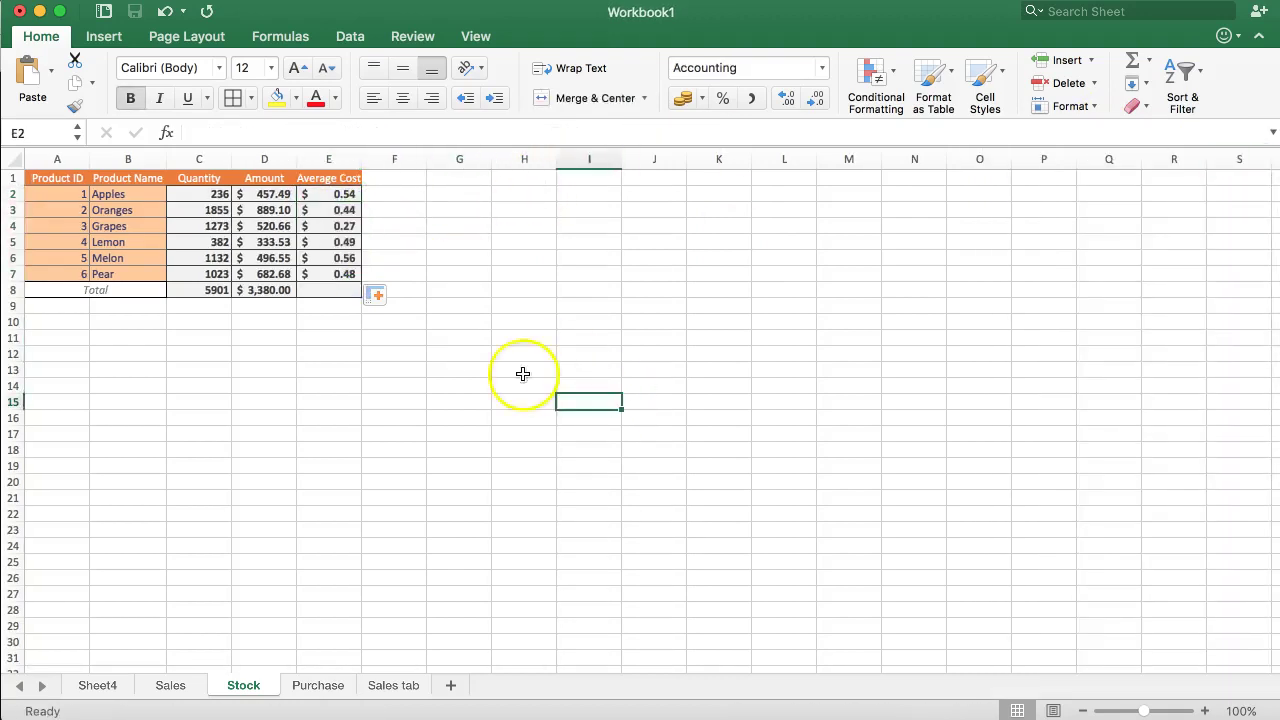
left_click(378, 297)
left_click(428, 262)
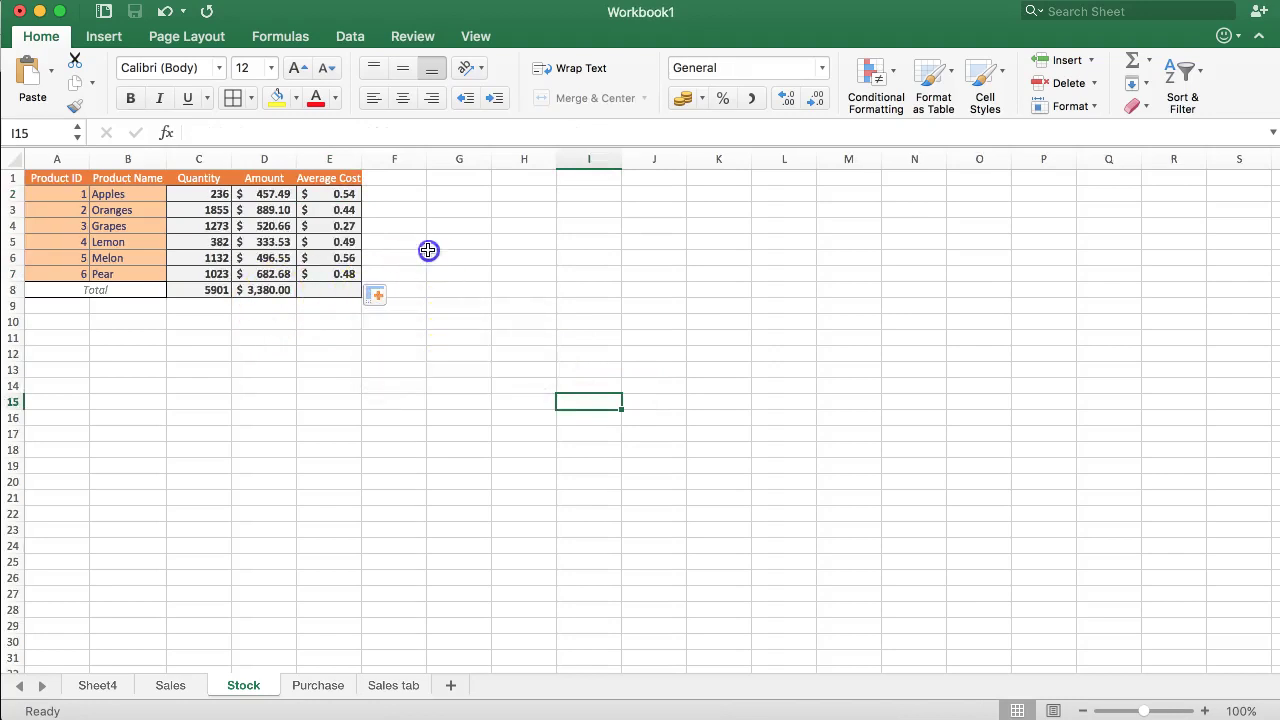
Review the Amount formulas in D2 and D5 and the Amount column's sum
left_click(282, 240)
left_click(333, 194)
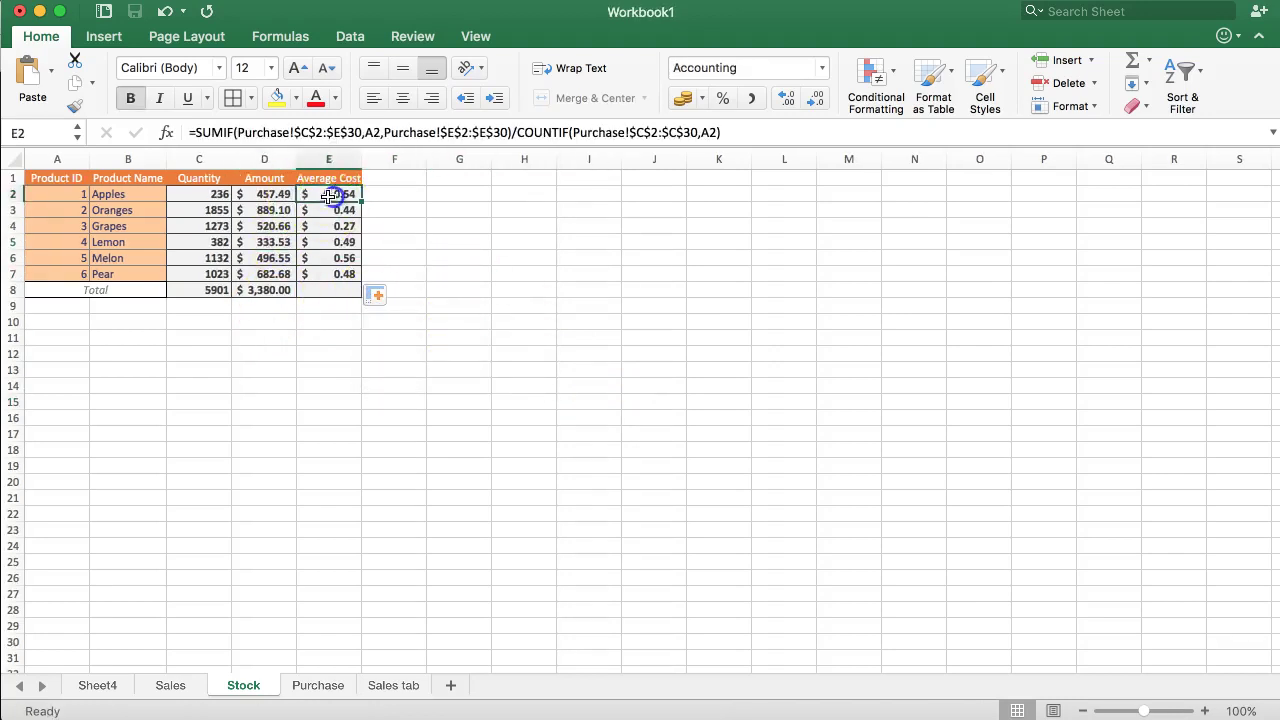
left_click_drag(262, 193, 264, 276)
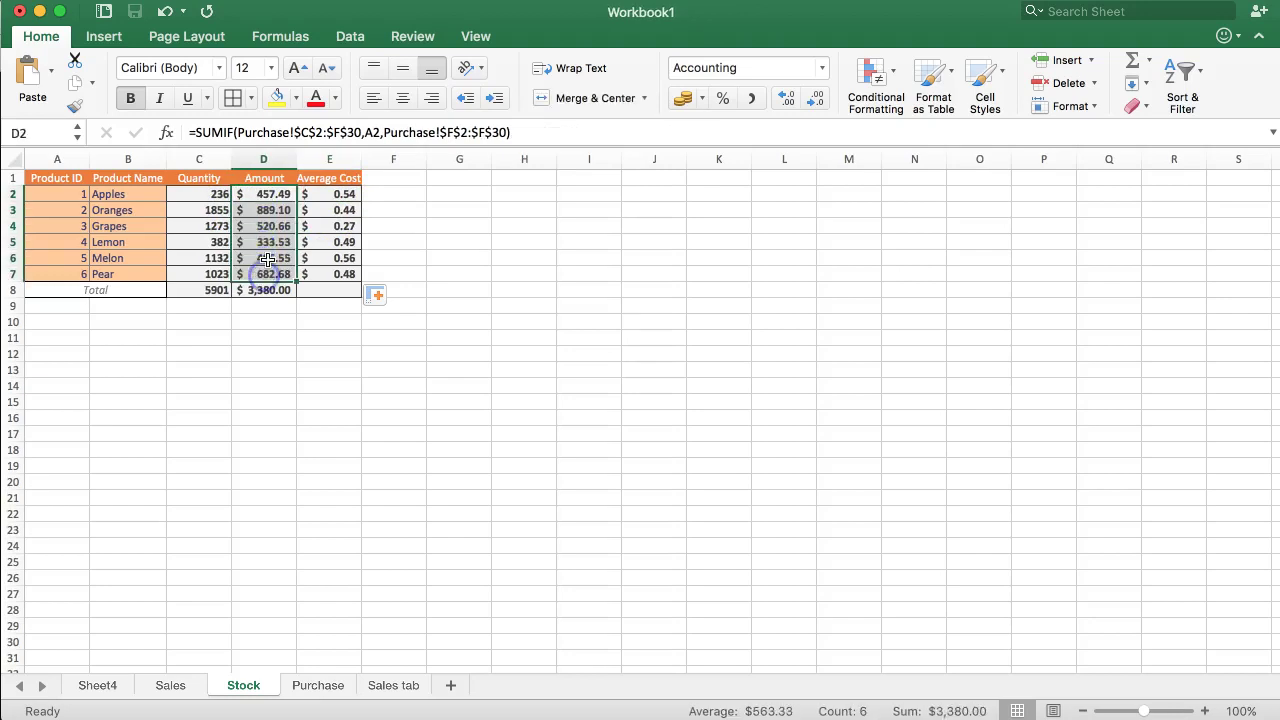
left_click(342, 193)
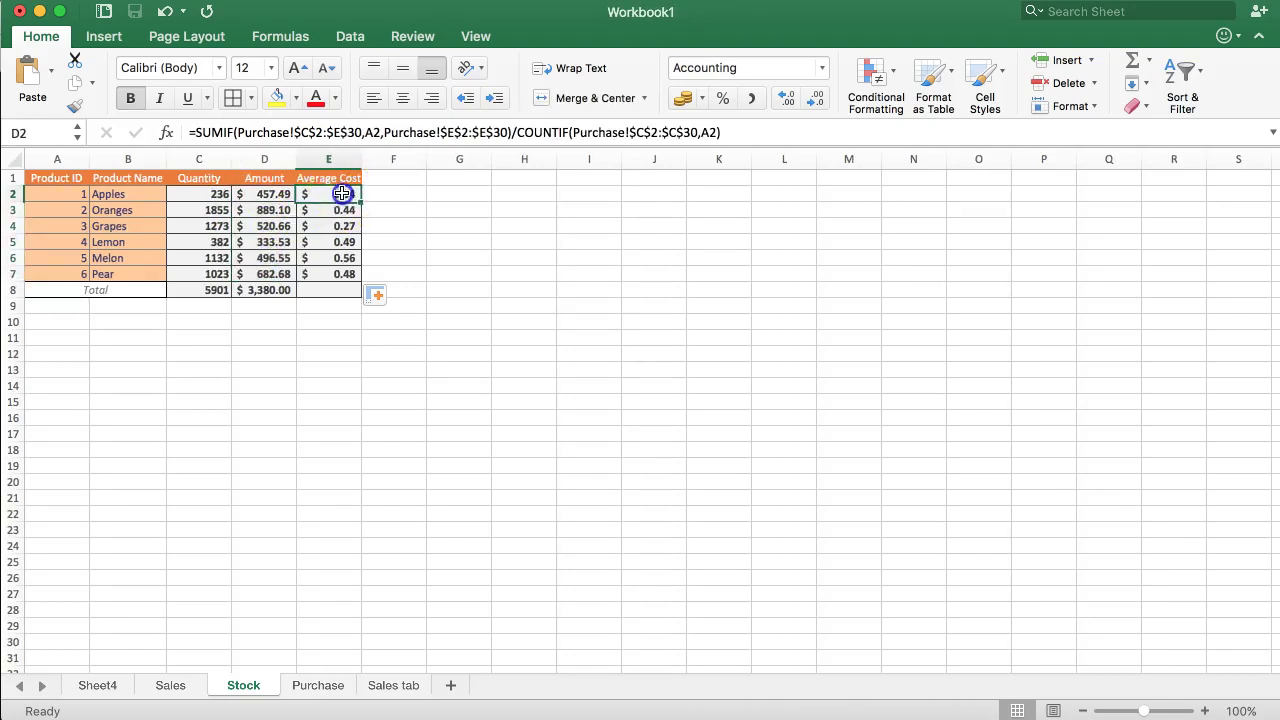
left_click(263, 196)
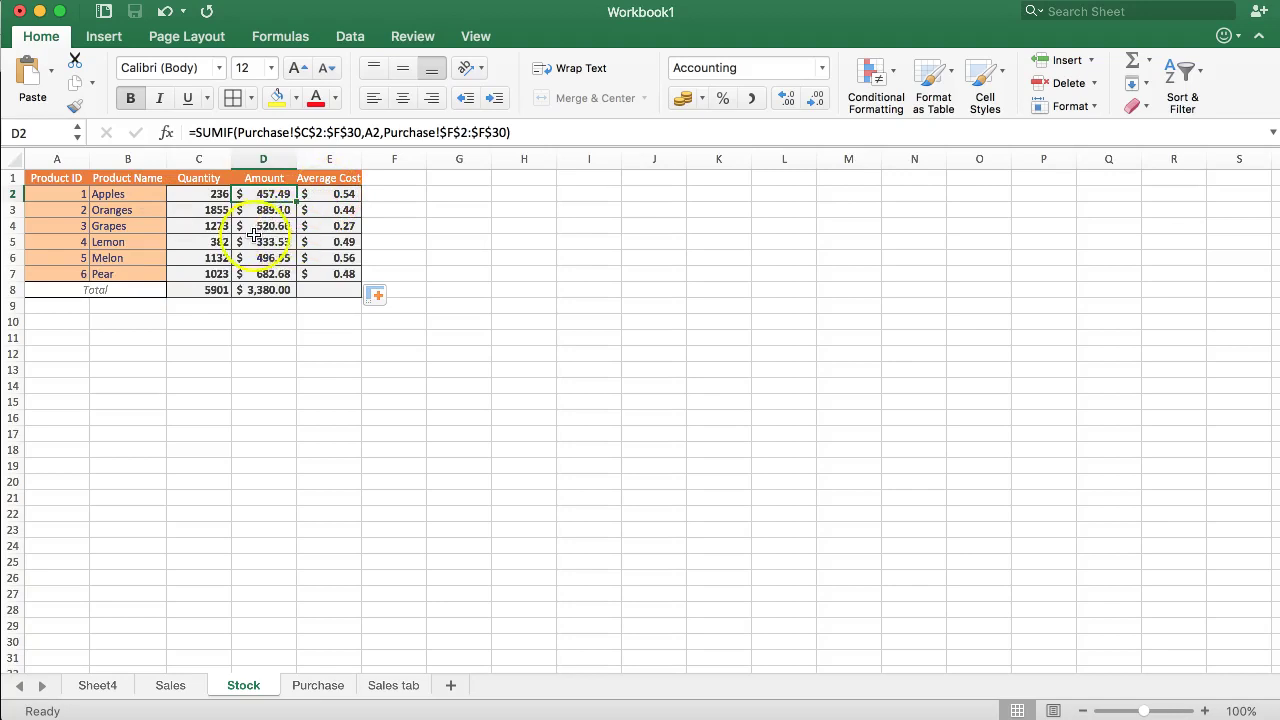
Inspect D2's SUMIF formula and the Quantity and Average Cost formulas in C2 and E2
left_click(279, 188)
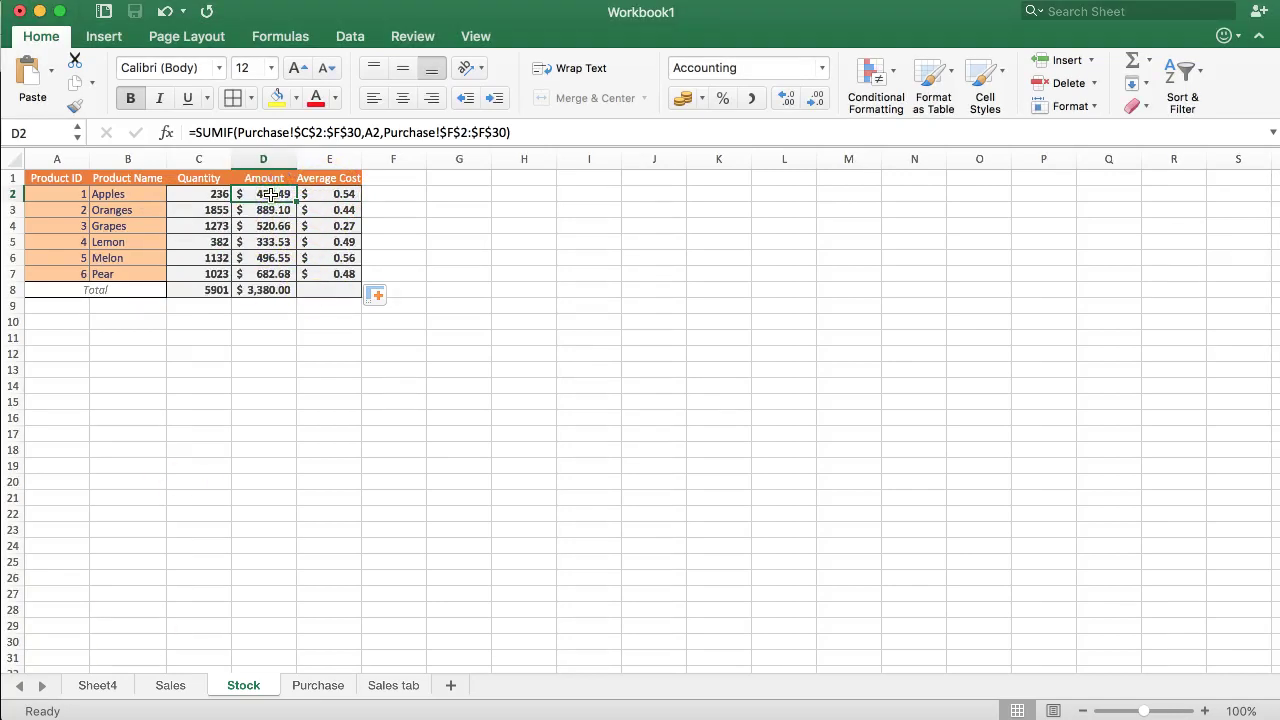
left_click_drag(196, 132, 536, 130)
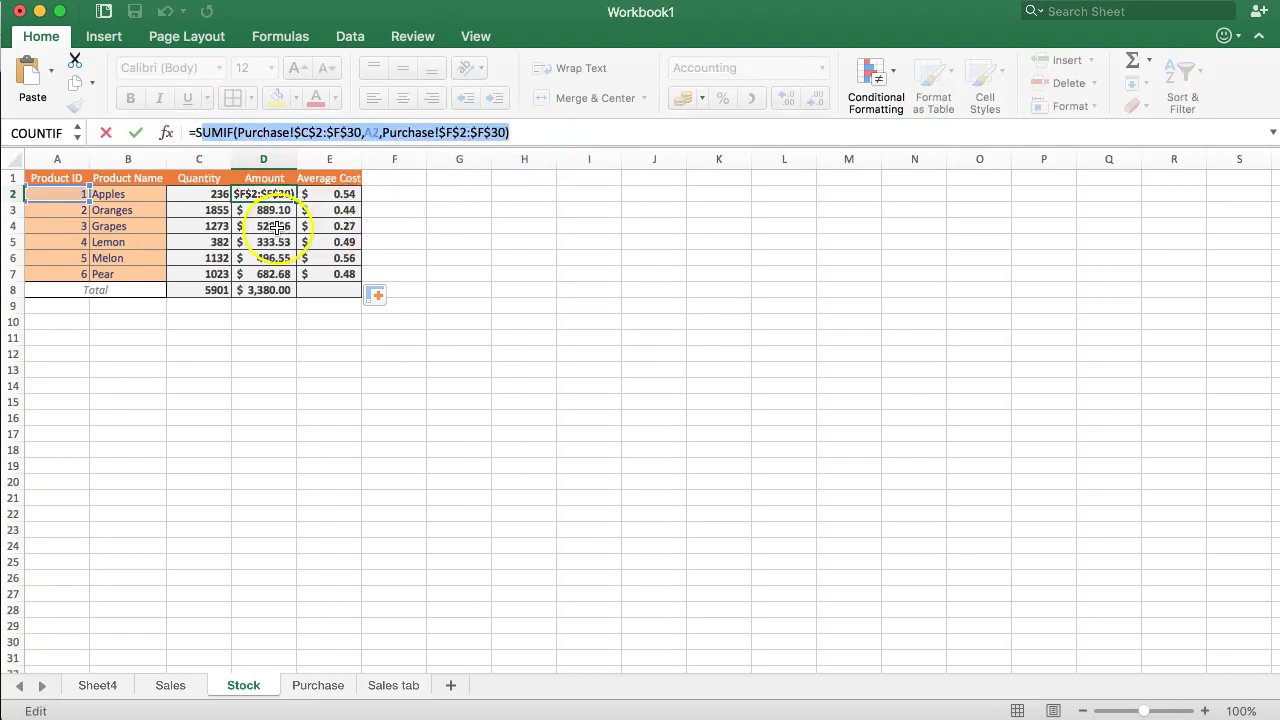
key("Escape")
left_click(340, 193)
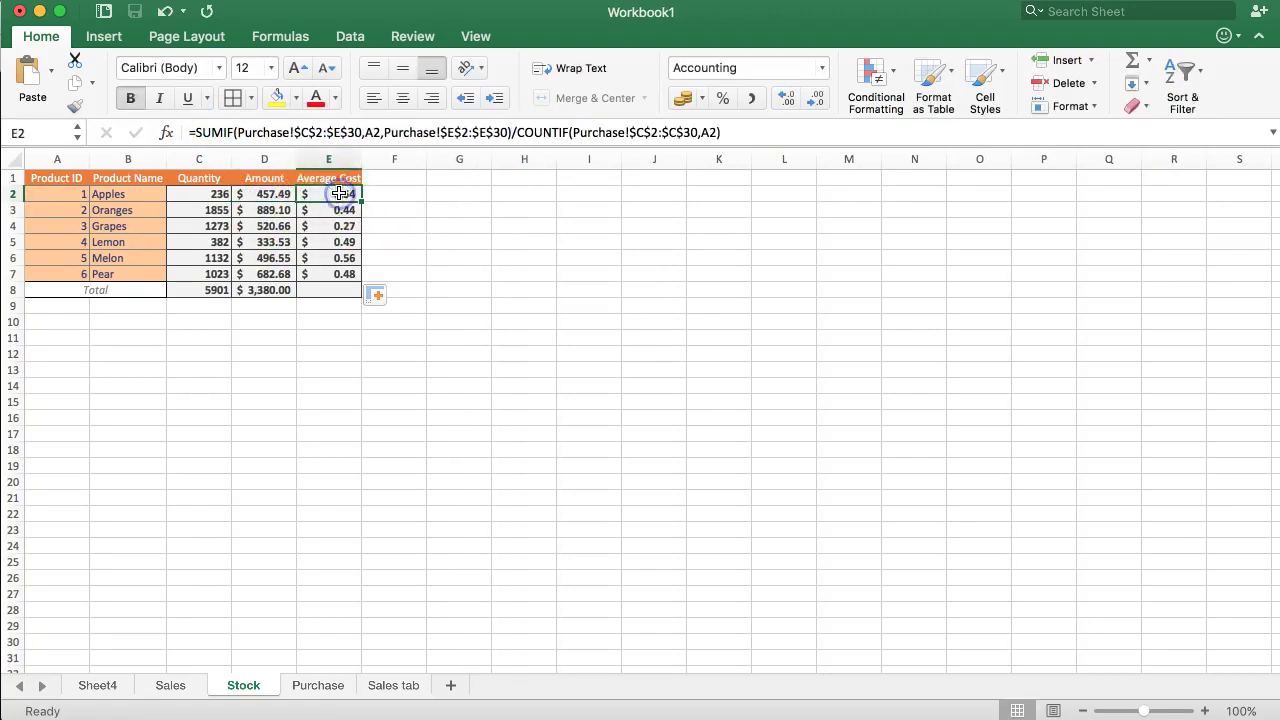
left_click(222, 197)
Replace D2 with =C2*E2 so the Apples Amount becomes $128.52
left_click(267, 192)
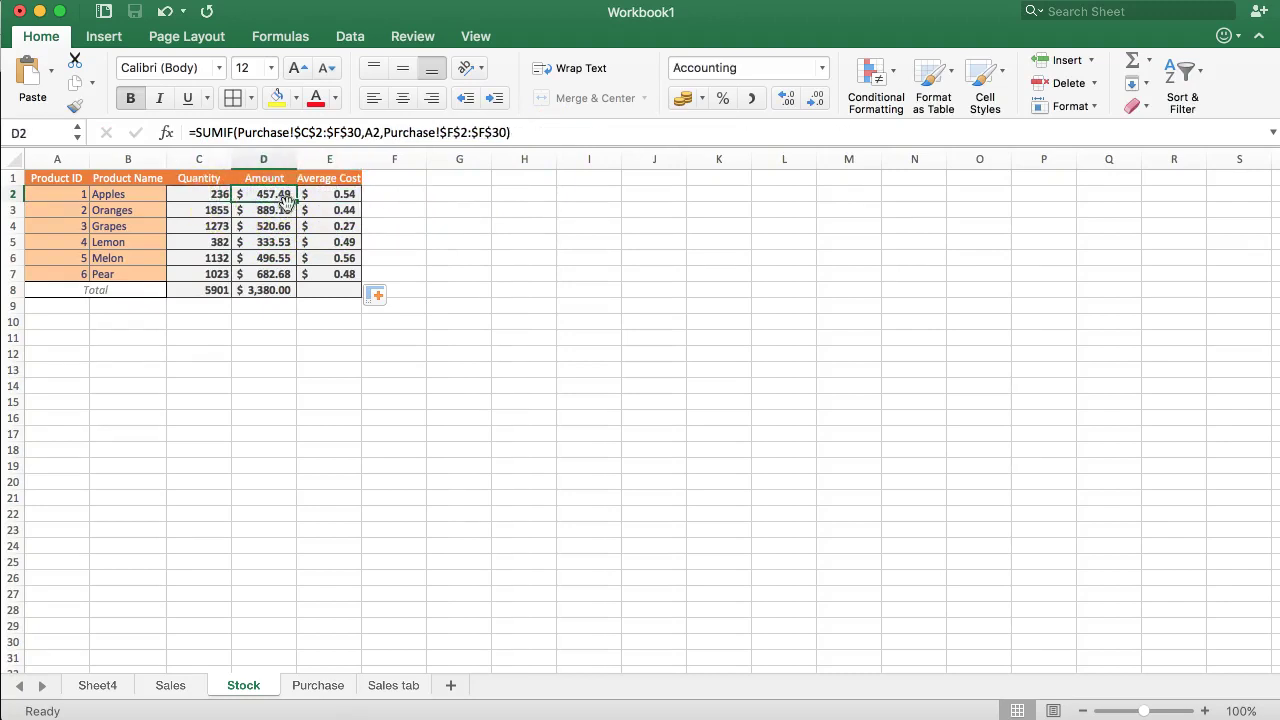
key("BackSpace")
type("=")
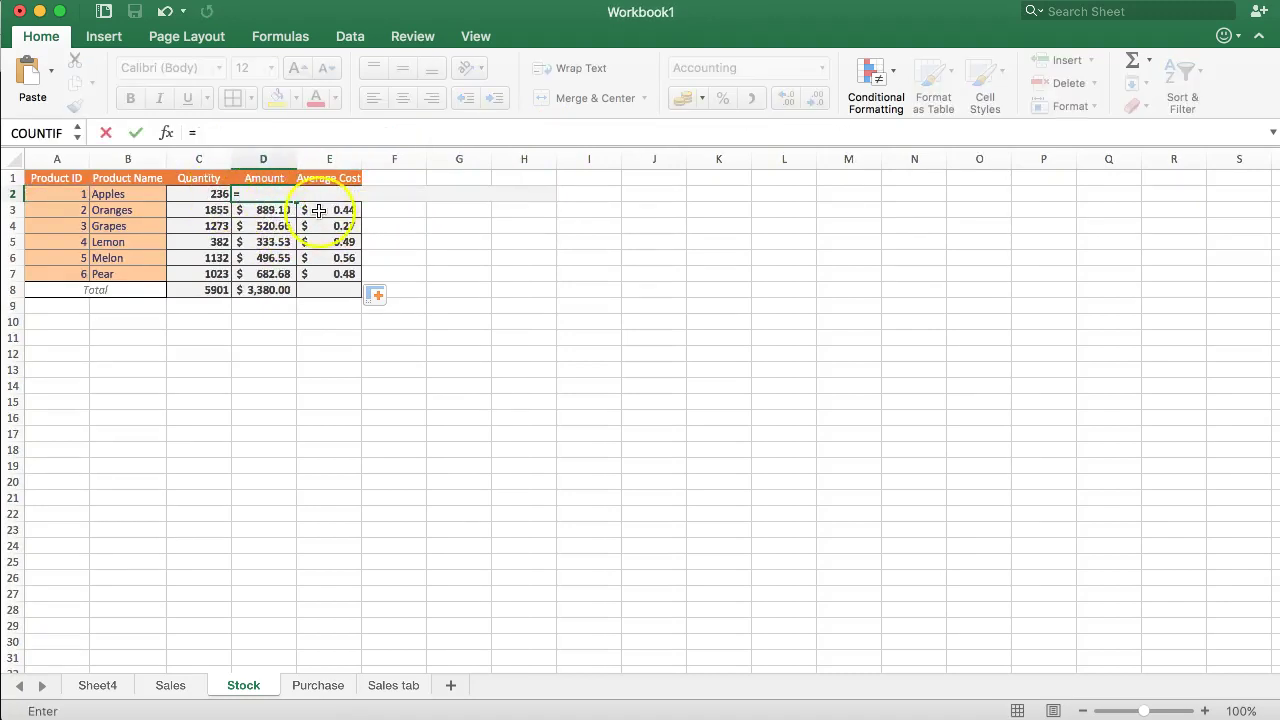
left_click(198, 193)
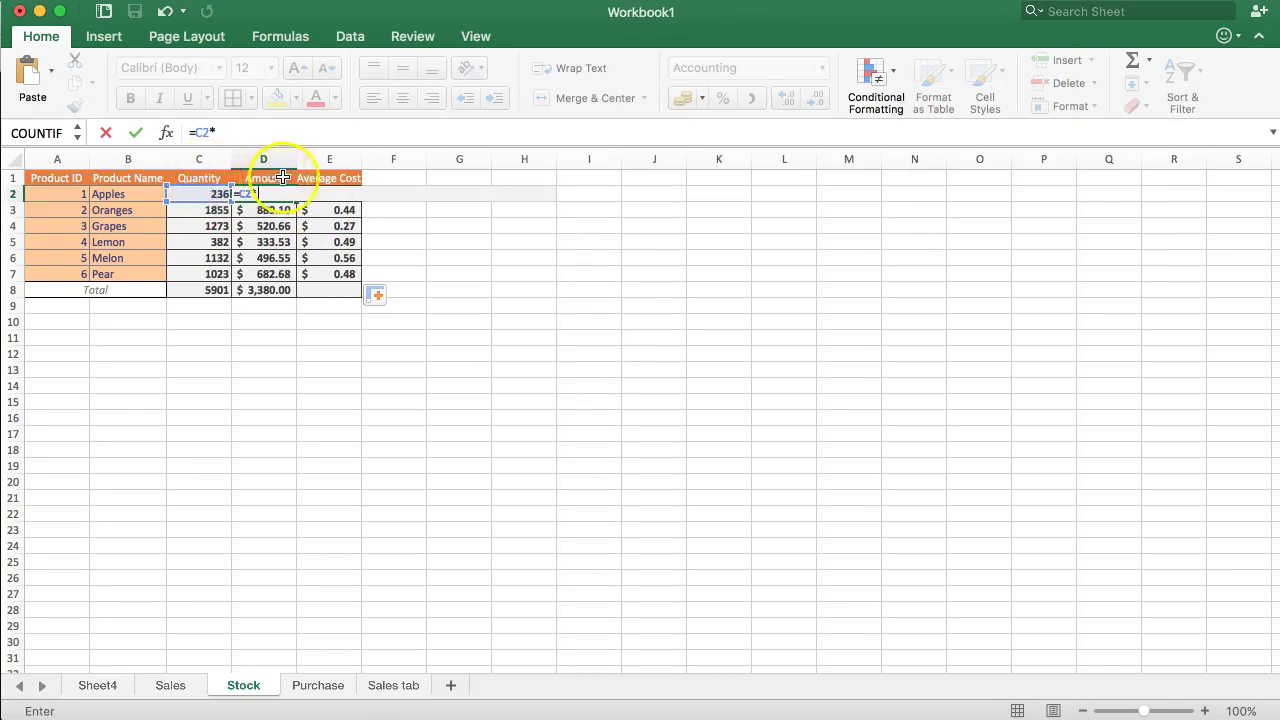
left_click(319, 193)
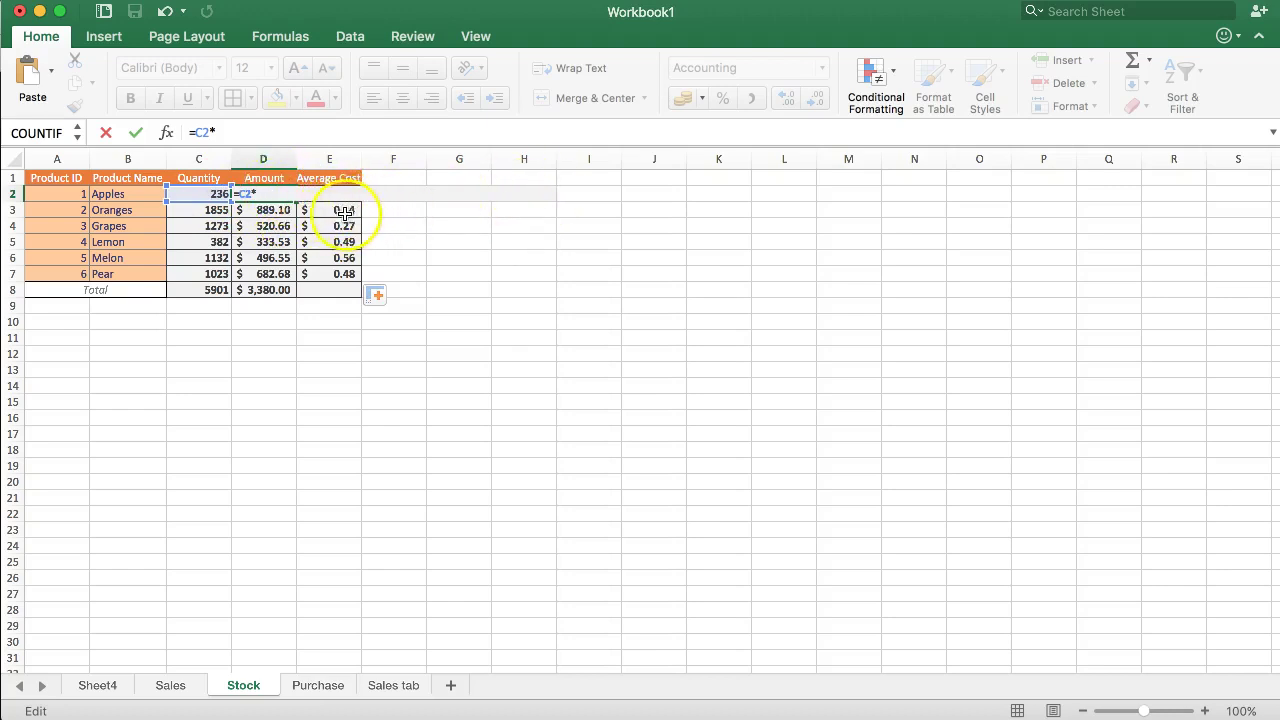
left_click(344, 213)
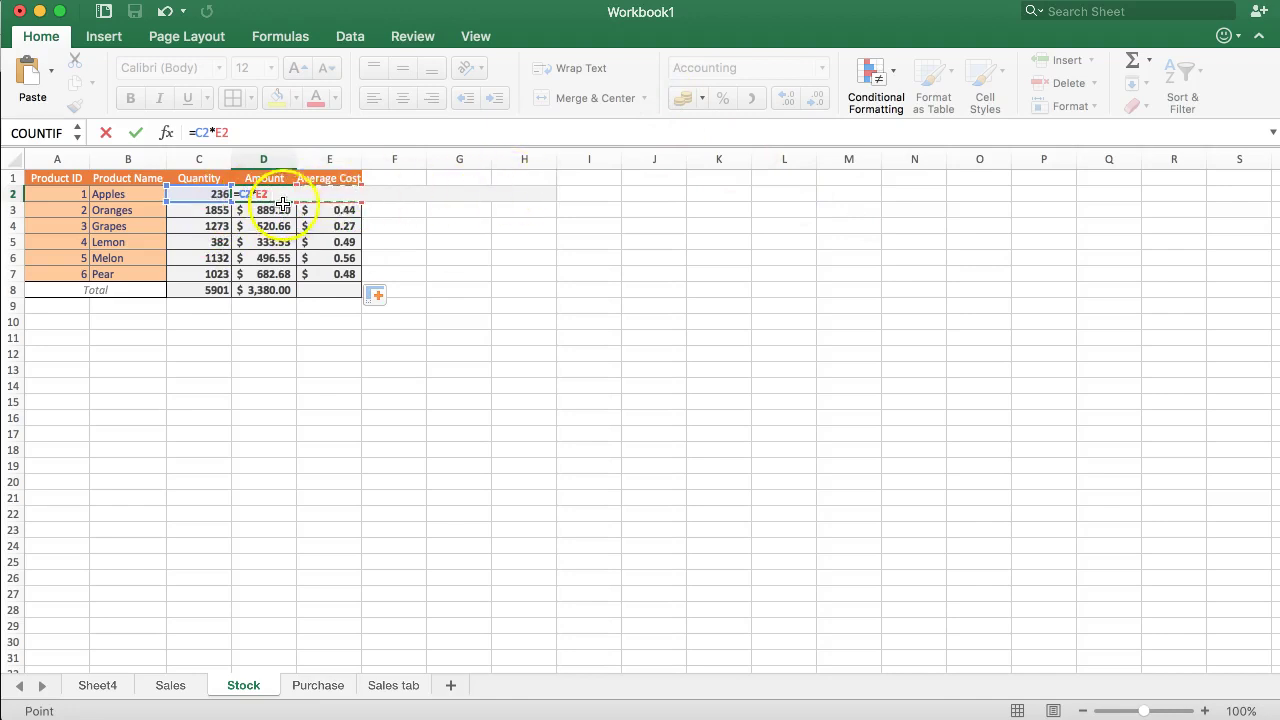
key("Return")
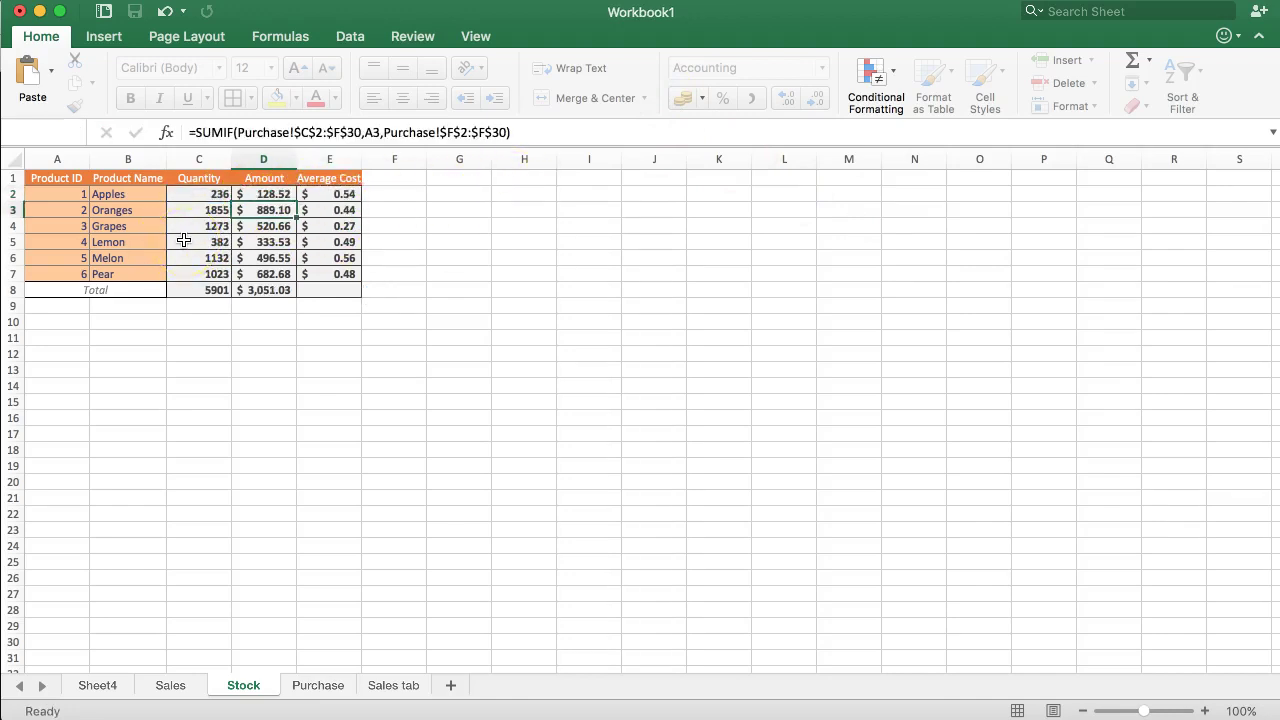
key("Up")
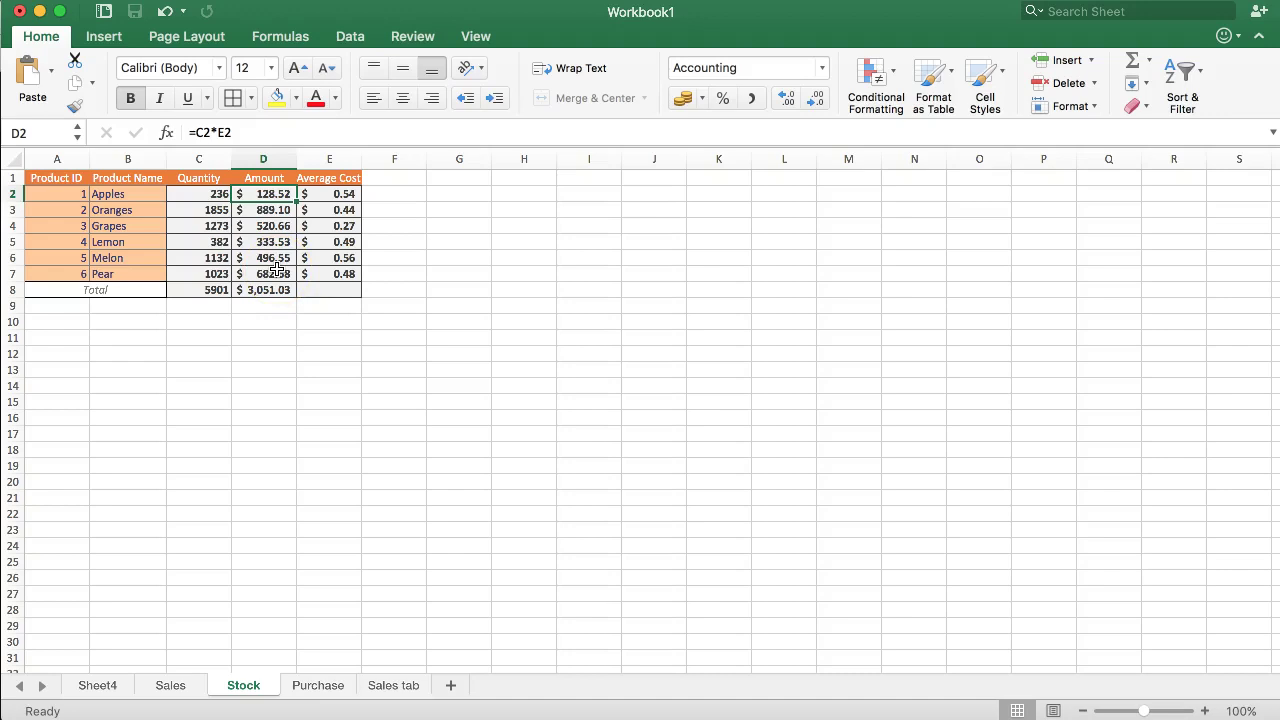
left_click(342, 189)
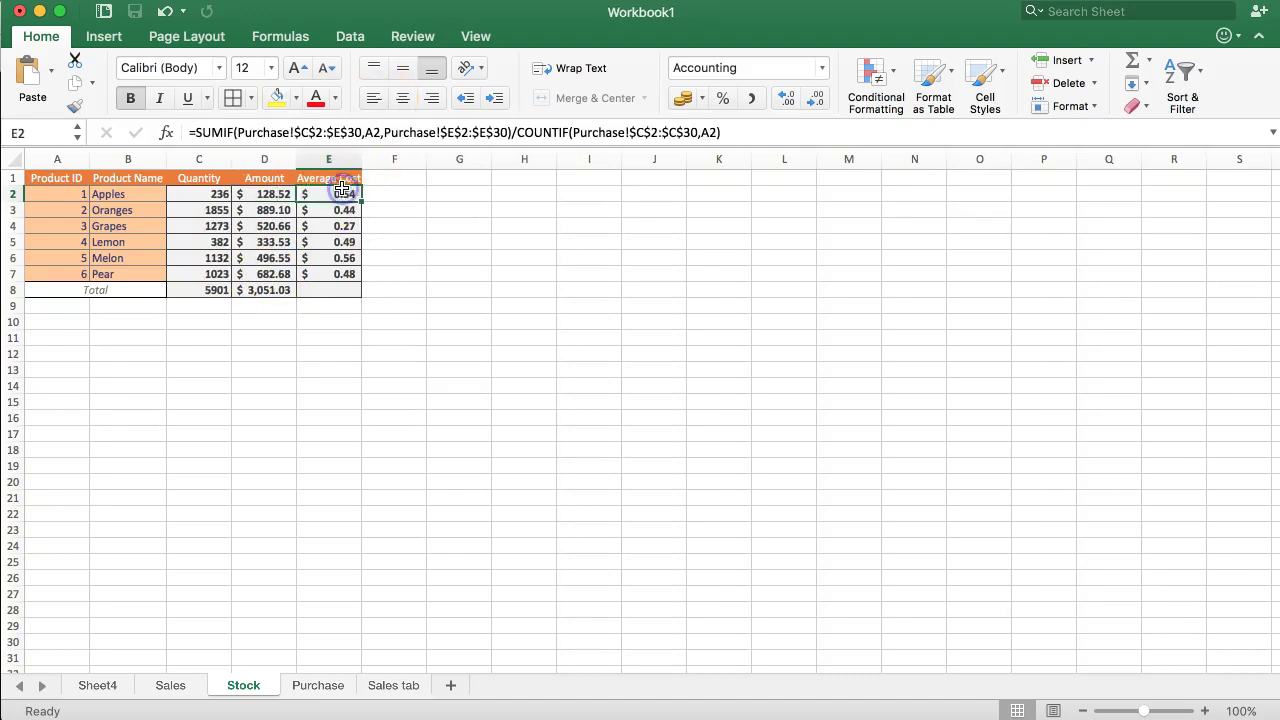
left_click(274, 194)
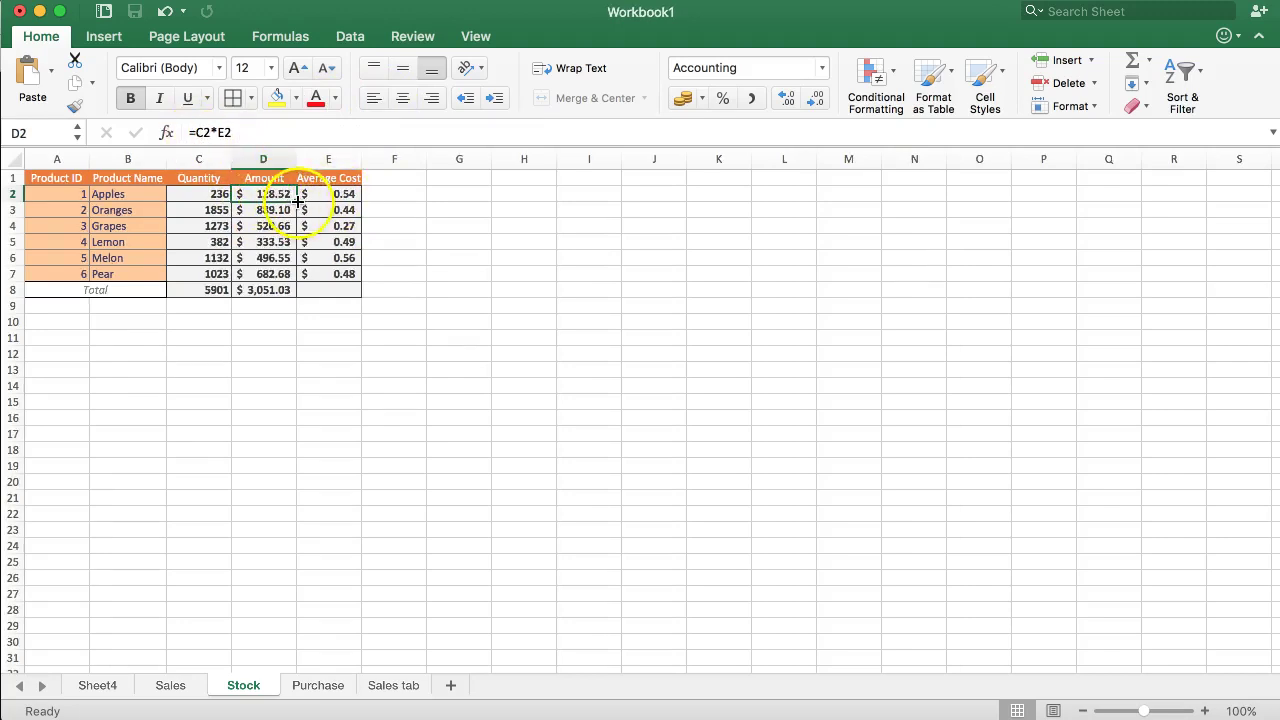
Fill the Amount formula down to D7 and check the Quantity formulas in C2 through C7
left_click_drag(298, 202, 297, 279)
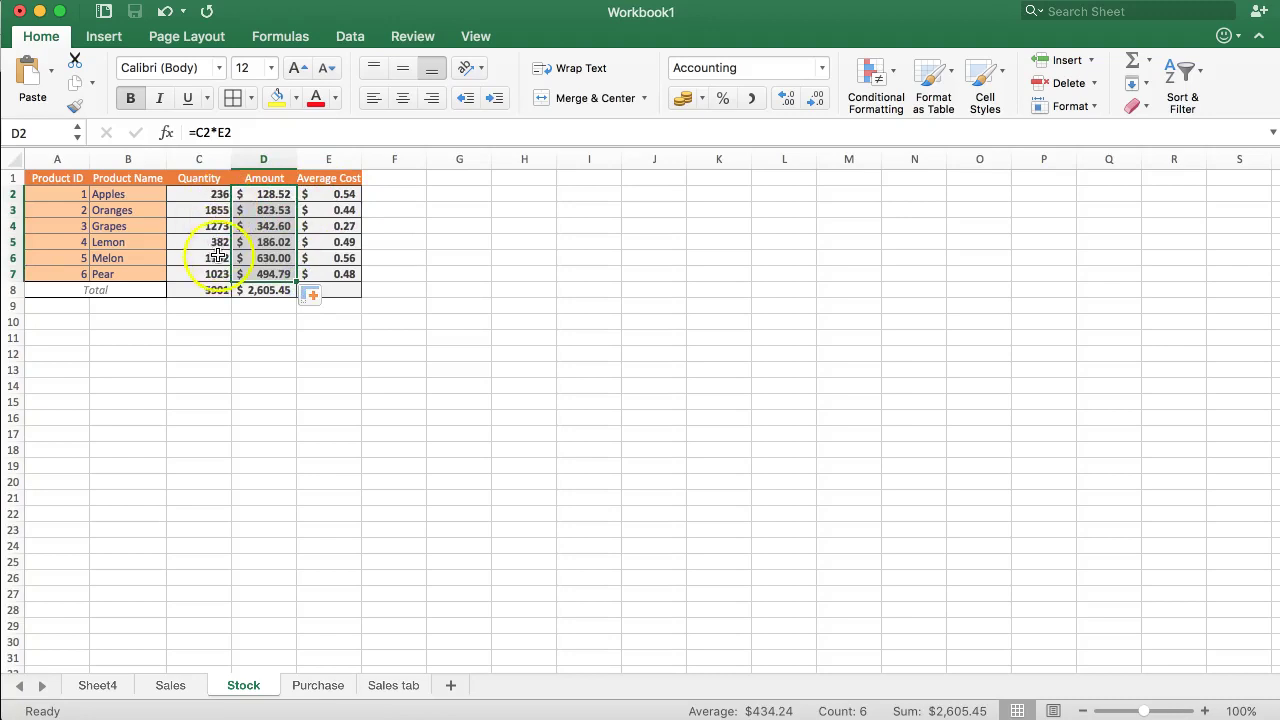
left_click(200, 195)
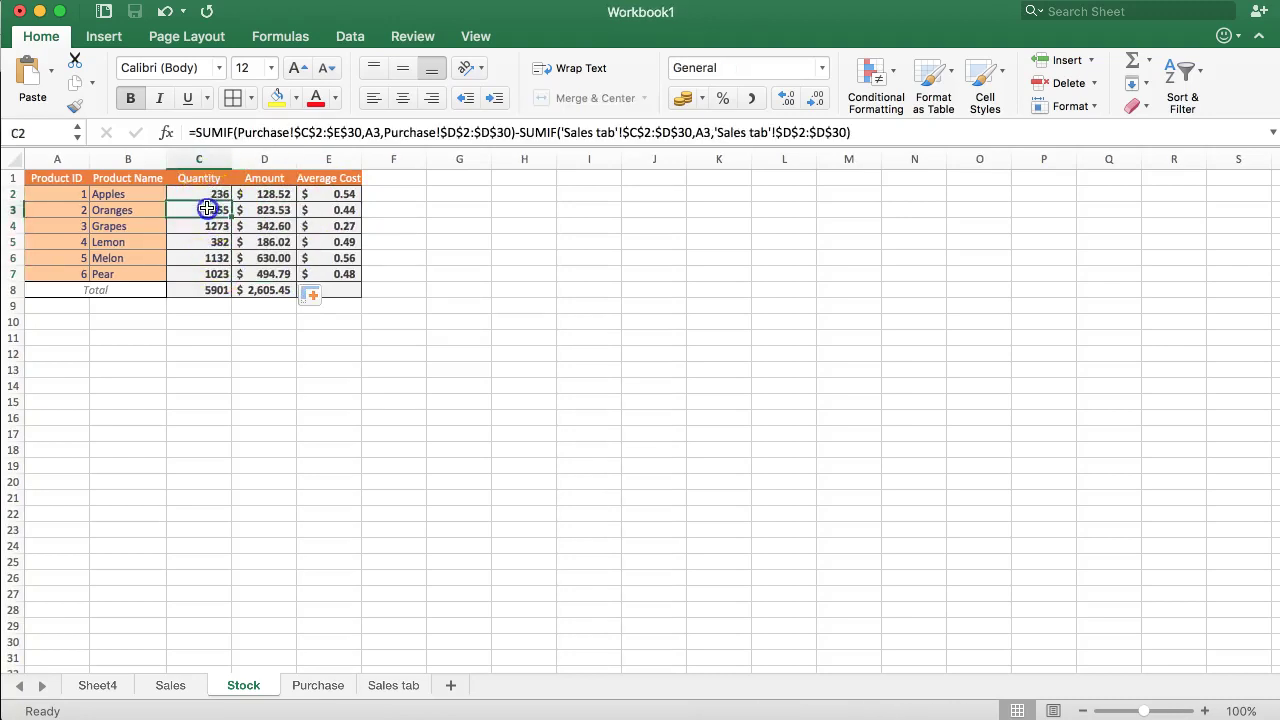
left_click(206, 226)
left_click(206, 242)
left_click(206, 258)
left_click(206, 274)
Copy the Quantity formula from C2 down to C7, then view the Purchase sheet
left_click(206, 192)
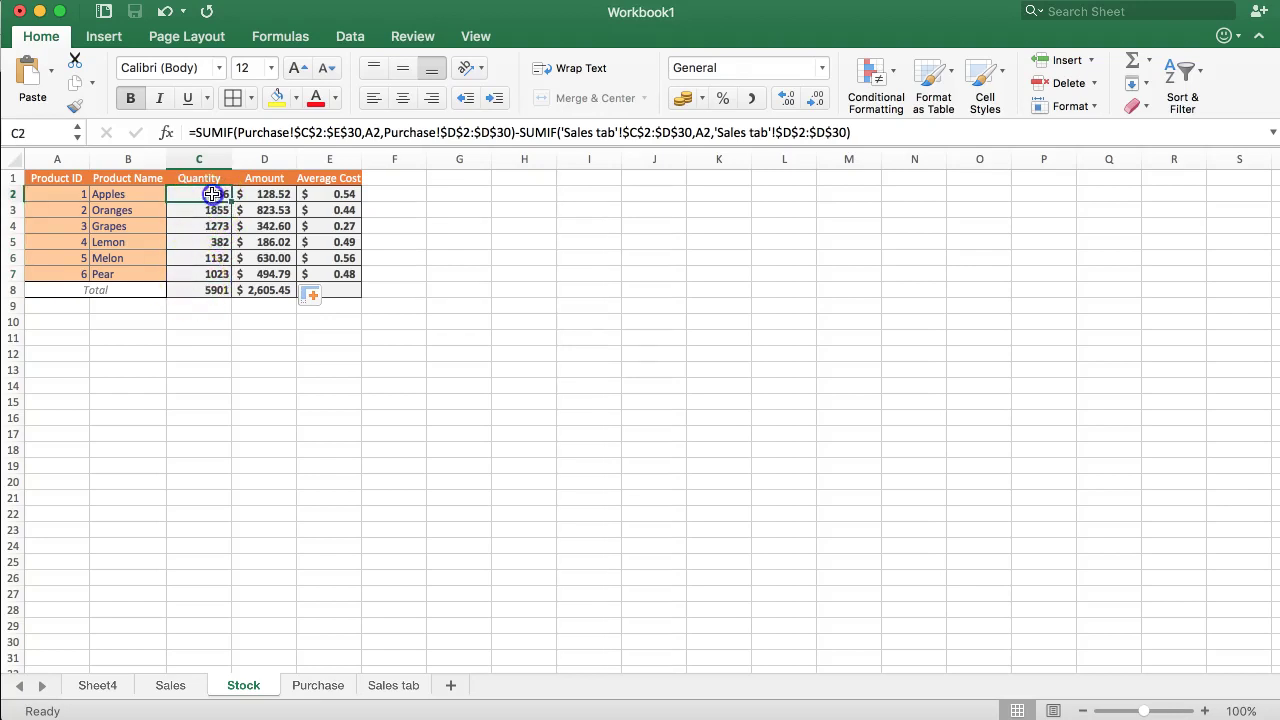
left_click_drag(229, 201, 230, 281)
left_click(200, 210)
left_click(314, 684)
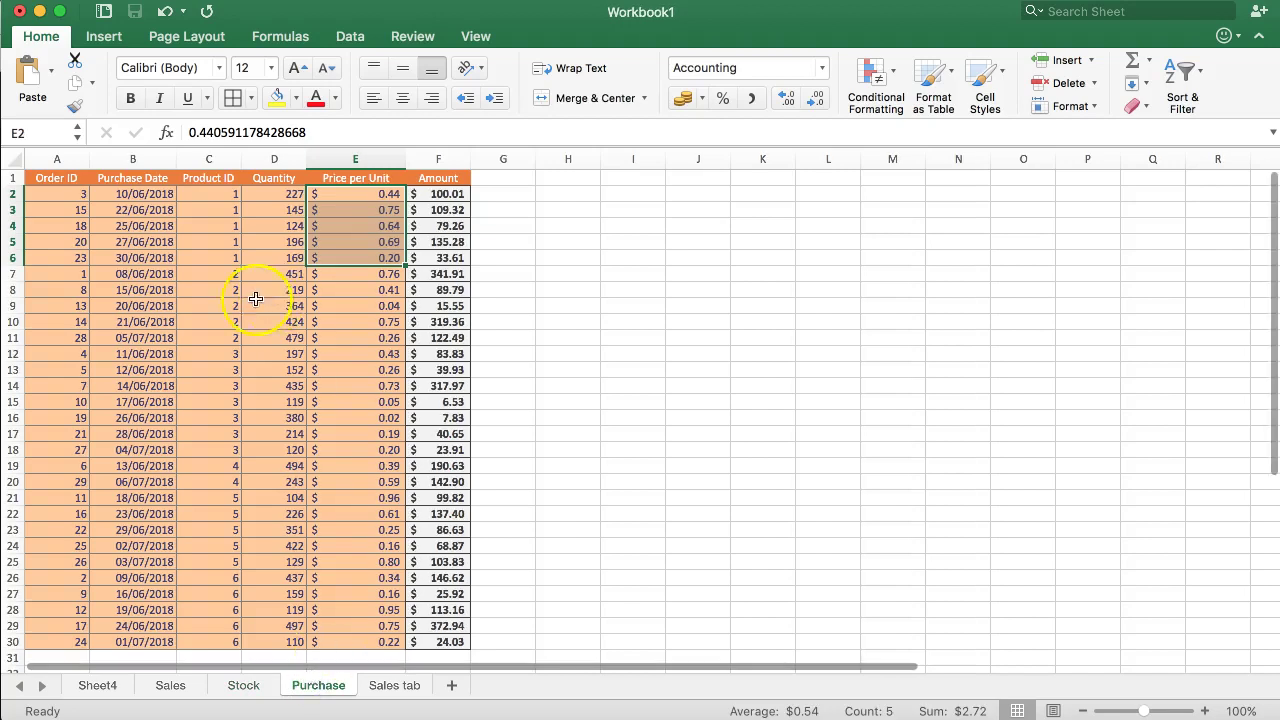
left_click(245, 686)
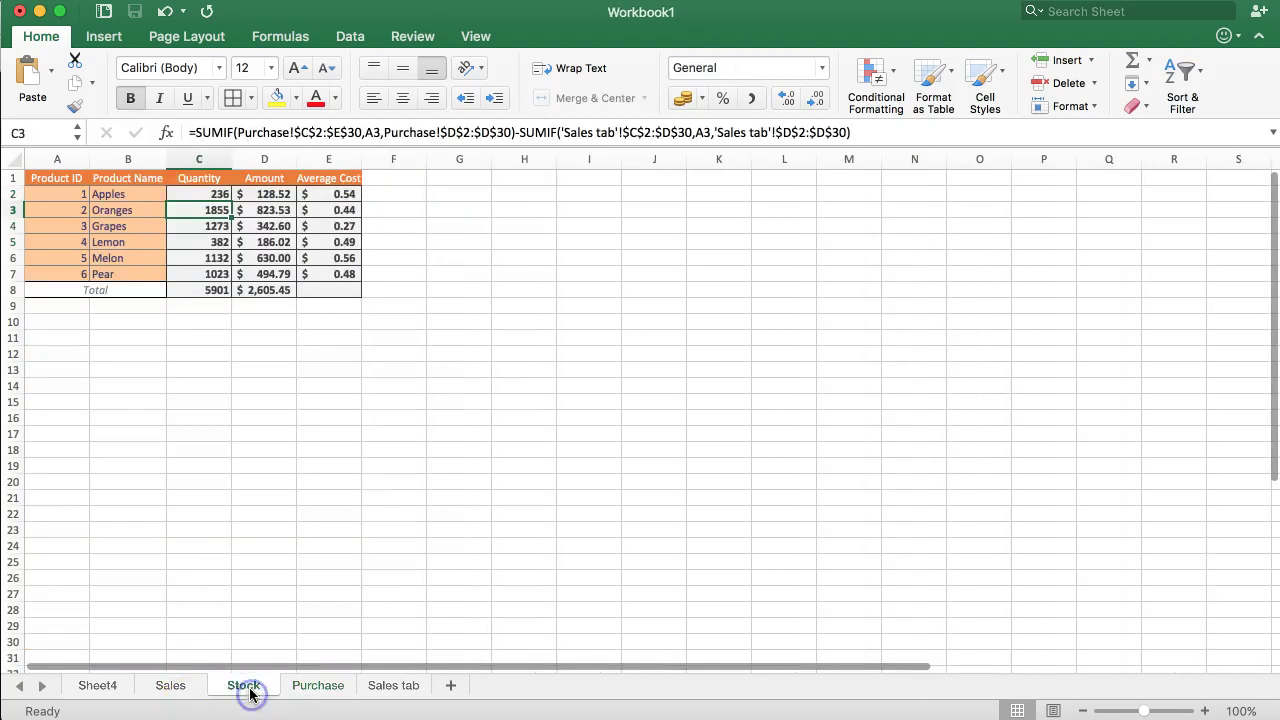
left_click(316, 687)
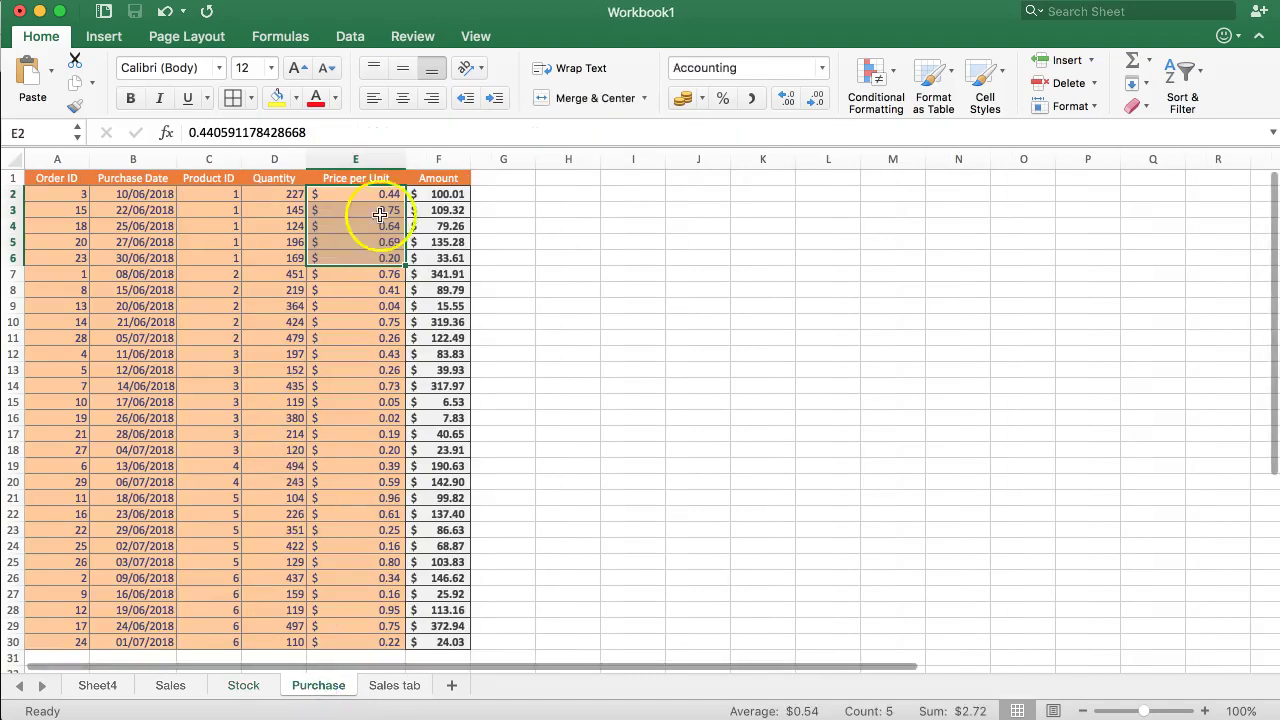
left_click_drag(340, 292, 340, 311)
left_click_drag(290, 274, 290, 335)
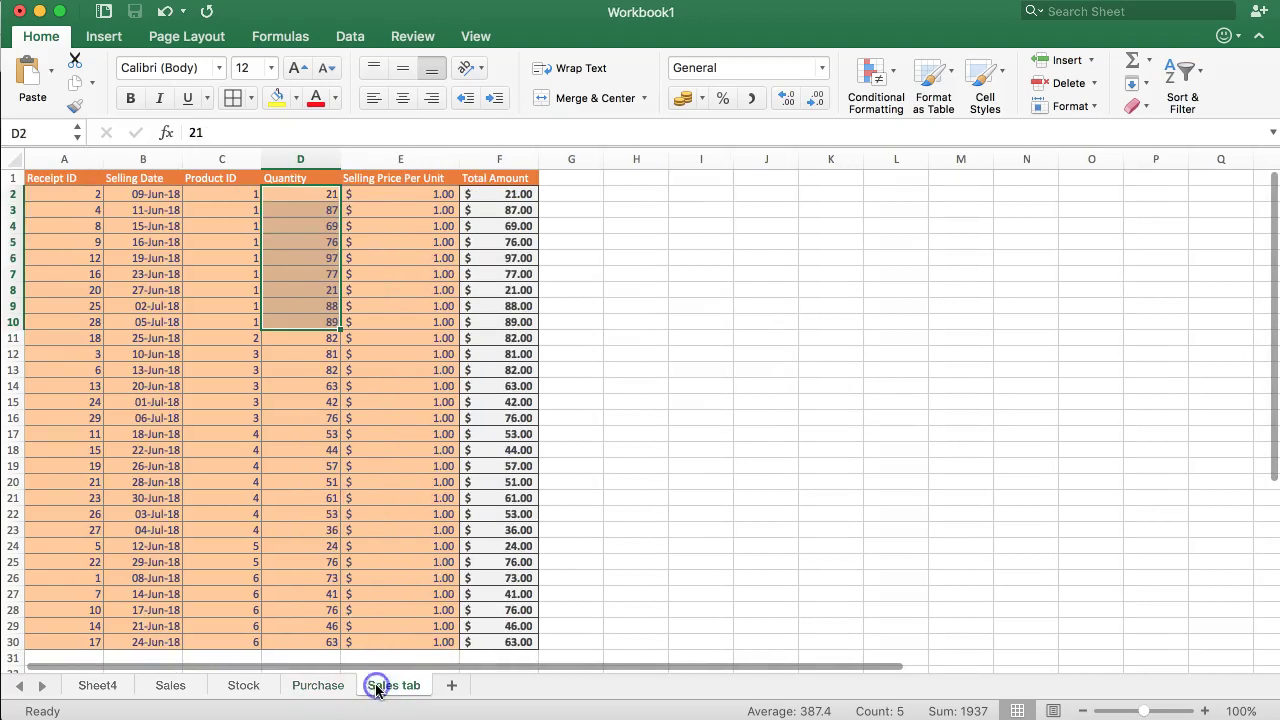
left_click(292, 338)
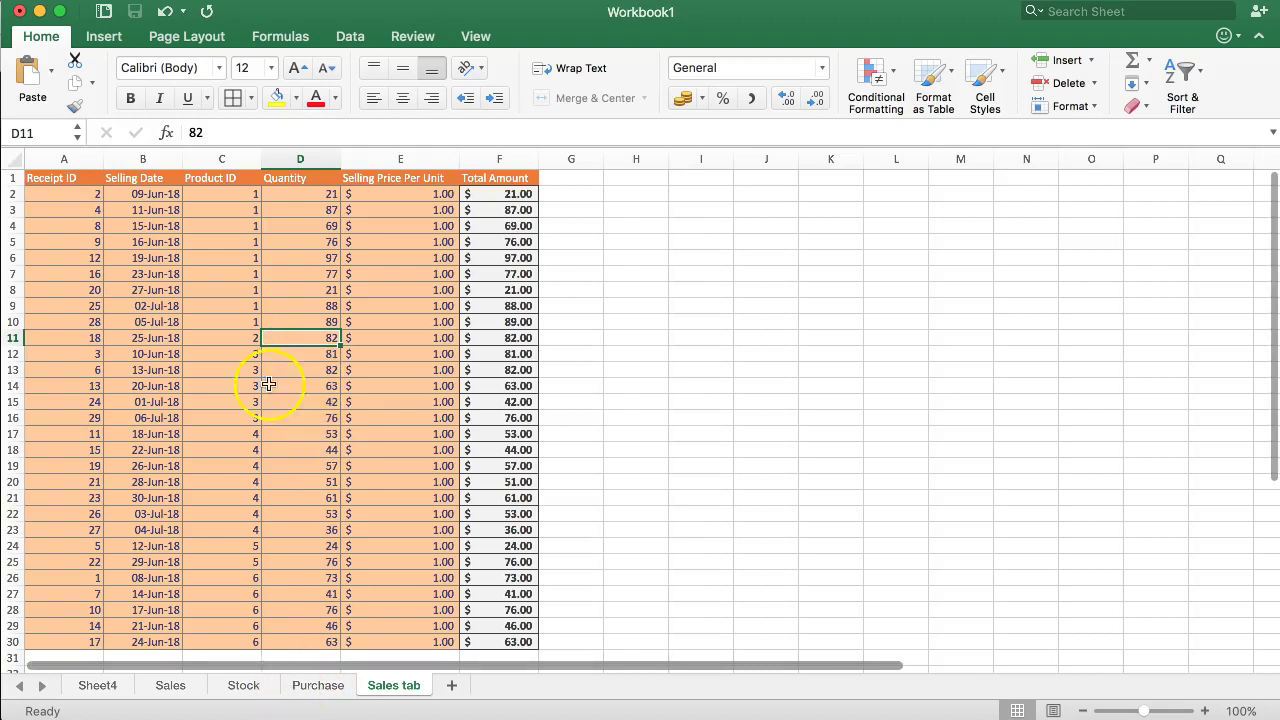
left_click(316, 685)
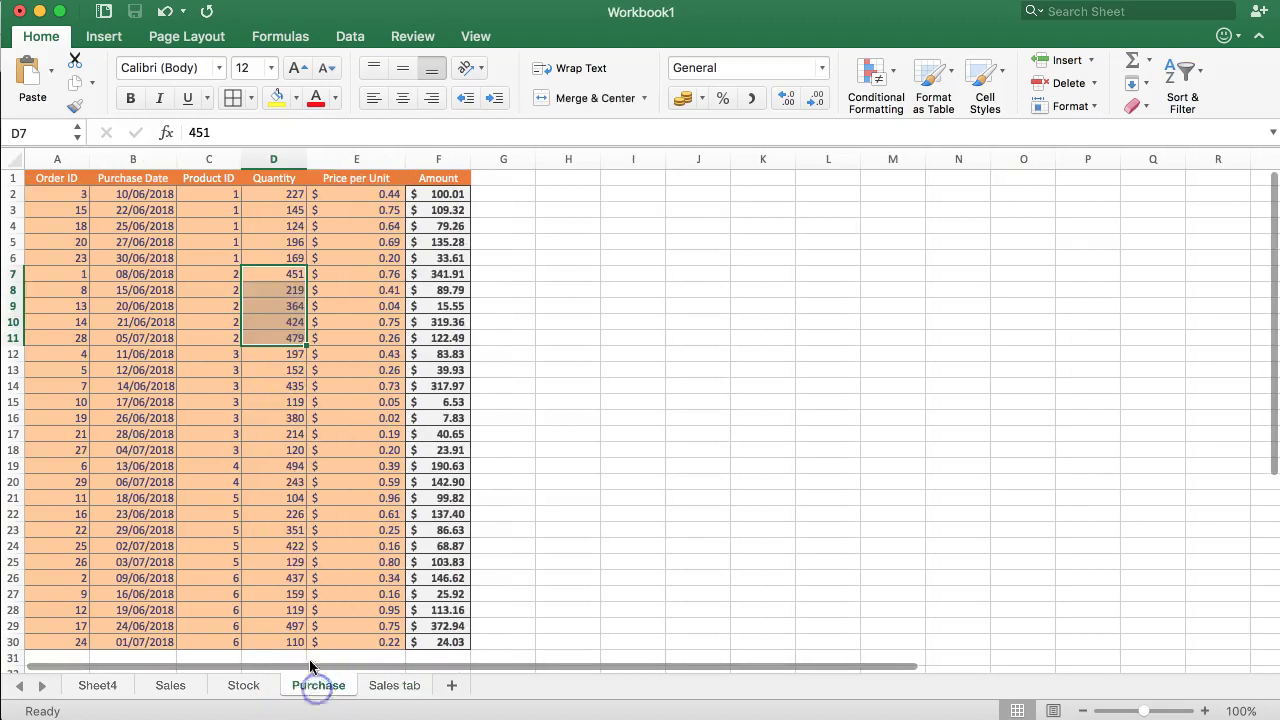
left_click_drag(266, 356, 277, 448)
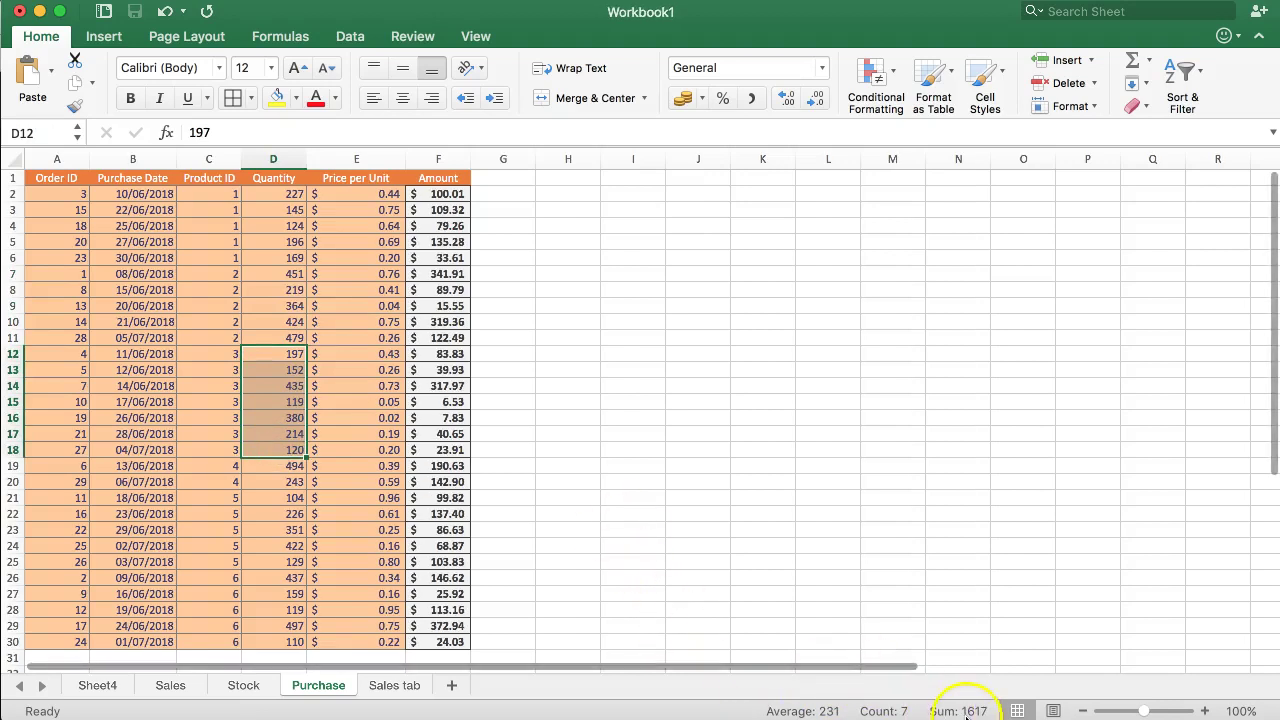
left_click(235, 686)
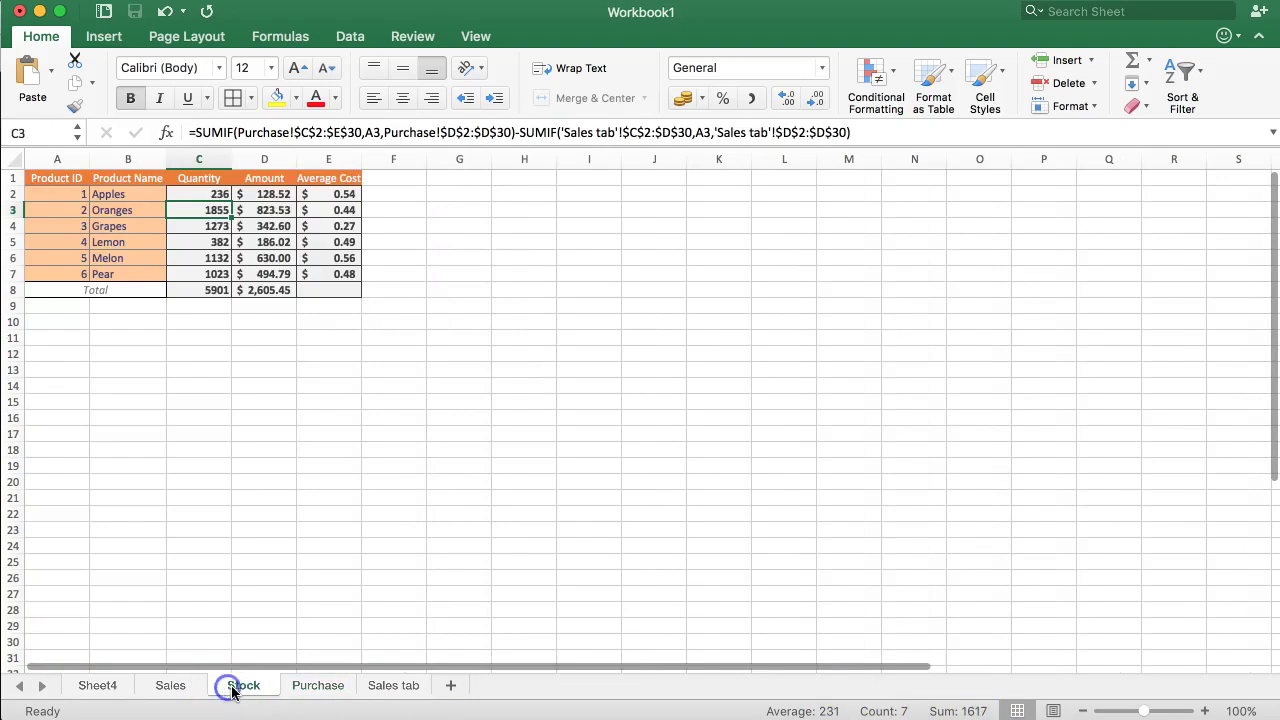
left_click(208, 226)
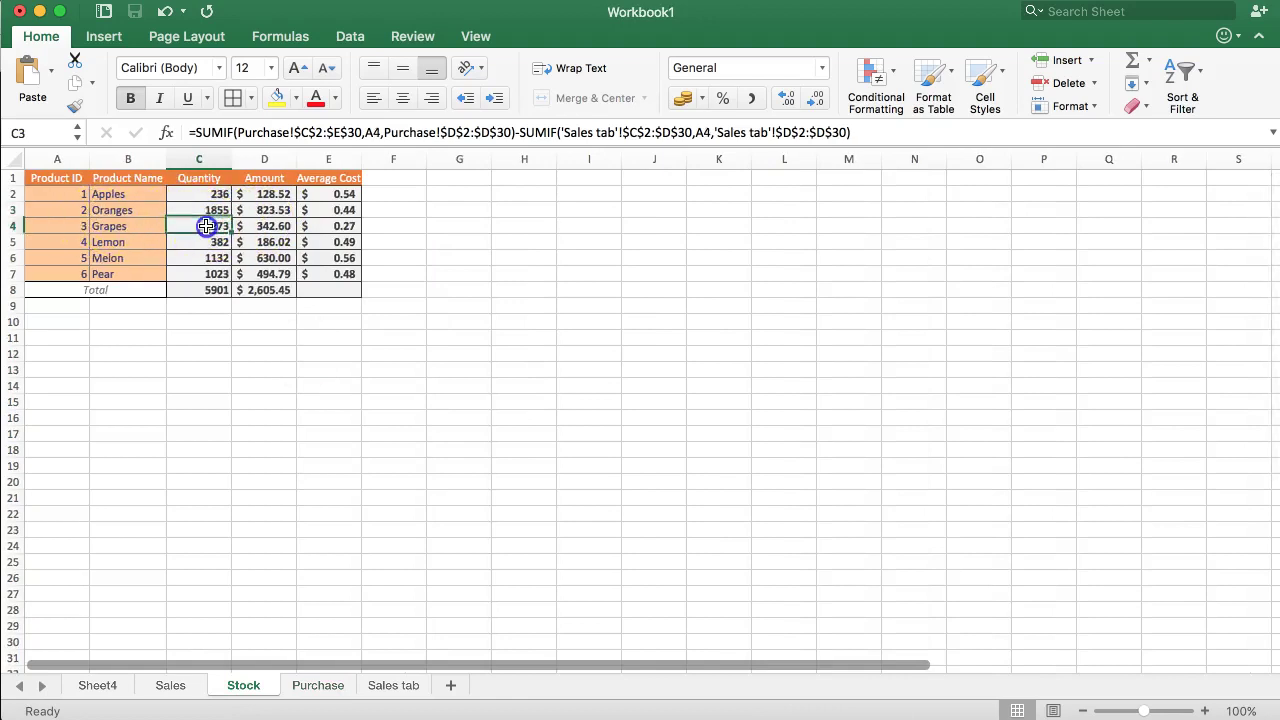
left_click(383, 690)
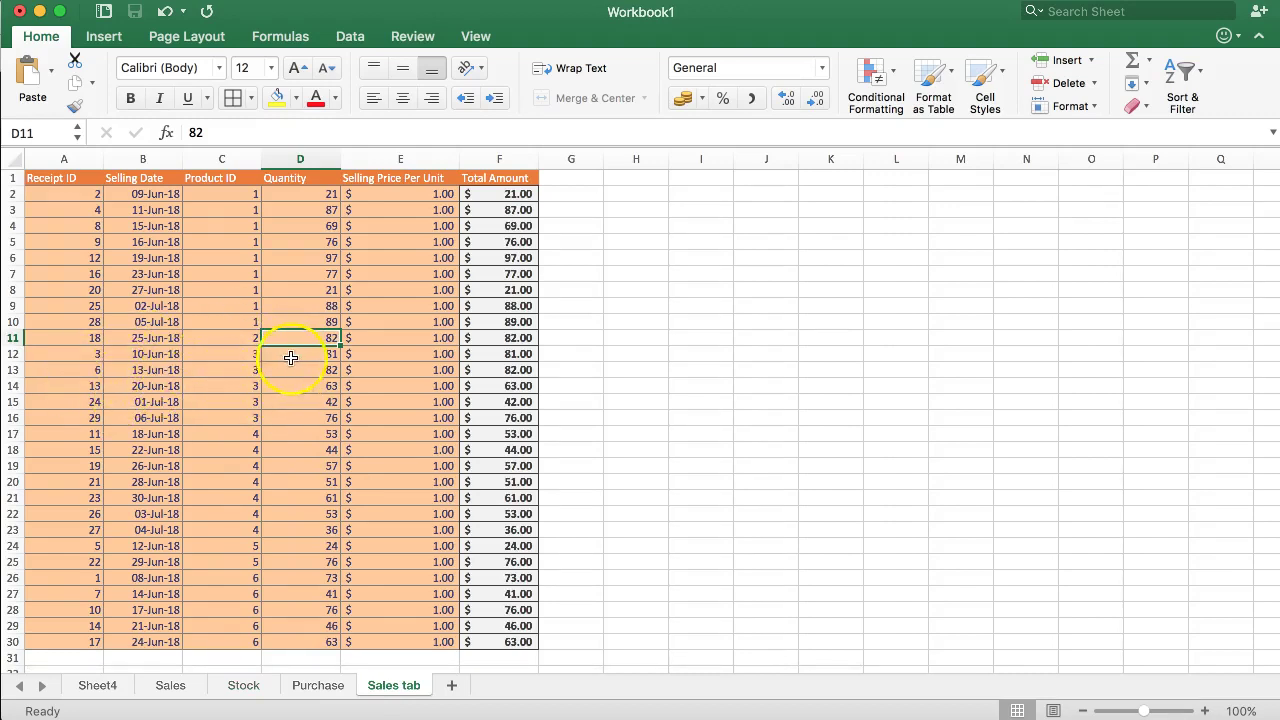
left_click_drag(293, 358, 309, 412)
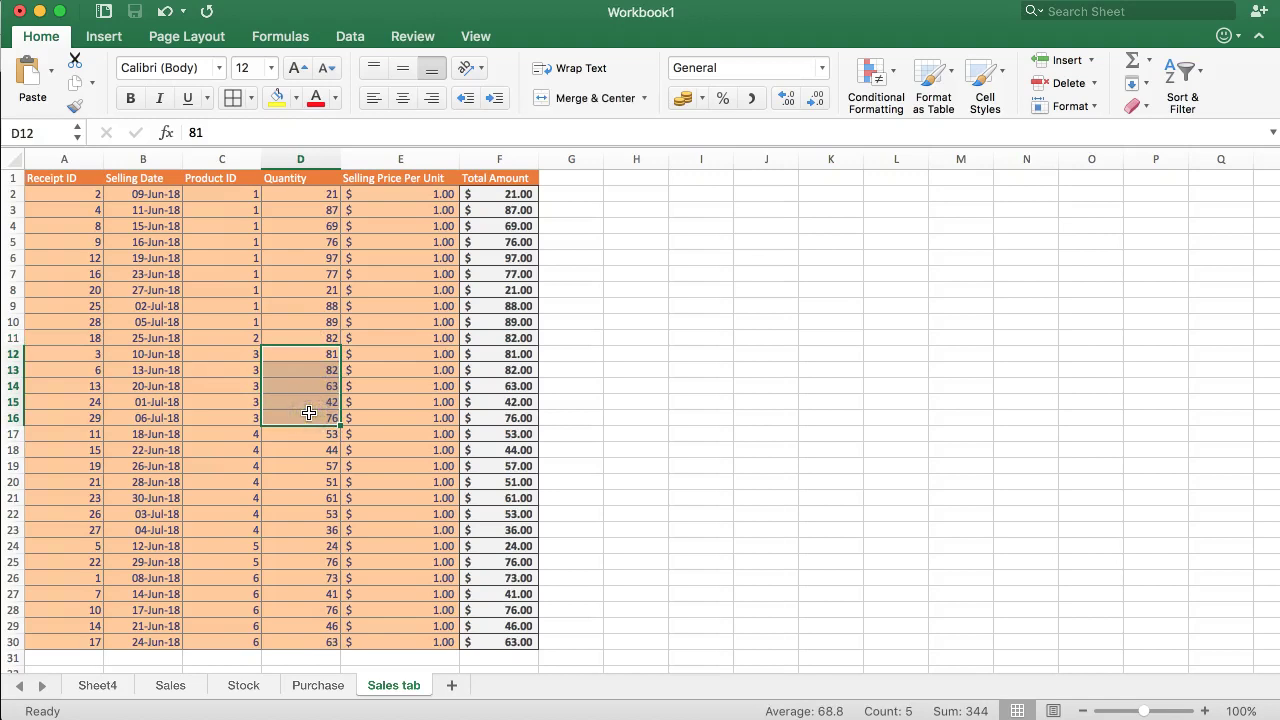
left_click(245, 685)
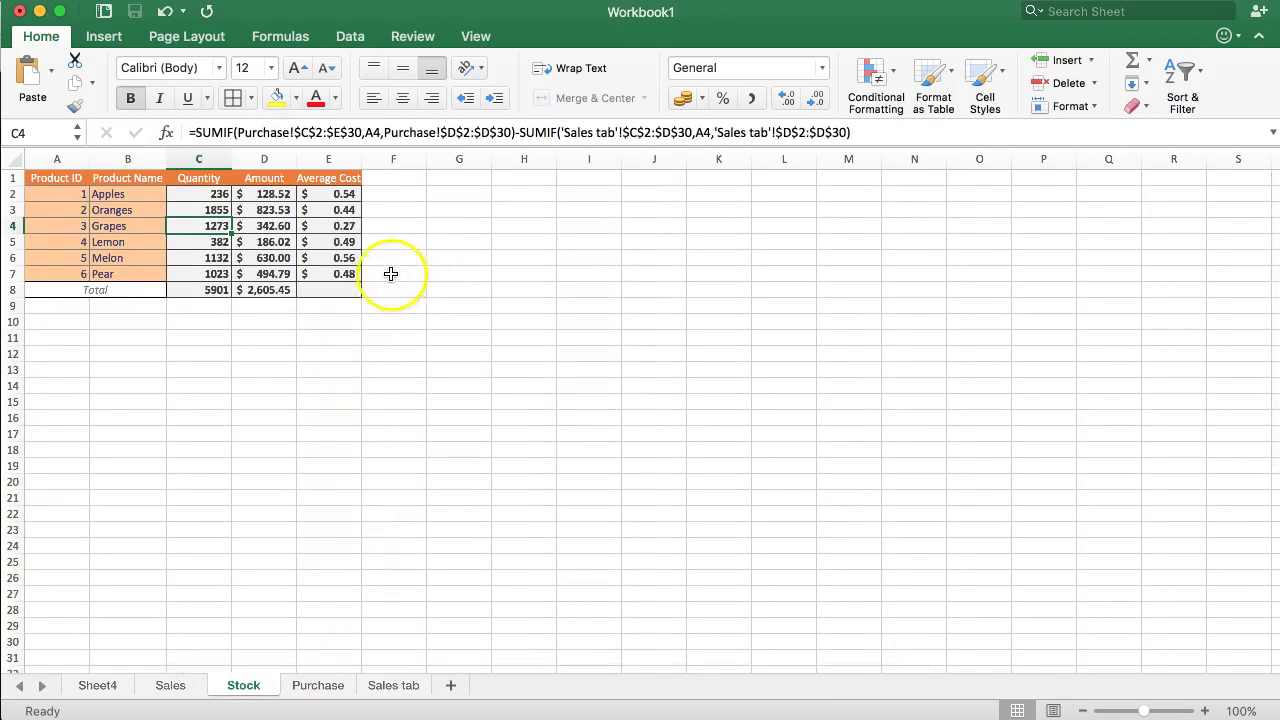
Insert a blank row 30 on the Sales tab, above the last product-6 sale of 63
left_click(389, 685)
scroll(98, 540, "down", 3)
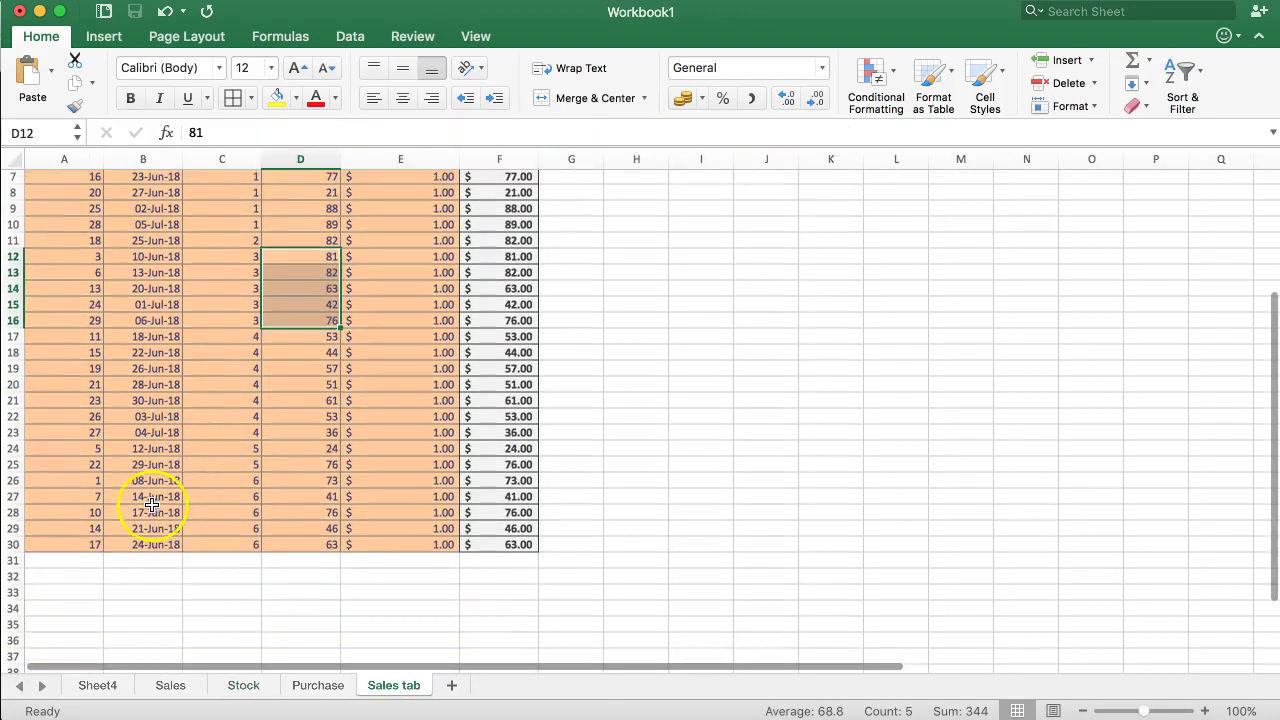
right_click(13, 545)
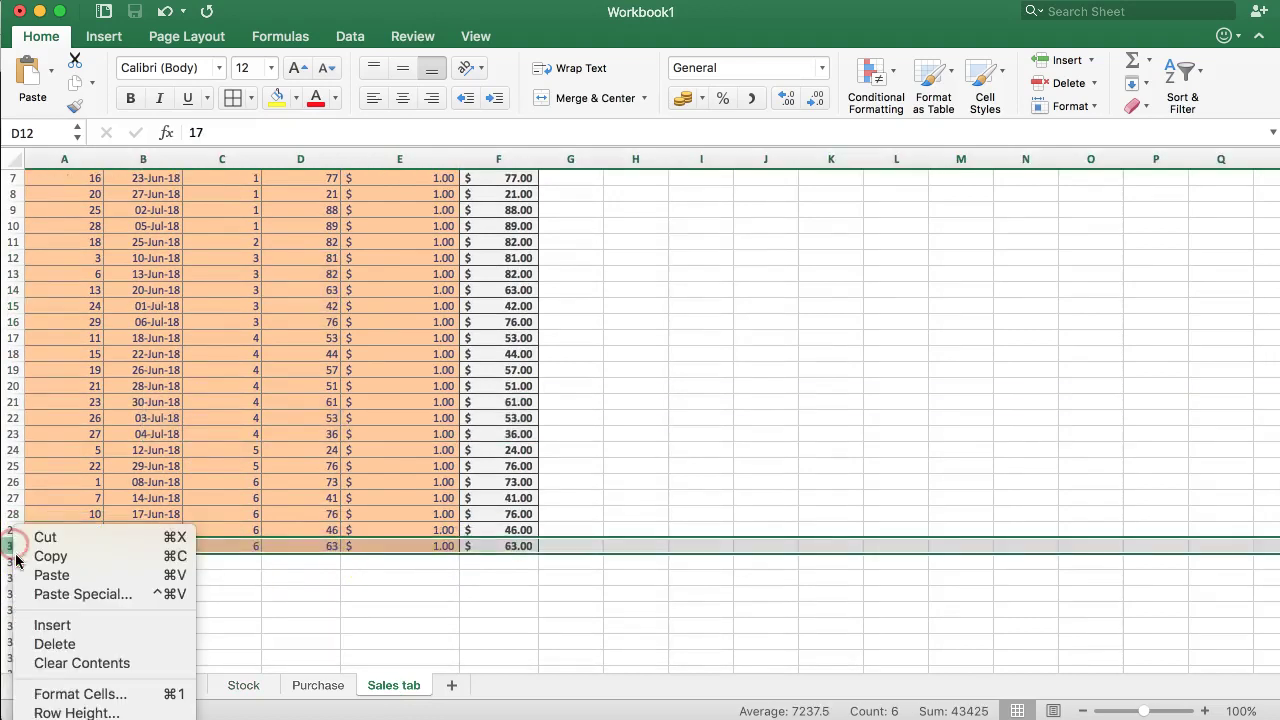
left_click(83, 627)
left_click(284, 592)
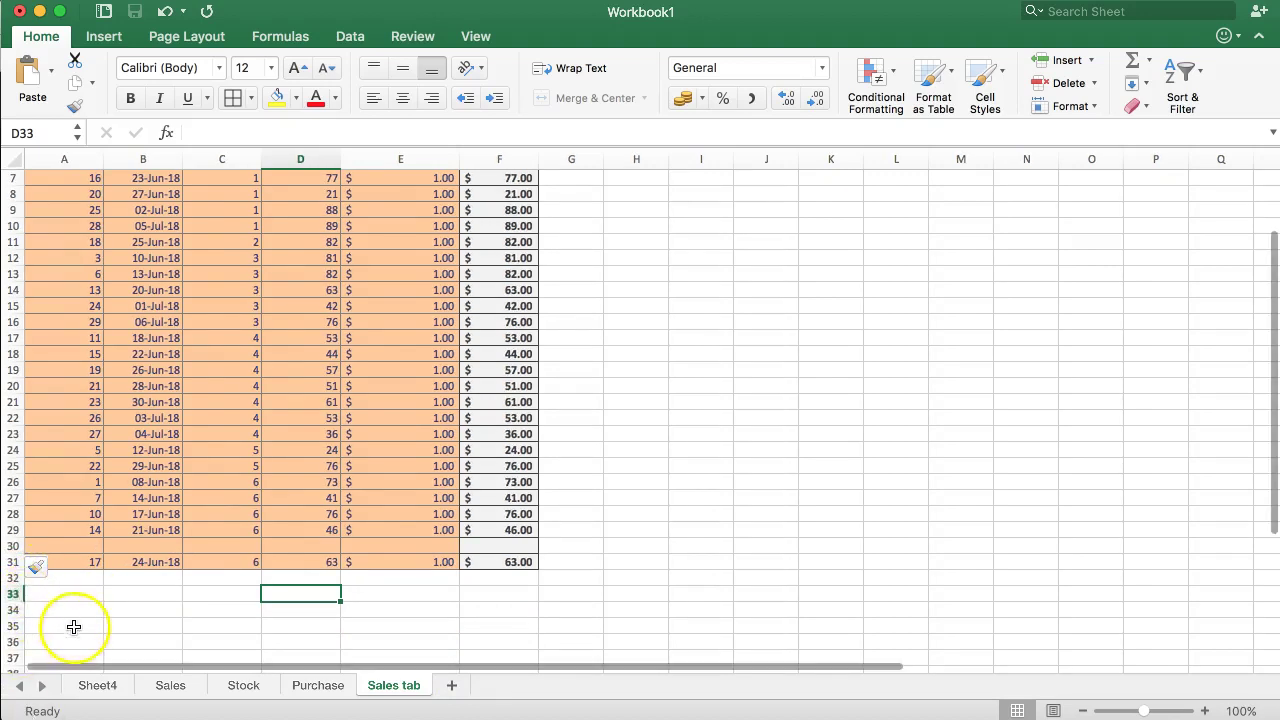
Enter receipt 200, date 22-6-2018 and product 1 in the new row 30
left_click(90, 547)
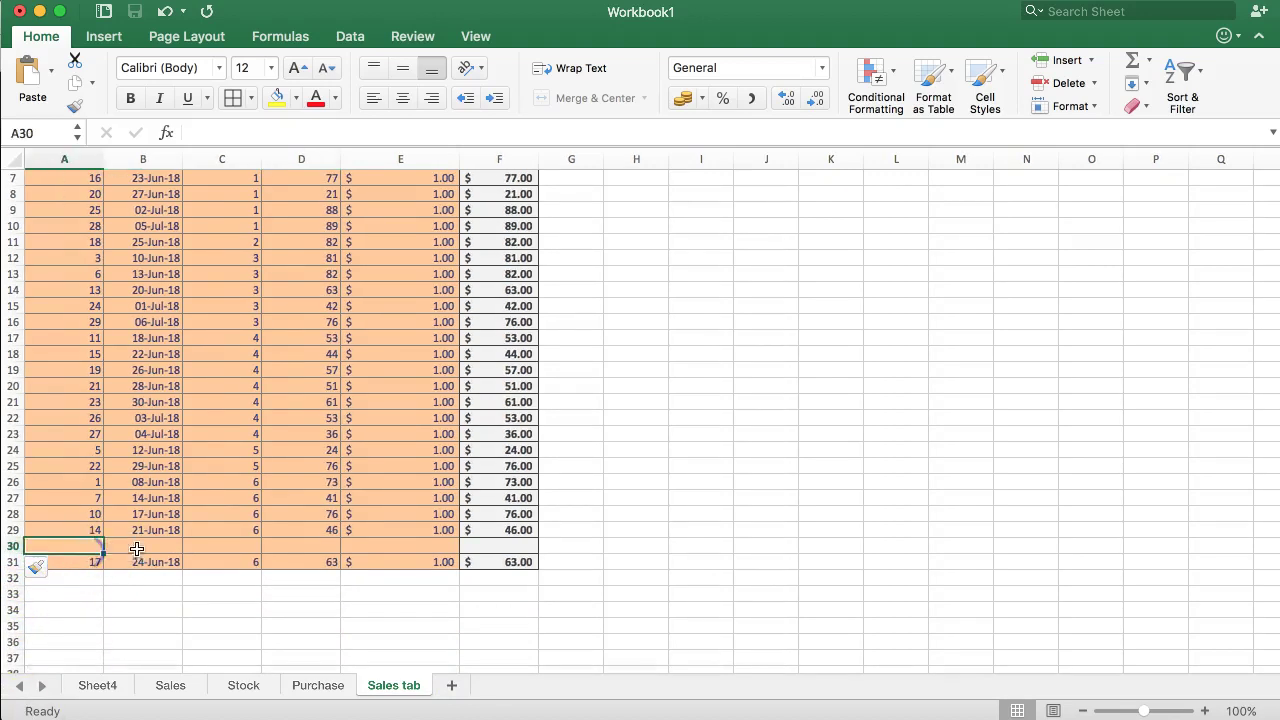
scroll(255, 511, "up", 3)
scroll(255, 511, "down", 1)
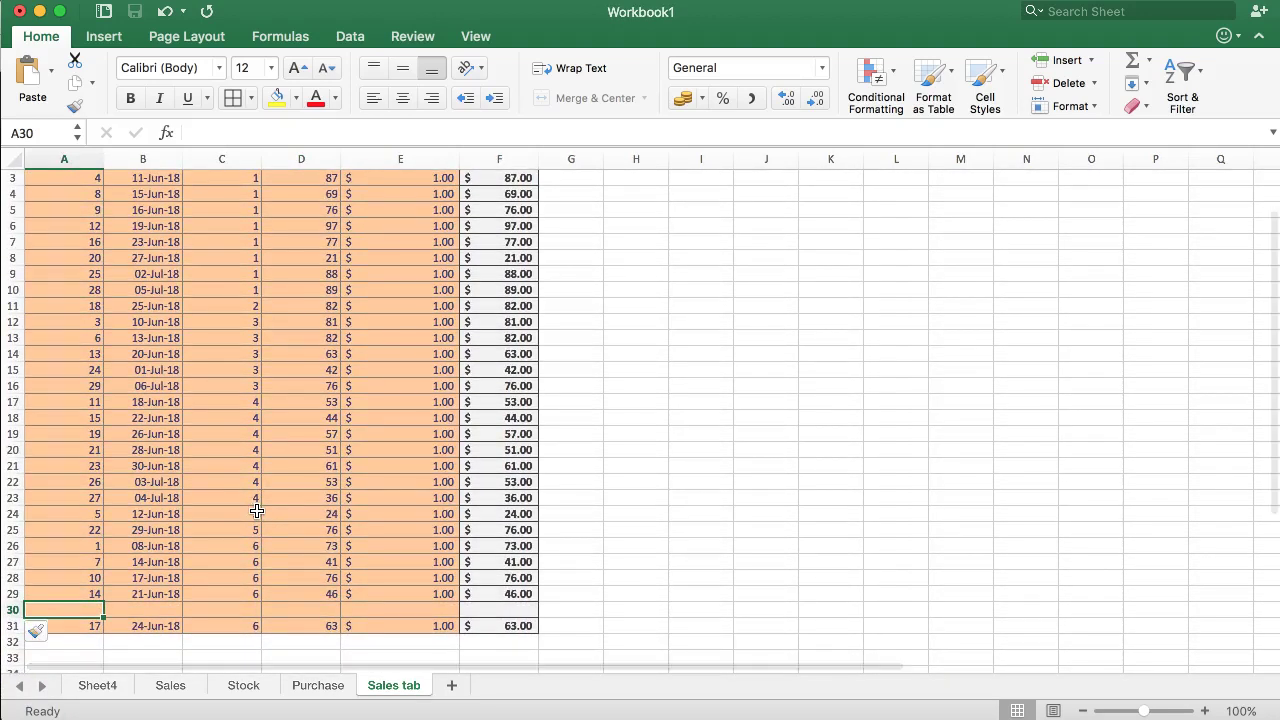
type("200")
key("Tab")
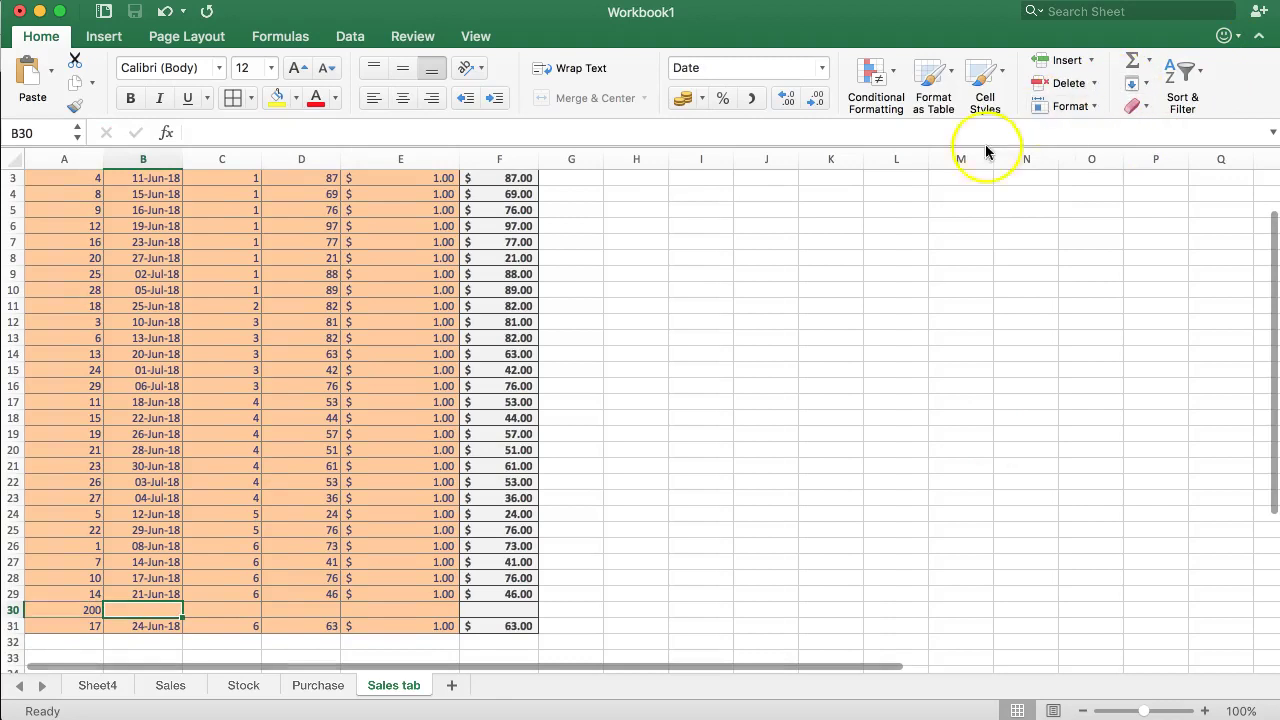
type("22-6-2018")
key("Tab")
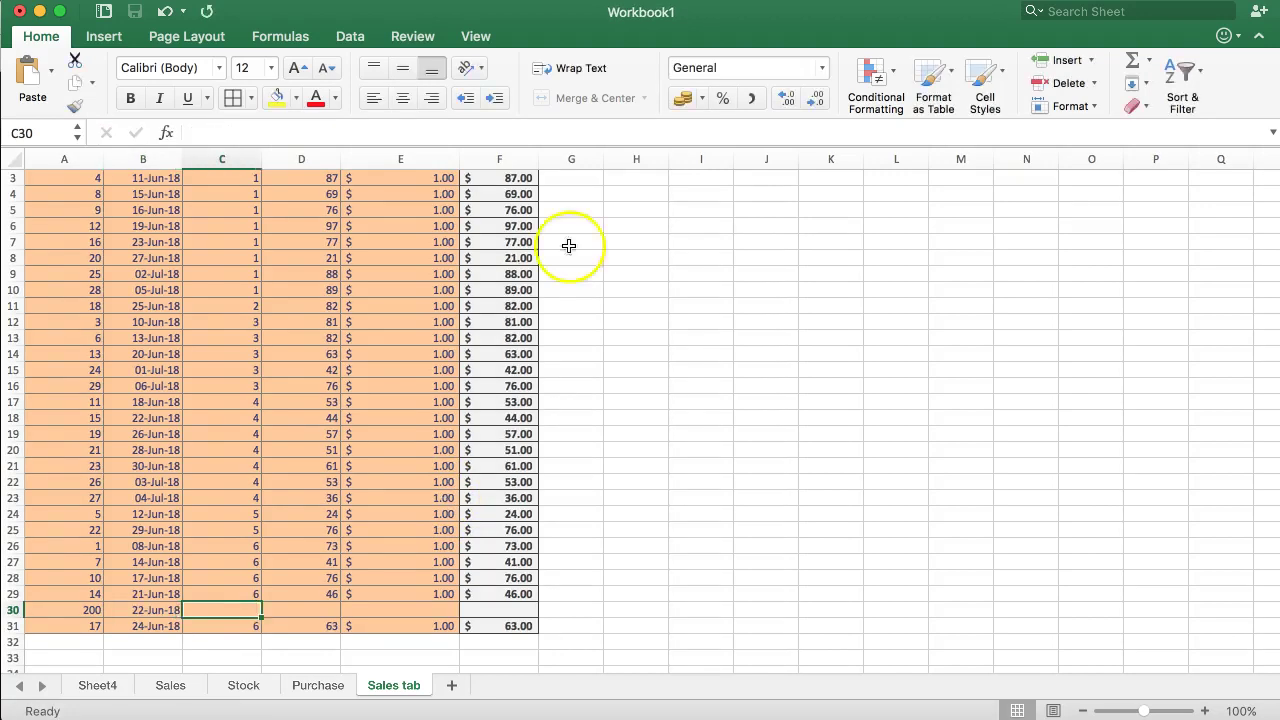
type("1")
key("Tab")
Enter quantity 246 and selling price 1, making the row total $246.00
left_click(238, 692)
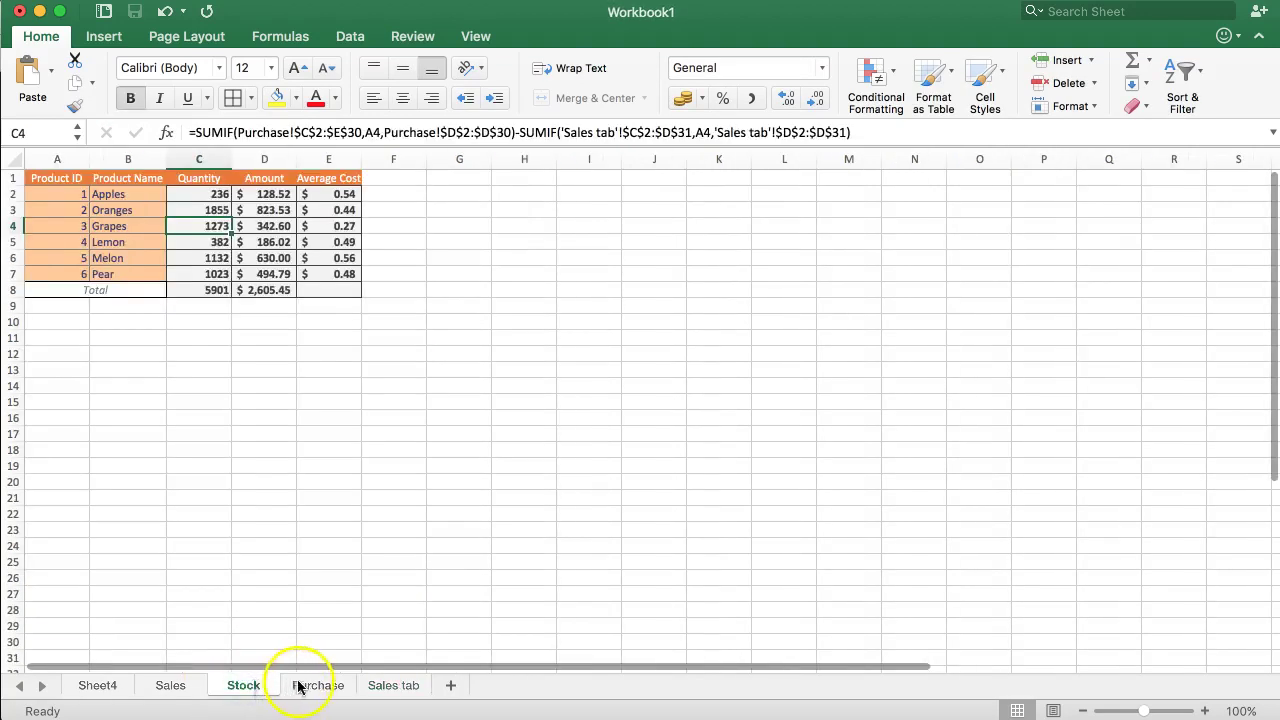
left_click(397, 686)
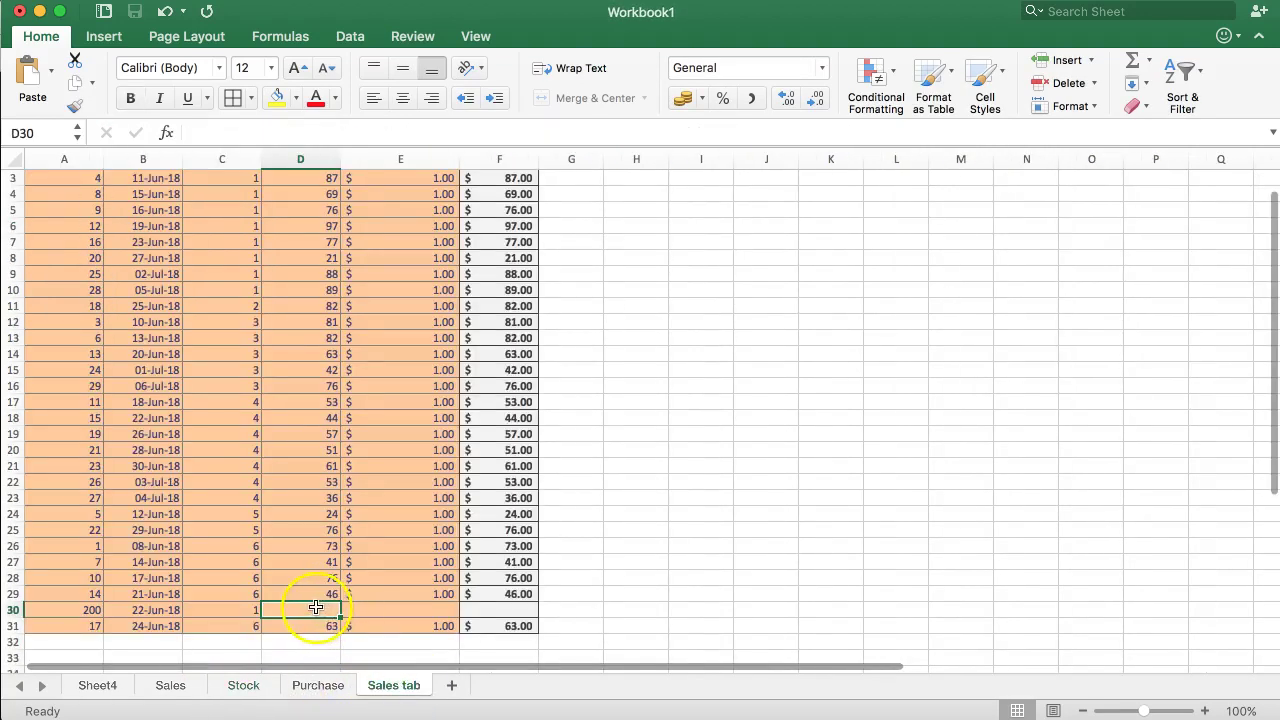
type("246")
key("Return")
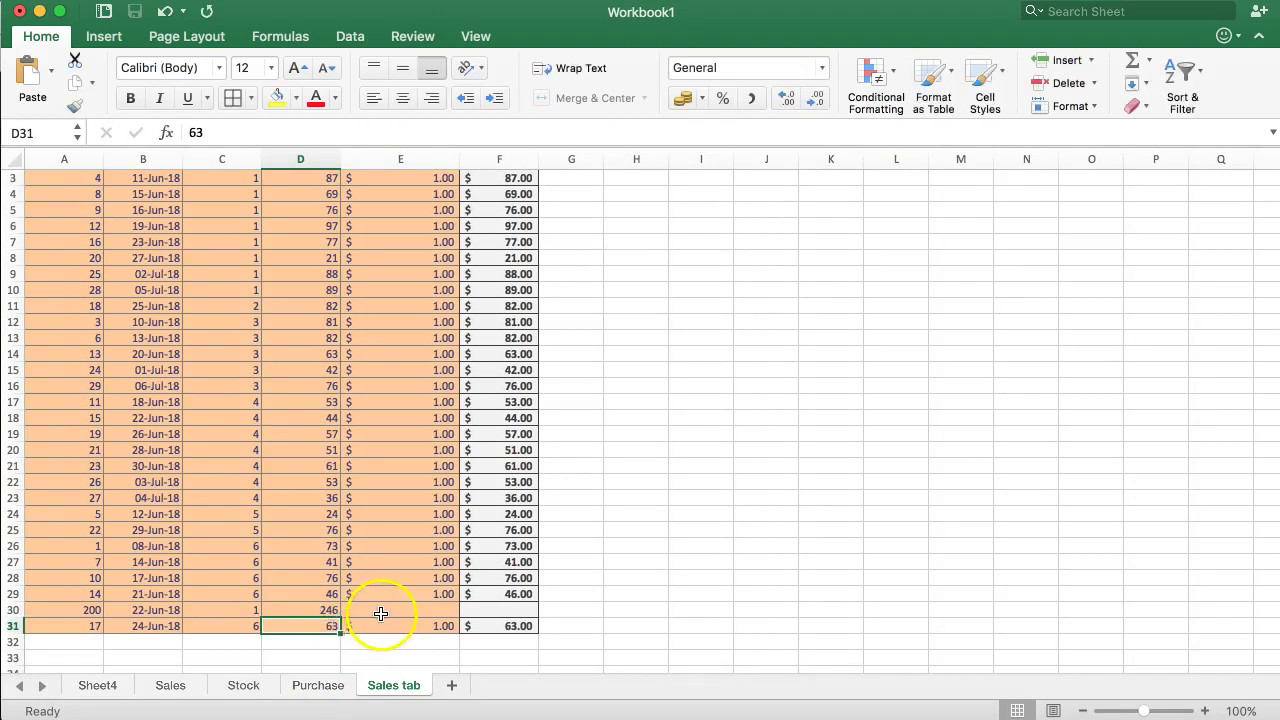
left_click(378, 609)
type("1")
key("Tab")
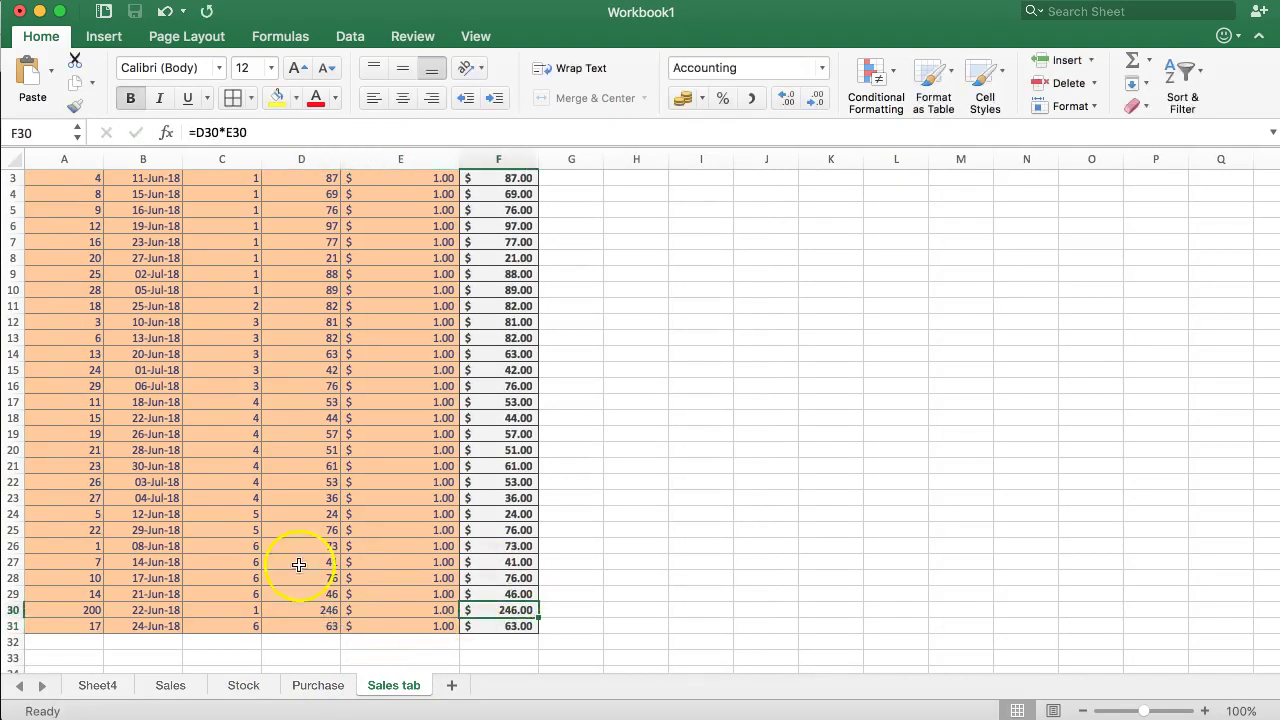
Check the Apples quantity, amount and average-cost formulas, now showing -10 units and $(5.45)
left_click(322, 685)
left_click(243, 685)
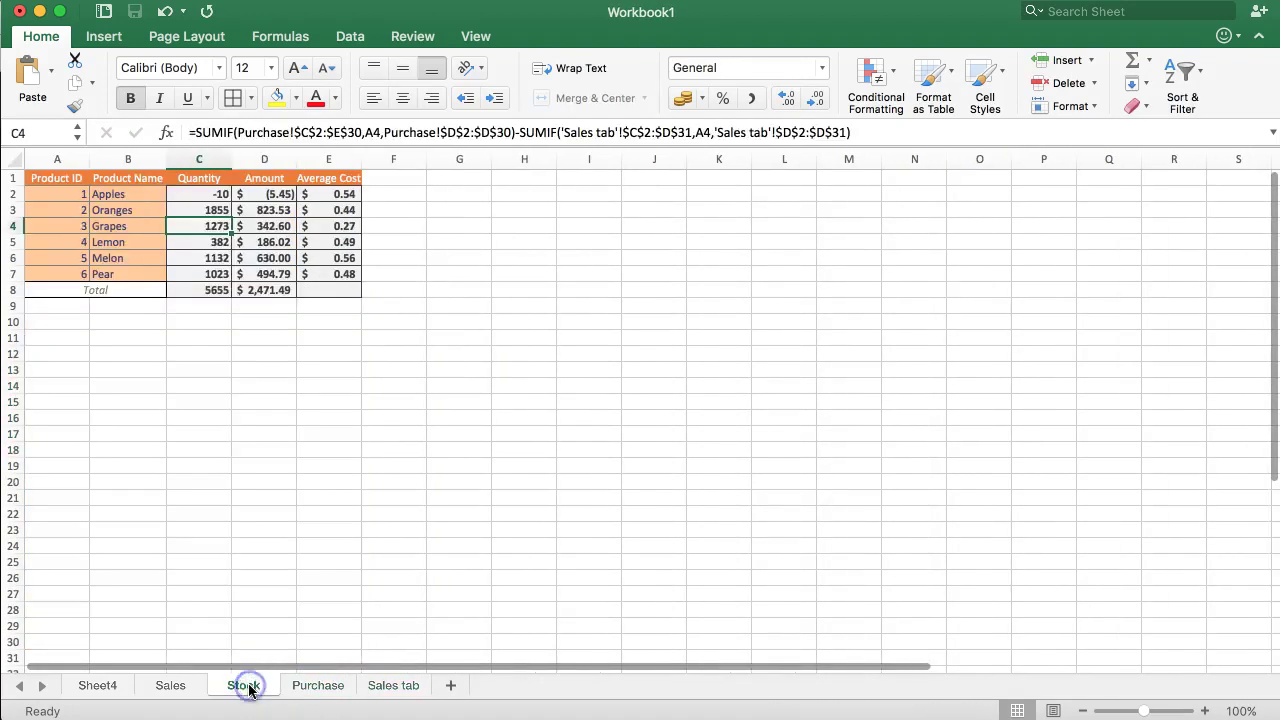
left_click_drag(205, 194, 350, 193)
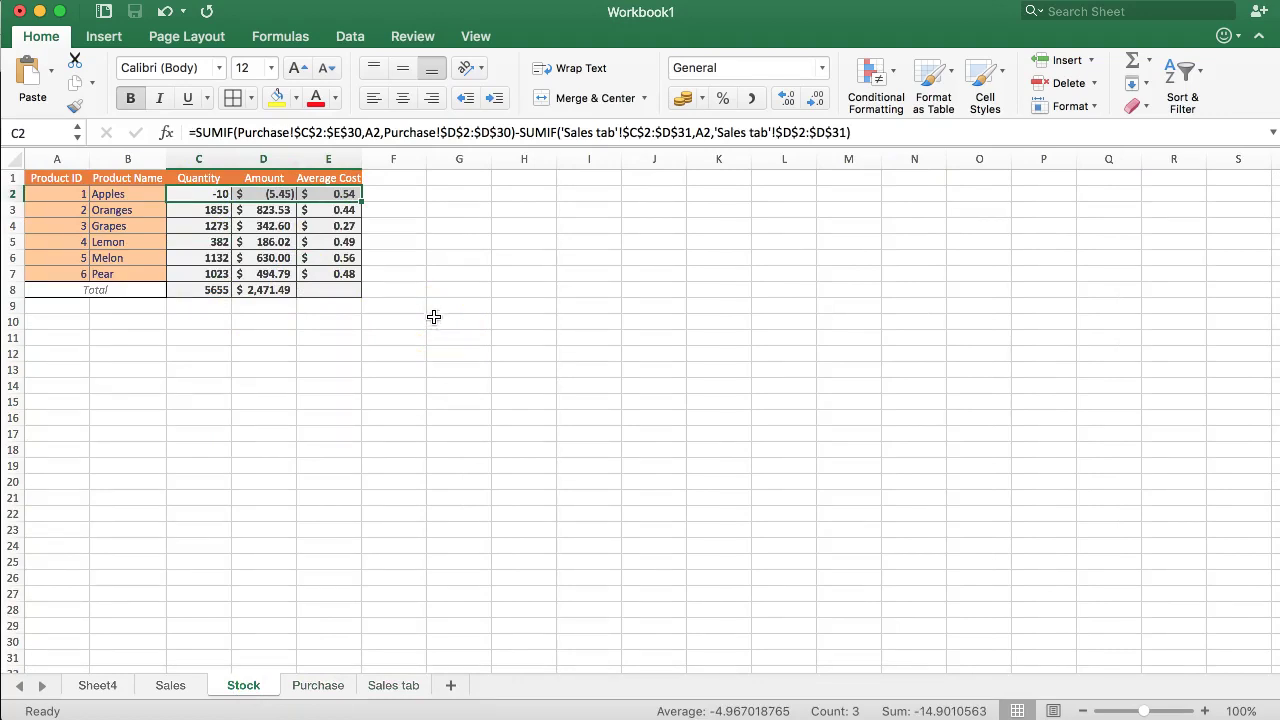
left_click(202, 194)
left_click(268, 194)
left_click(222, 194)
left_click(274, 194)
left_click(329, 196)
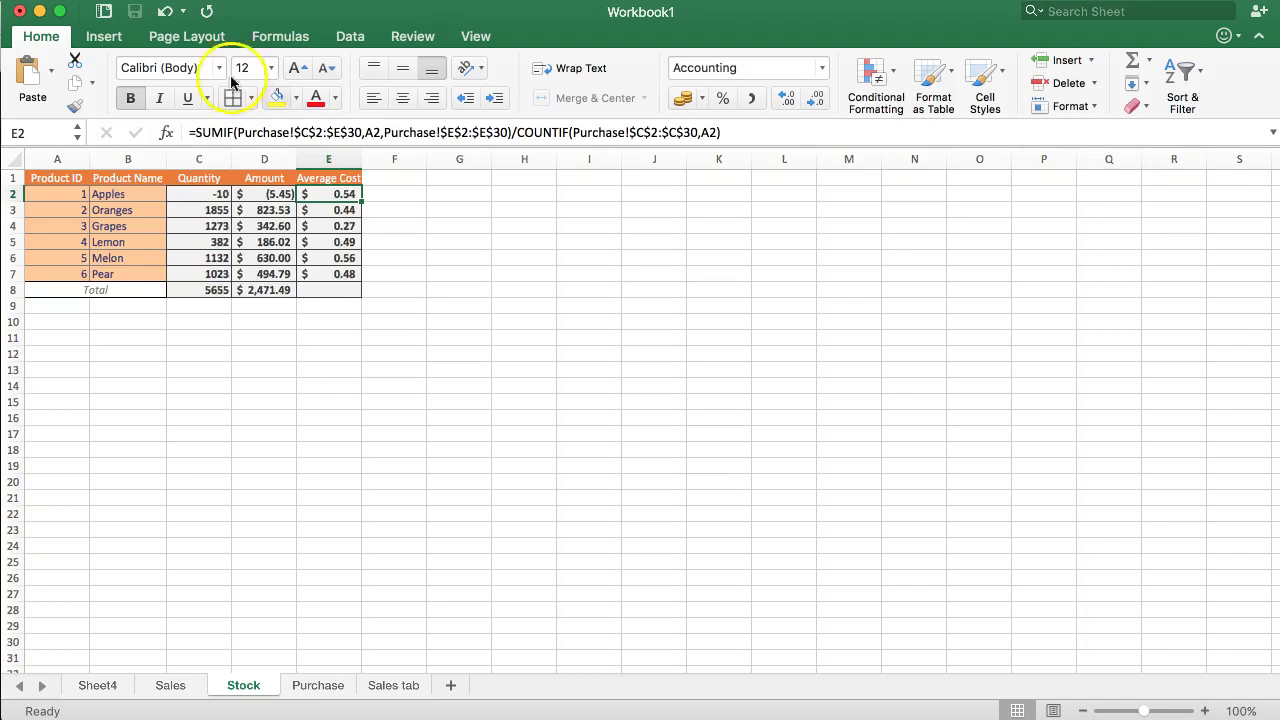
Select all product stock quantities to see the 5655-unit total
left_click(414, 200)
left_click_drag(205, 194, 205, 274)
left_click(400, 194)
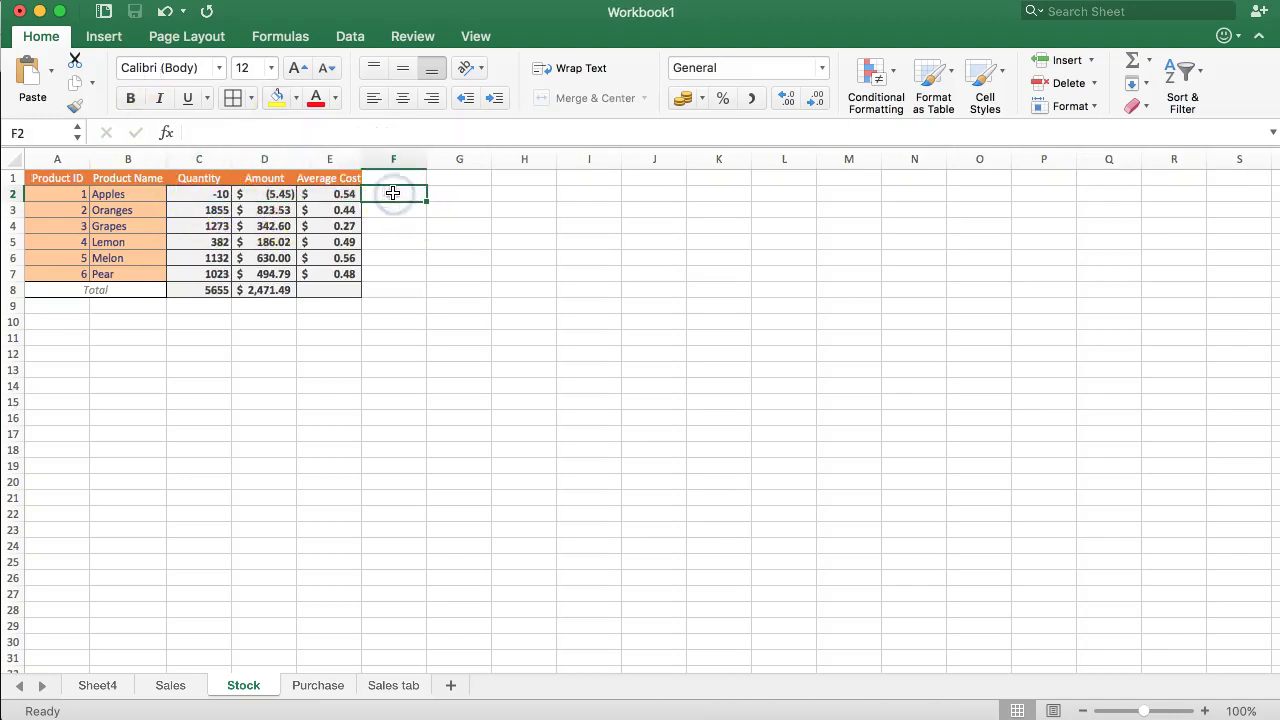
Check the $1.00 selling price in E28 on the Sales tab, then return to the Stock sheet
left_click(331, 686)
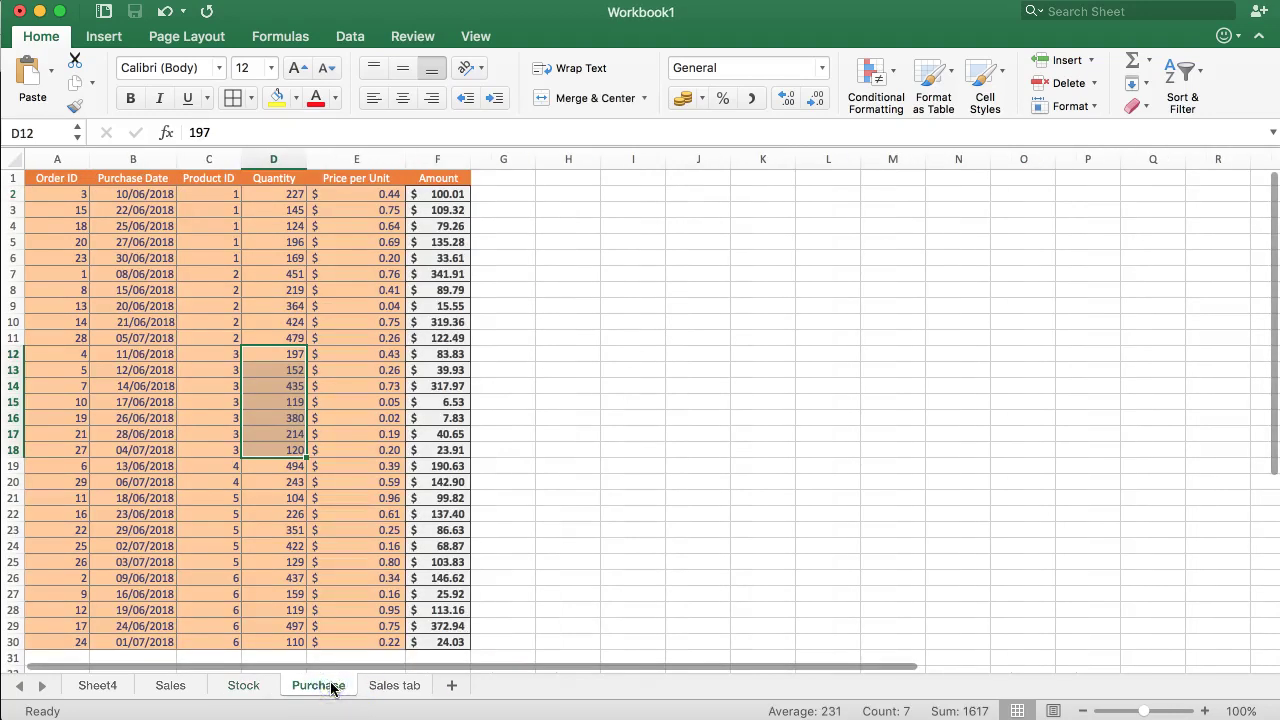
left_click(368, 688)
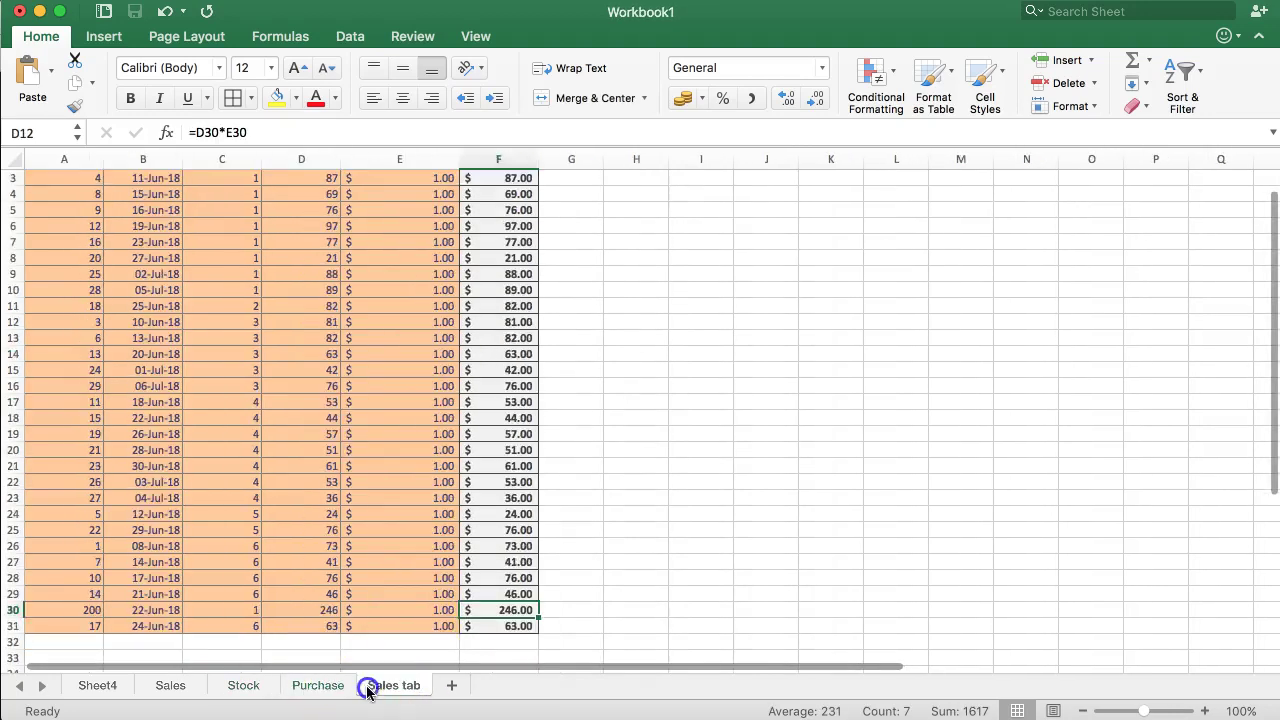
left_click(423, 578)
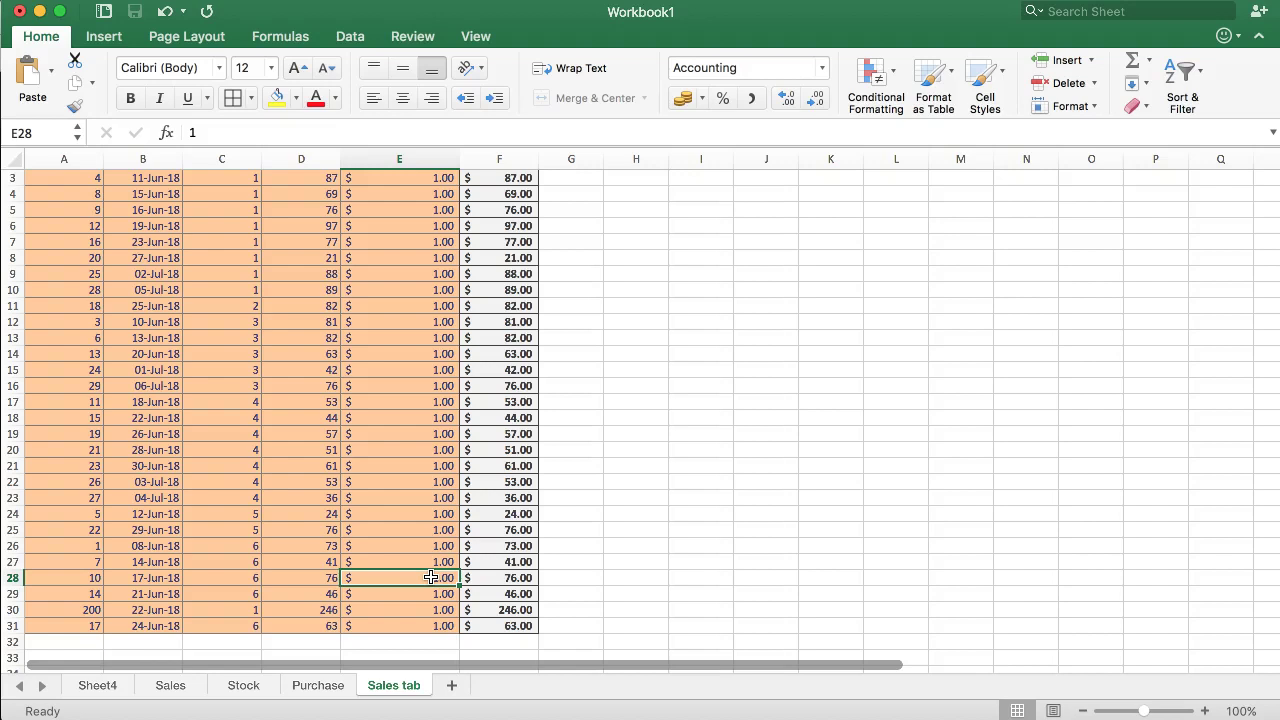
left_click(240, 687)
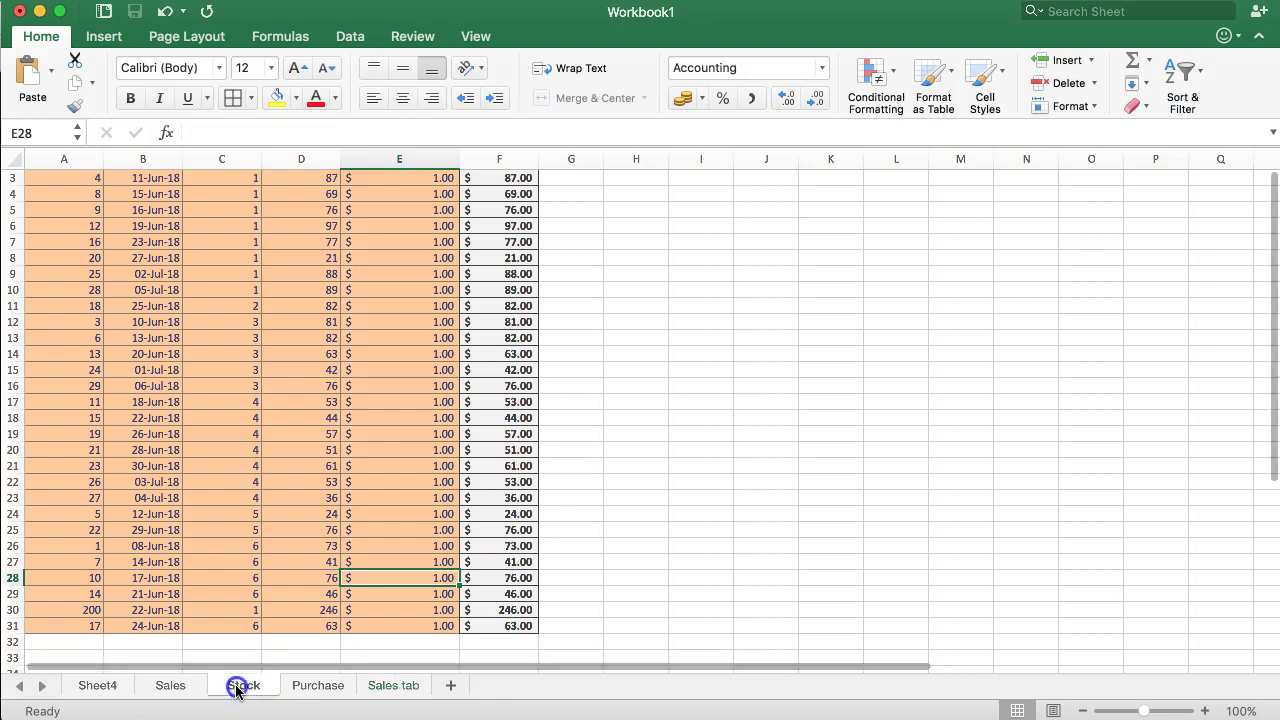